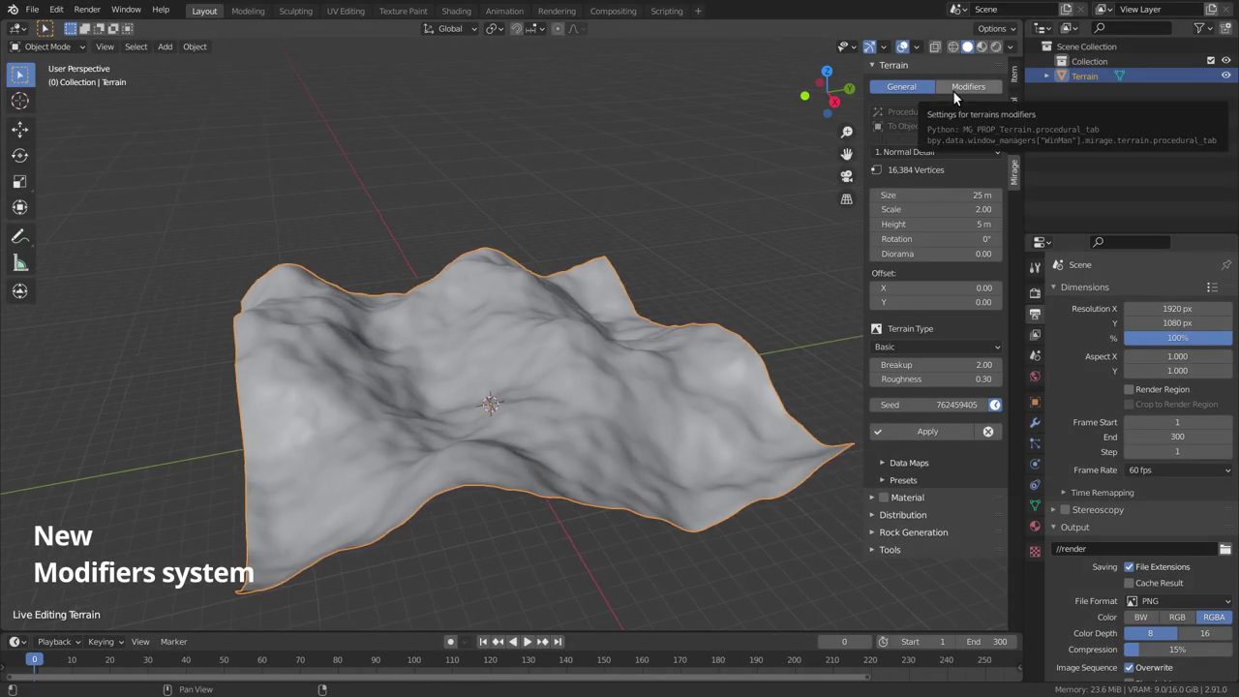
Add a Thermal Erosion modifier with a 5° Threshold.
click(953, 90)
click(937, 119)
click(729, 179)
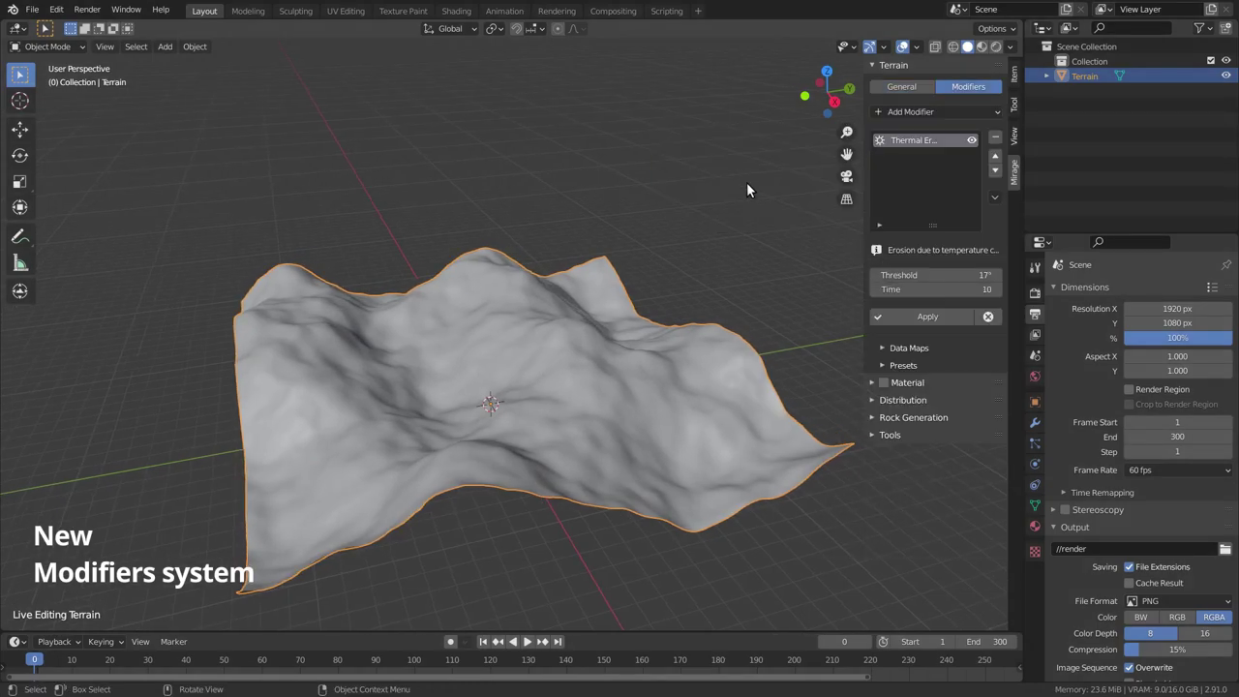
click(953, 275)
text(5)
key(Return)
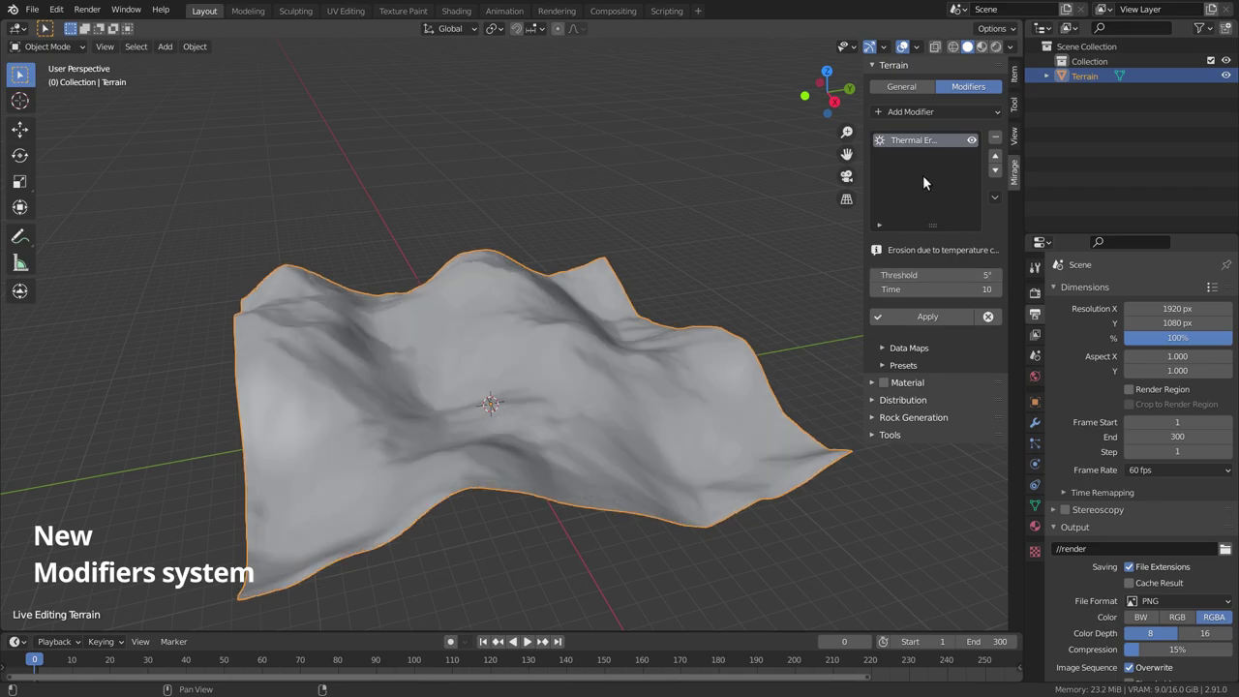
Add Invert and Terraces modifiers and move Terraces above Invert.
click(902, 113)
click(906, 111)
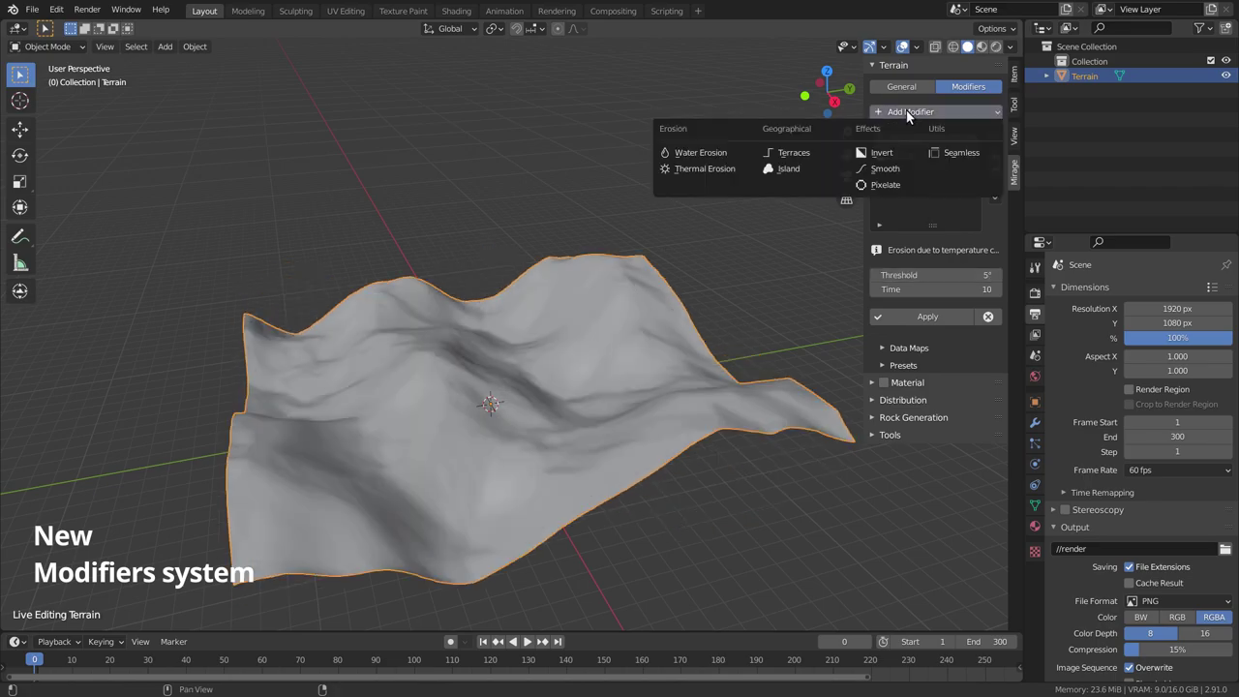
click(818, 155)
click(898, 170)
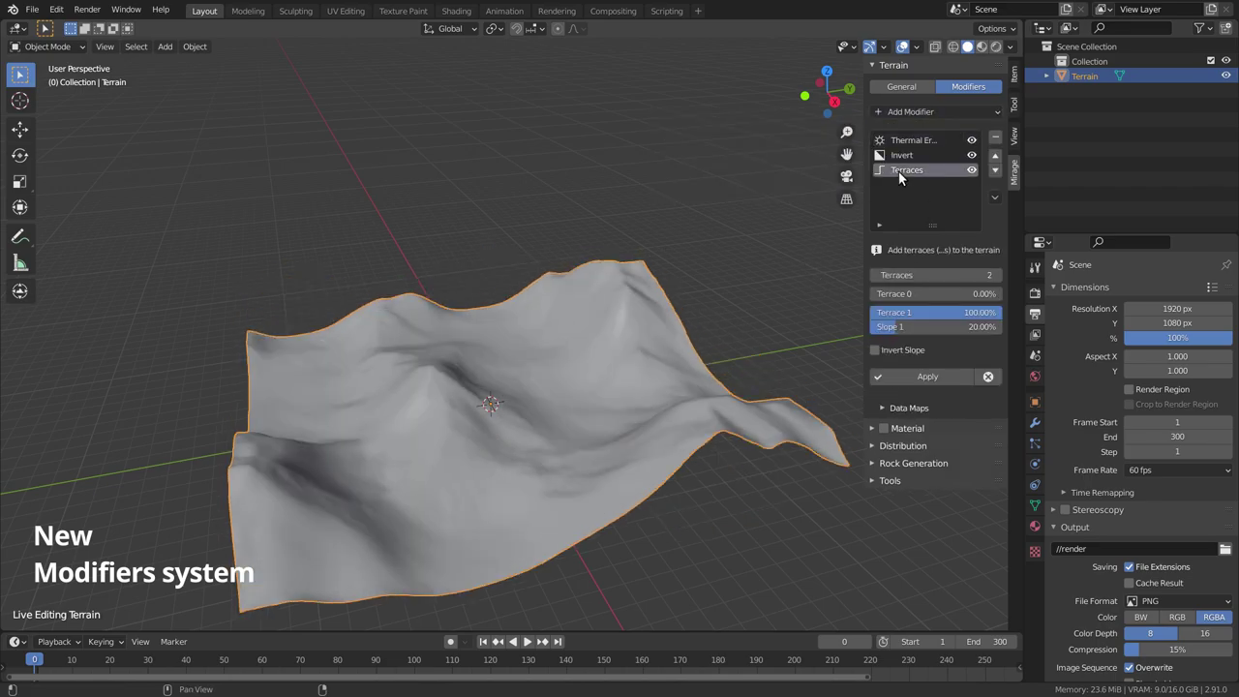
click(939, 315)
text(50)
key(Return)
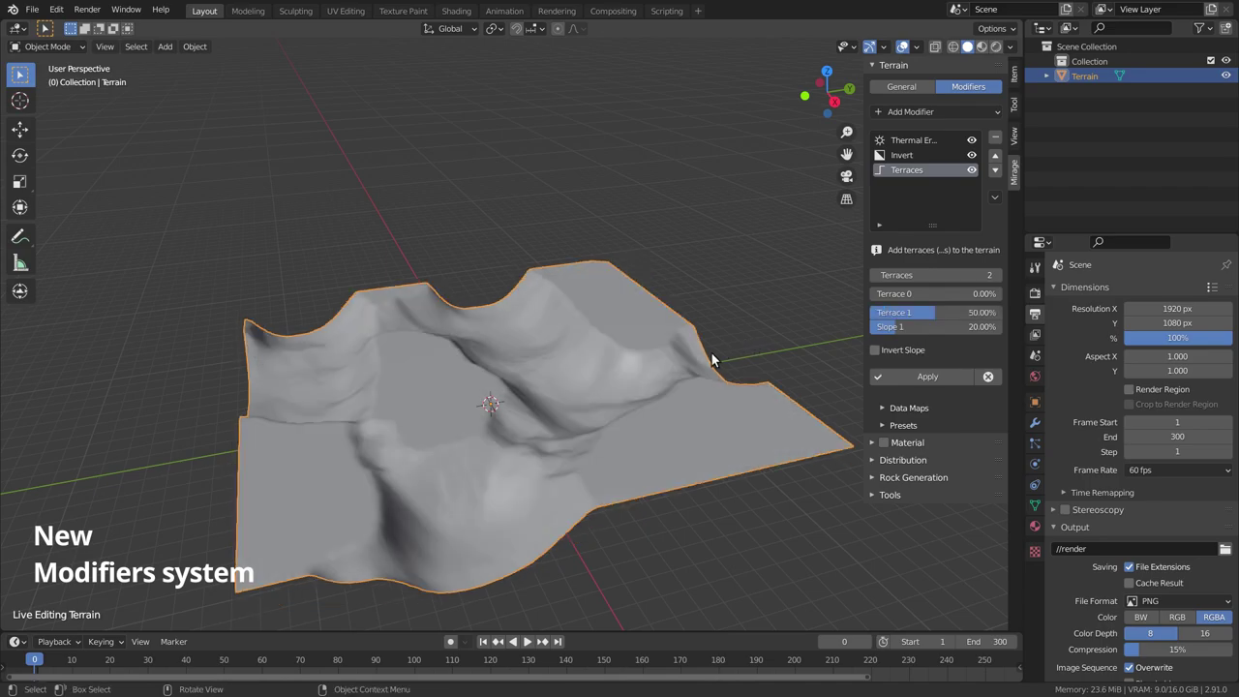
click(994, 156)
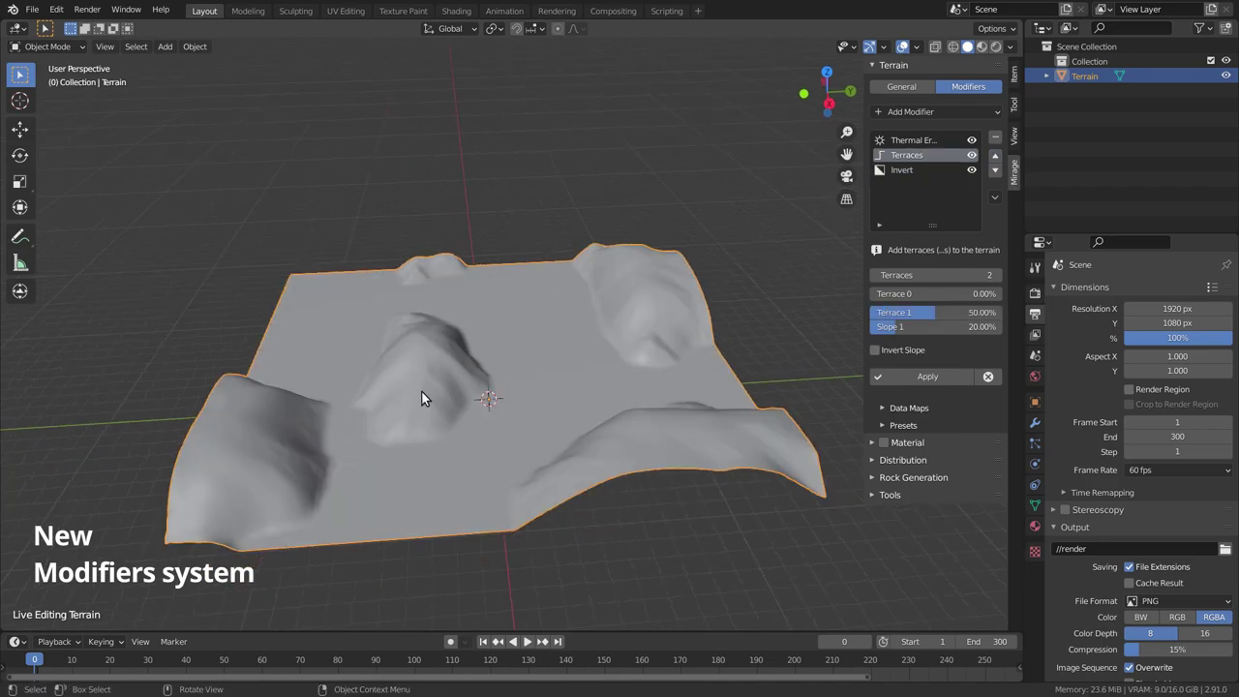
middle_drag(422, 390, 590, 360)
Set the Terraces Slope 1 to 50% and Terrace 1 to 80%.
click(919, 329)
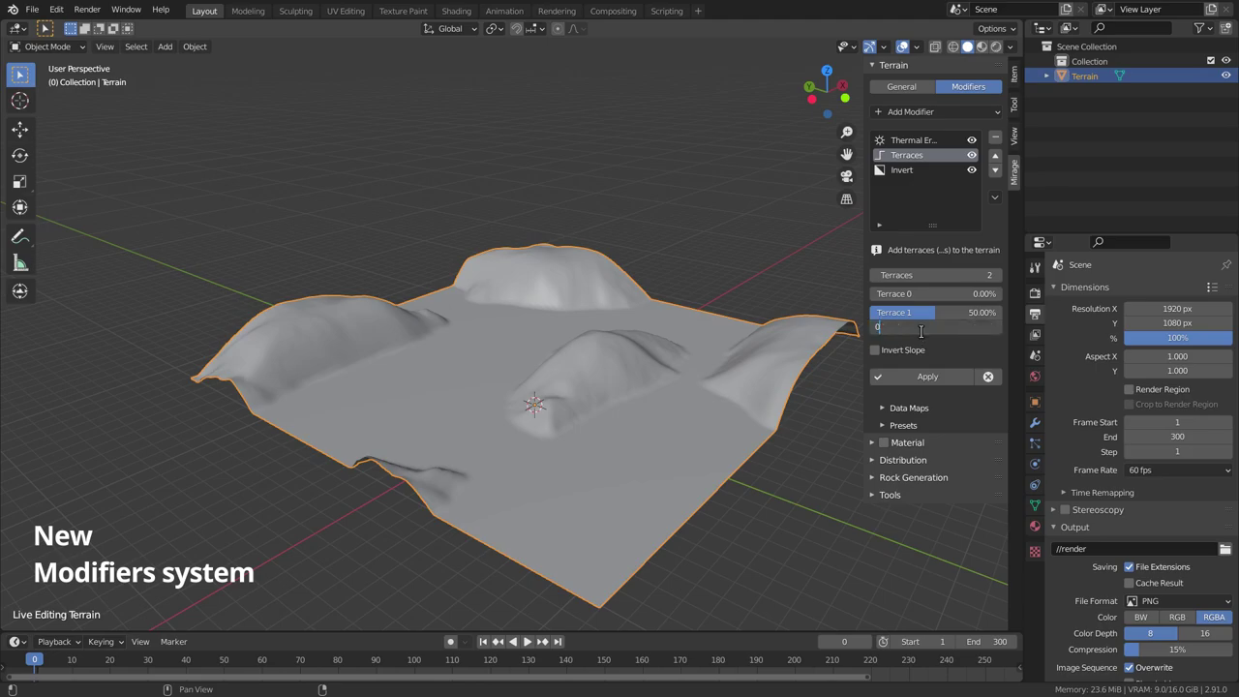
text(0)
key(Return)
click(915, 330)
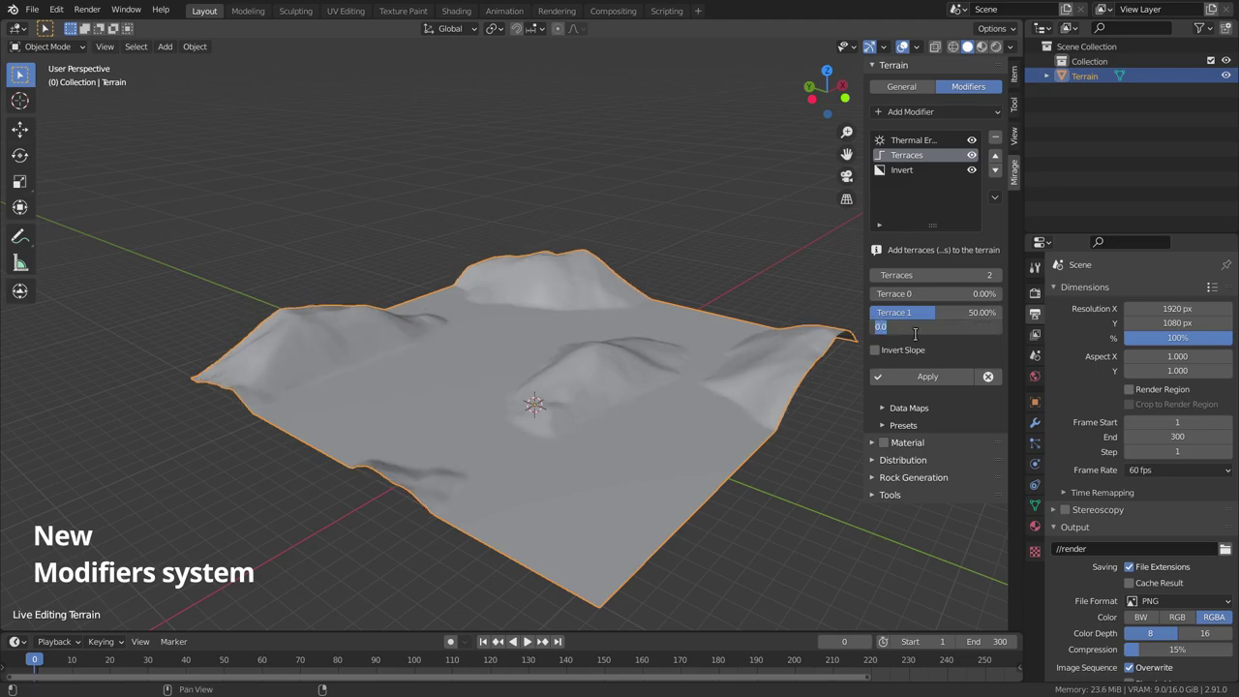
key(Return)
middle_drag(635, 314, 688, 328)
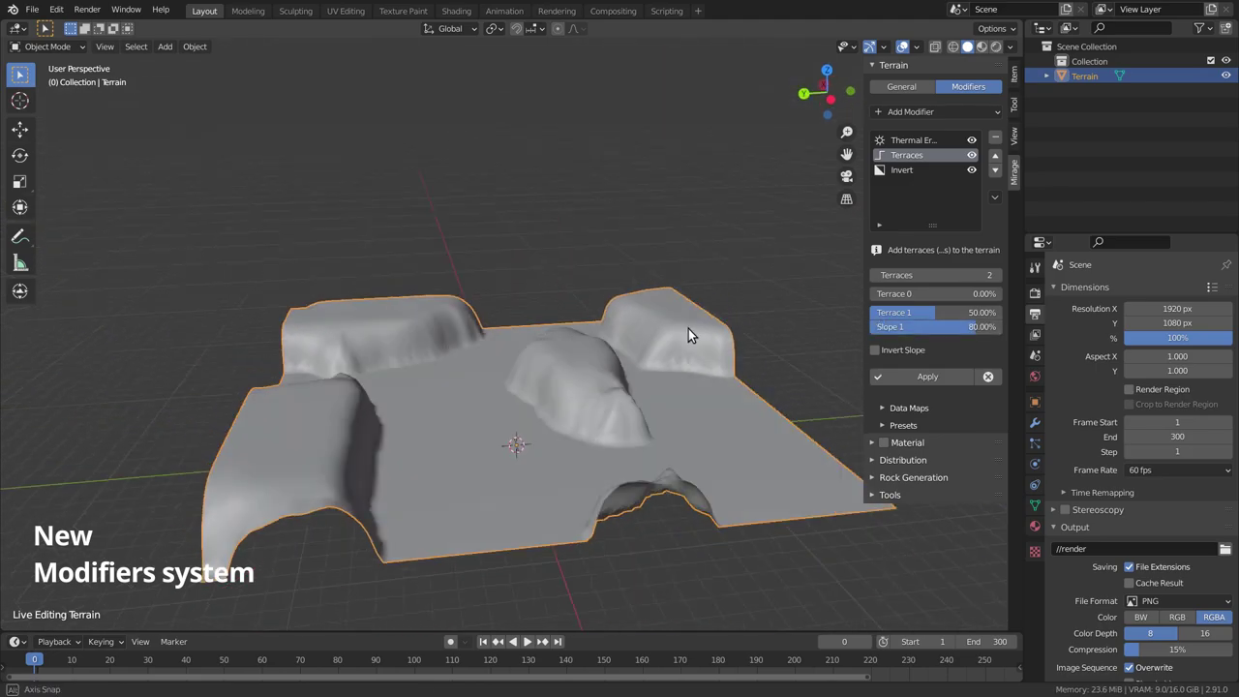
click(917, 331)
text(50)
key(Return)
click(924, 312)
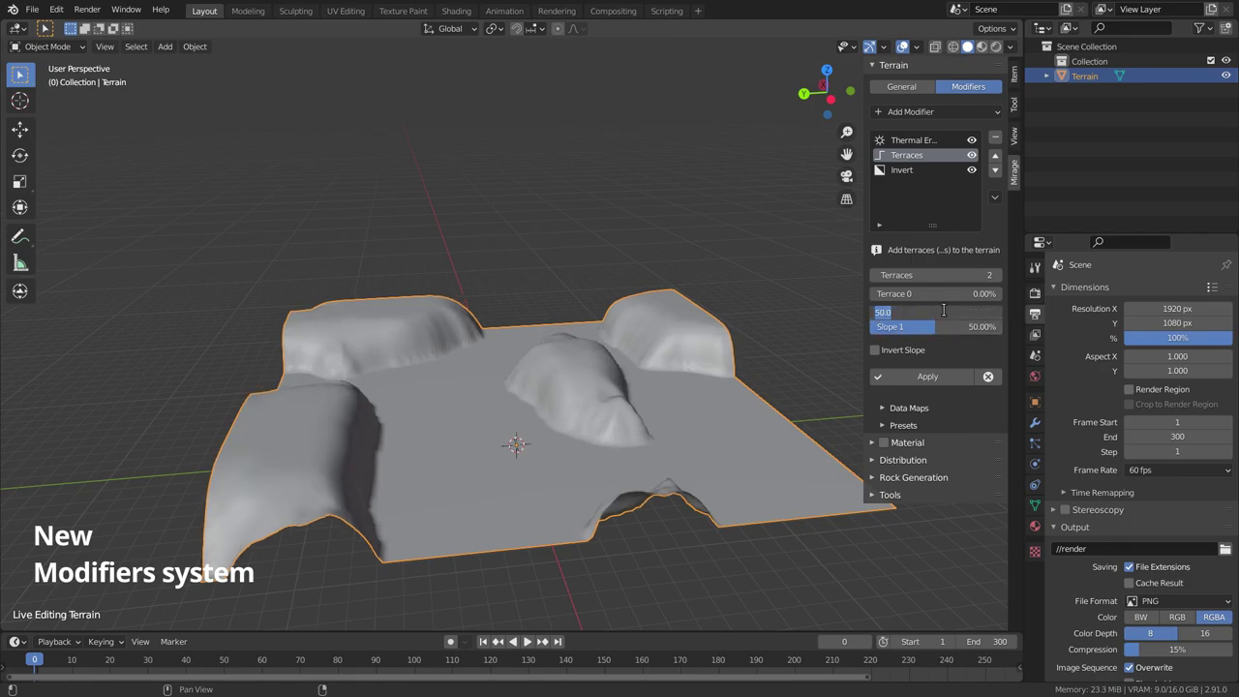
text(80)
key(Return)
mouse_move(833, 368)
middle_down()
mouse_move(569, 405)
mouse_move(640, 336)
mouse_move(709, 381)
middle_up()
Add a Water Erosion modifier with 40 iterations.
click(938, 111)
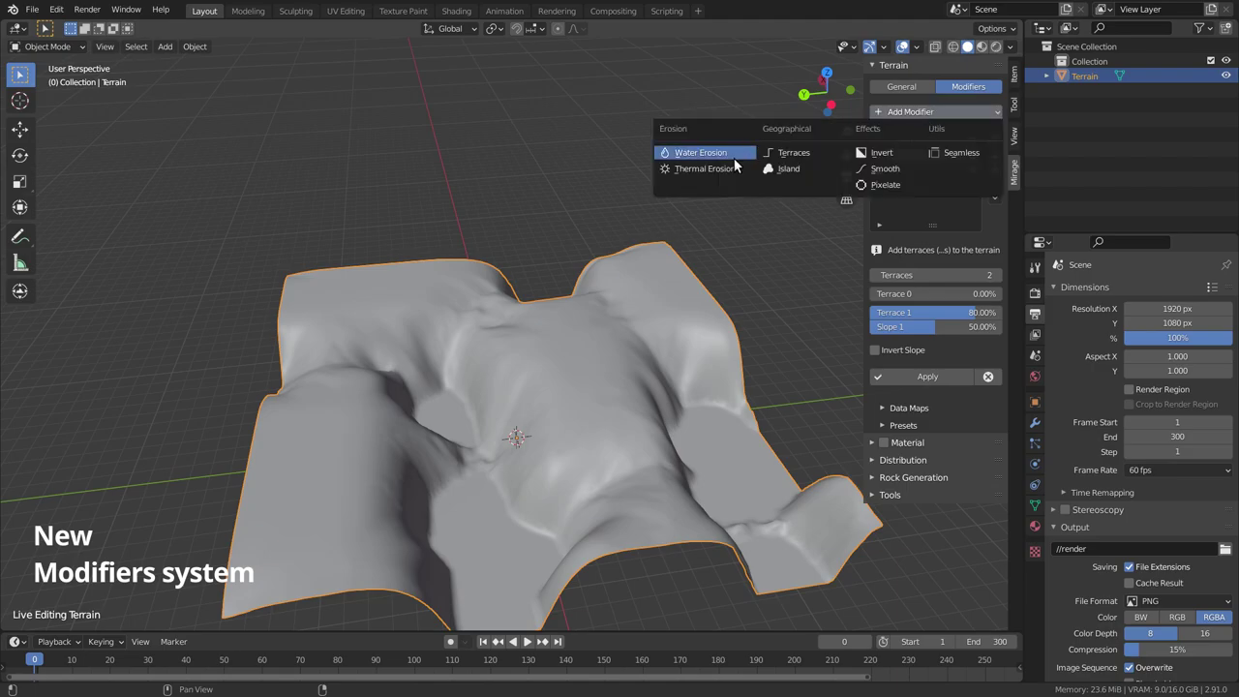
click(919, 184)
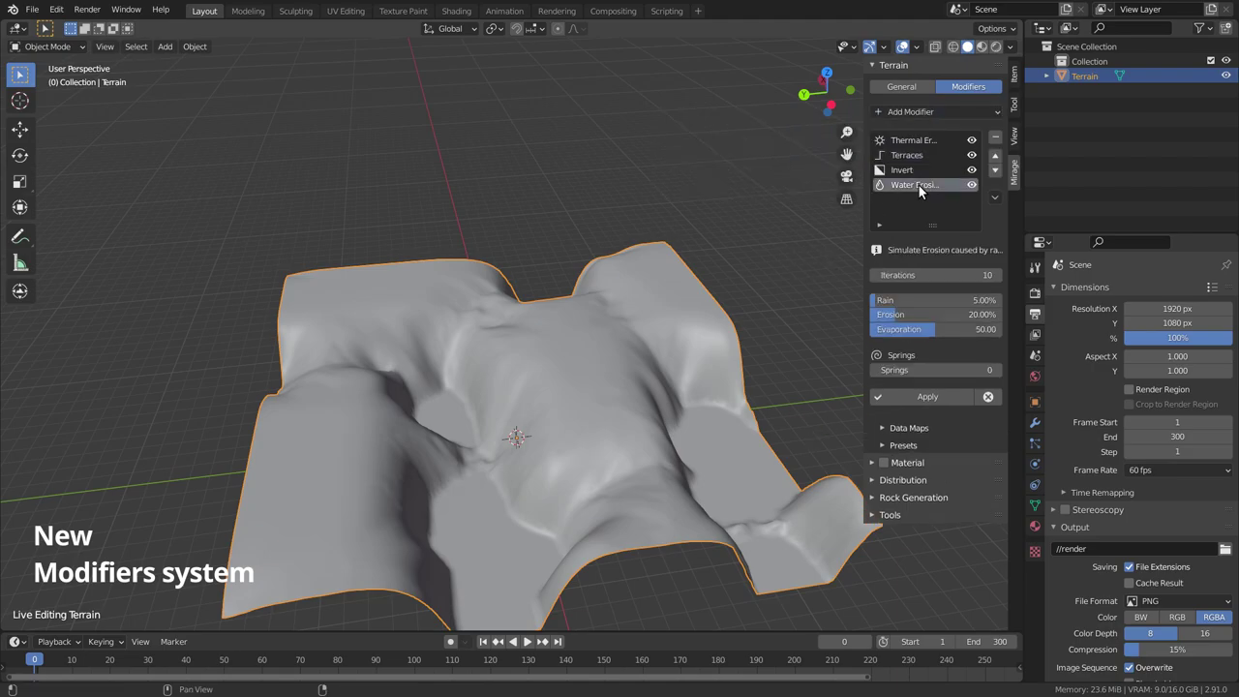
click(934, 274)
text(40)
key(Return)
mouse_move(784, 154)
middle_down()
mouse_move(685, 348)
mouse_move(698, 263)
mouse_move(829, 403)
middle_up()
Add another Invert modifier to the stack.
click(928, 111)
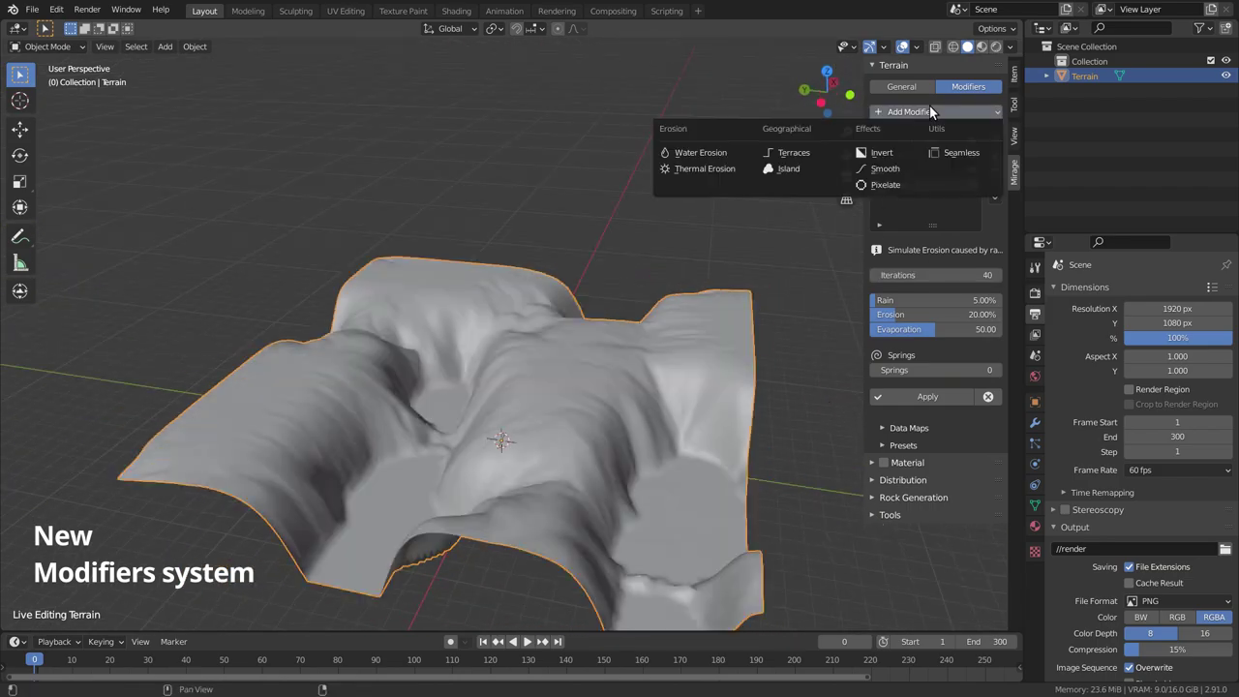
click(857, 152)
mouse_move(611, 148)
middle_down()
mouse_move(570, 298)
mouse_move(401, 269)
mouse_move(500, 319)
mouse_move(525, 387)
mouse_move(595, 346)
mouse_move(524, 293)
middle_up()
click(400, 269)
scroll(572, 359, up, 3)
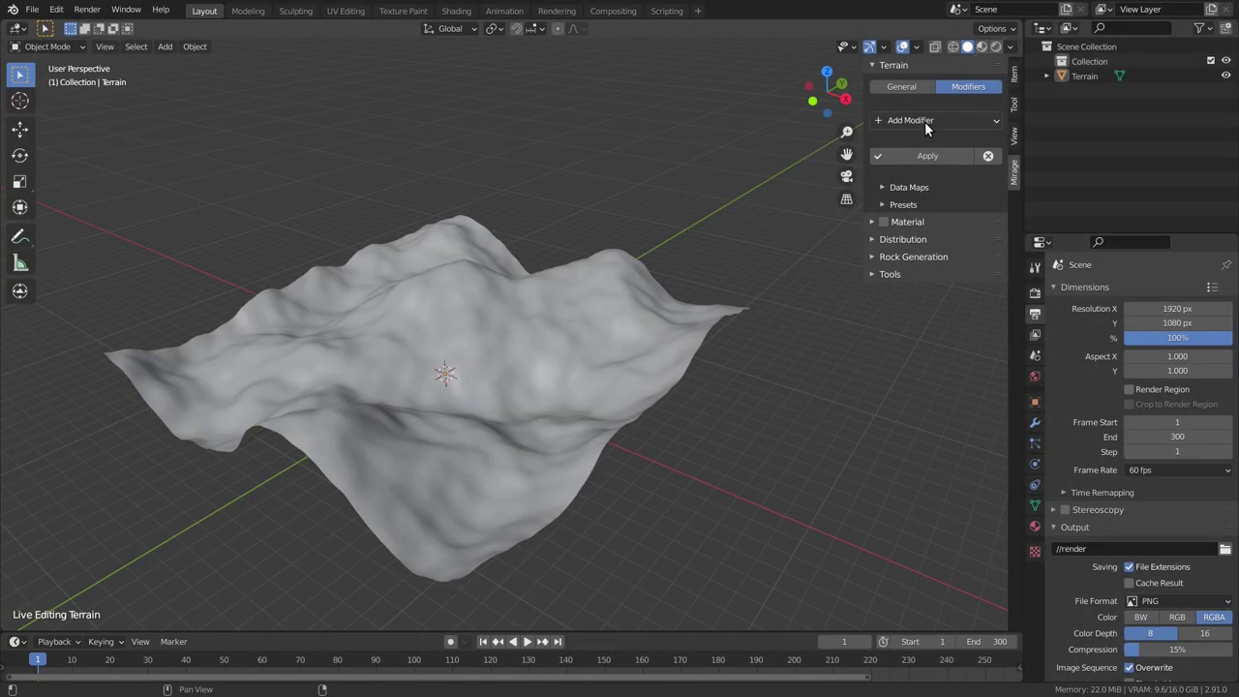
Add a Pixelate modifier and try block sizes 50 and 2.
click(925, 121)
click(881, 194)
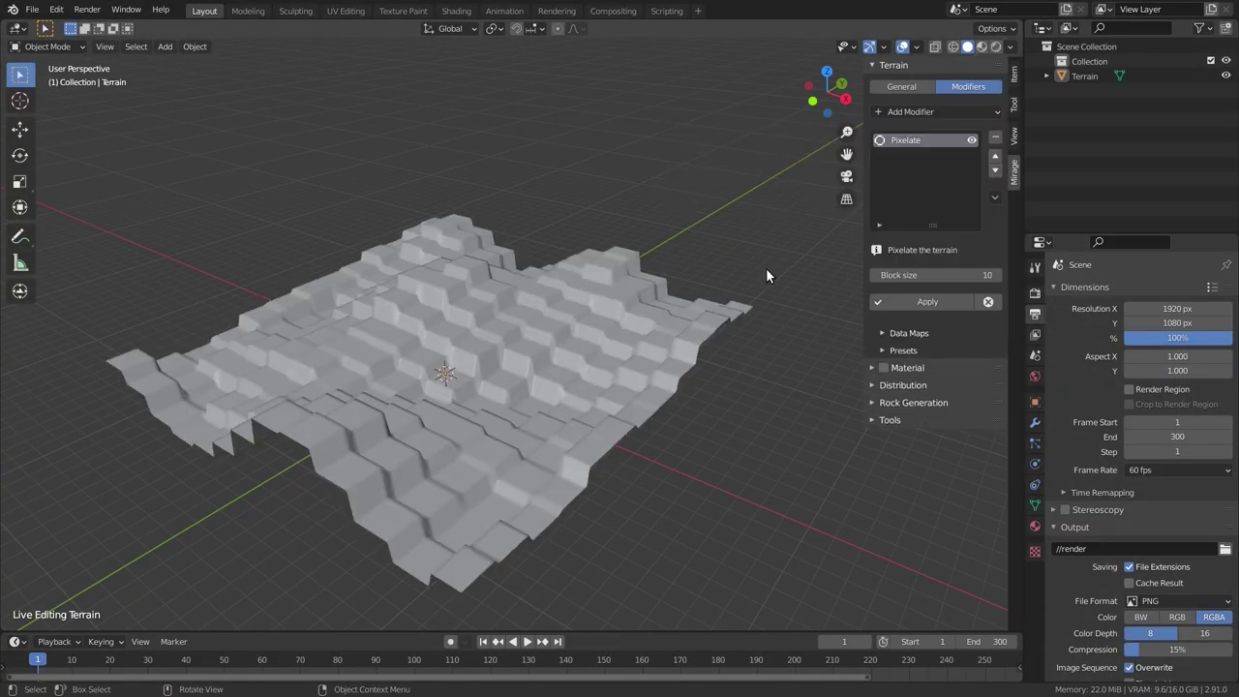
mouse_move(935, 275)
mouse_down()
mouse_move(910, 275)
mouse_move(945, 275)
mouse_up()
click(945, 275)
key(BackSpace)
key(BackSpace)
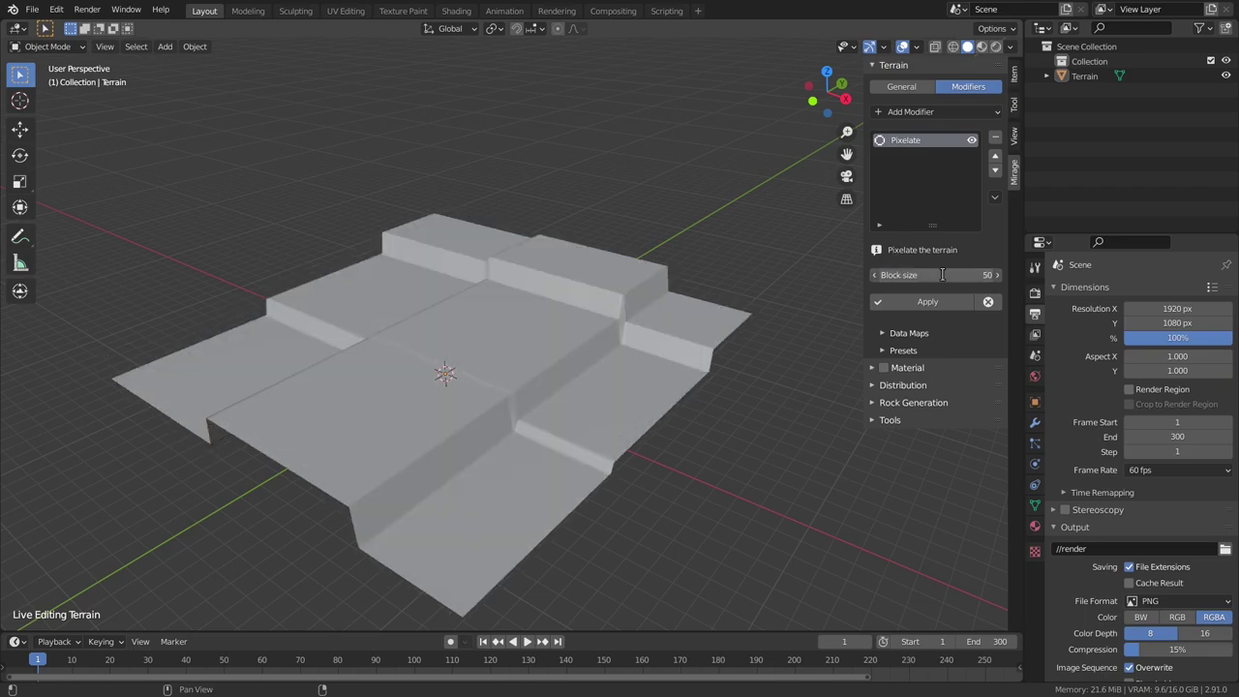
text(2)
key(Return)
Try Pixelate block size 10, then cancel the live edit to remove the terrain.
mouse_move(623, 339)
middle_down()
mouse_move(583, 331)
mouse_move(619, 304)
middle_up()
click(928, 276)
text(10)
key(Return)
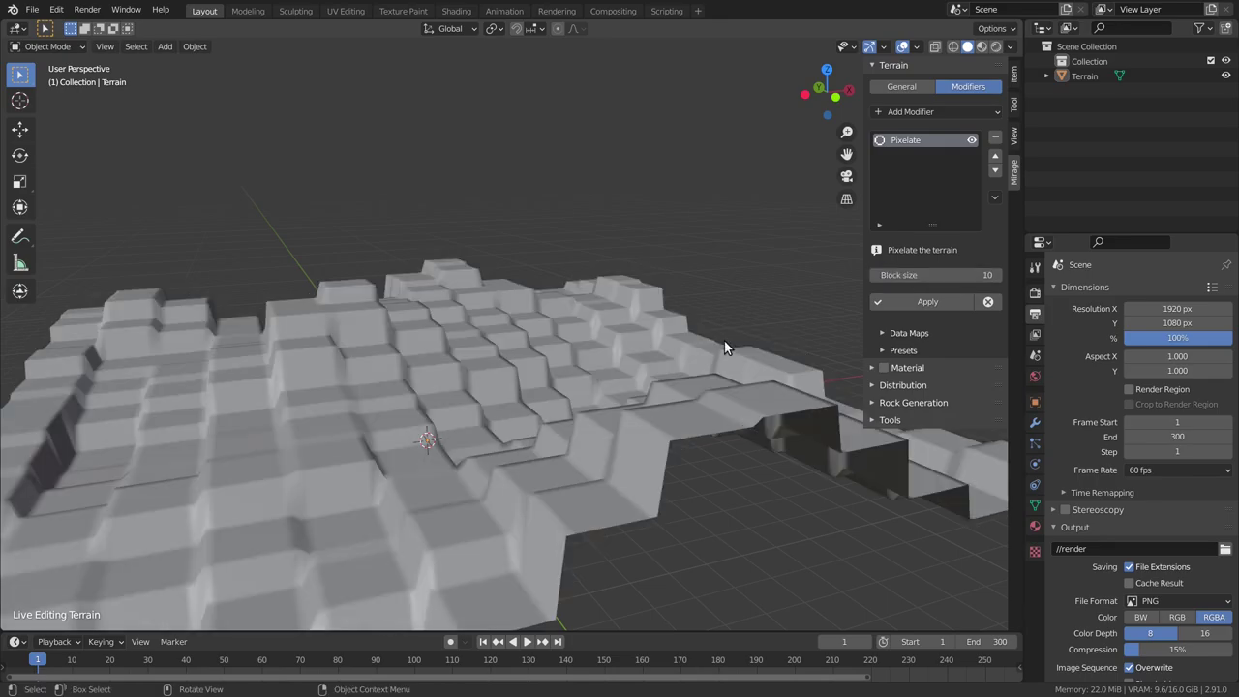
middle_drag(725, 341, 641, 359)
click(987, 301)
Generate the terrain To Heightmap and lower the Pixelate block size to 2.
click(901, 86)
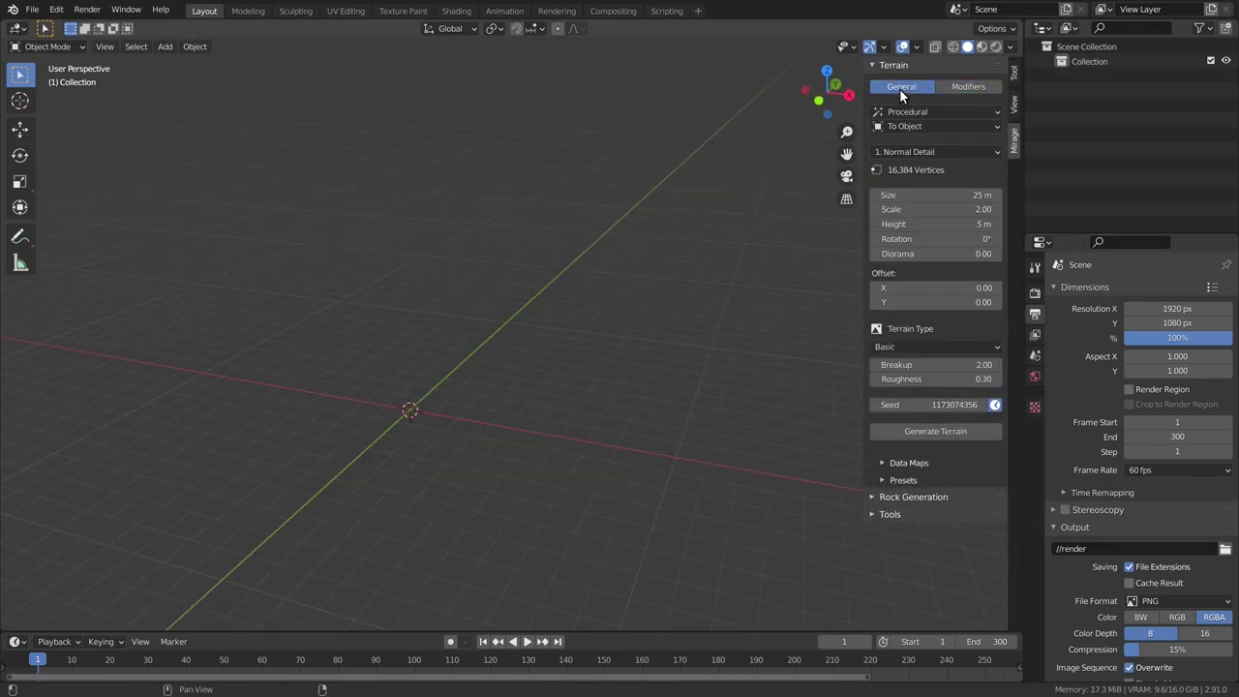
click(935, 125)
click(913, 161)
click(892, 386)
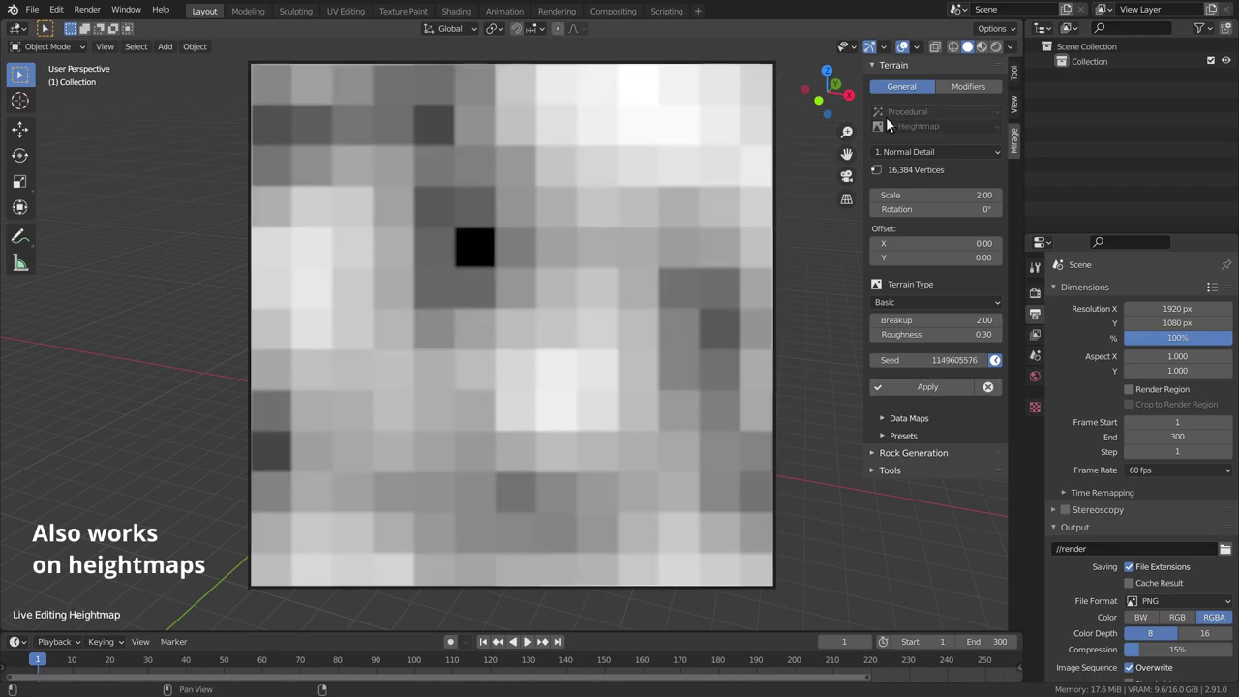
click(968, 86)
drag(929, 275, 890, 274)
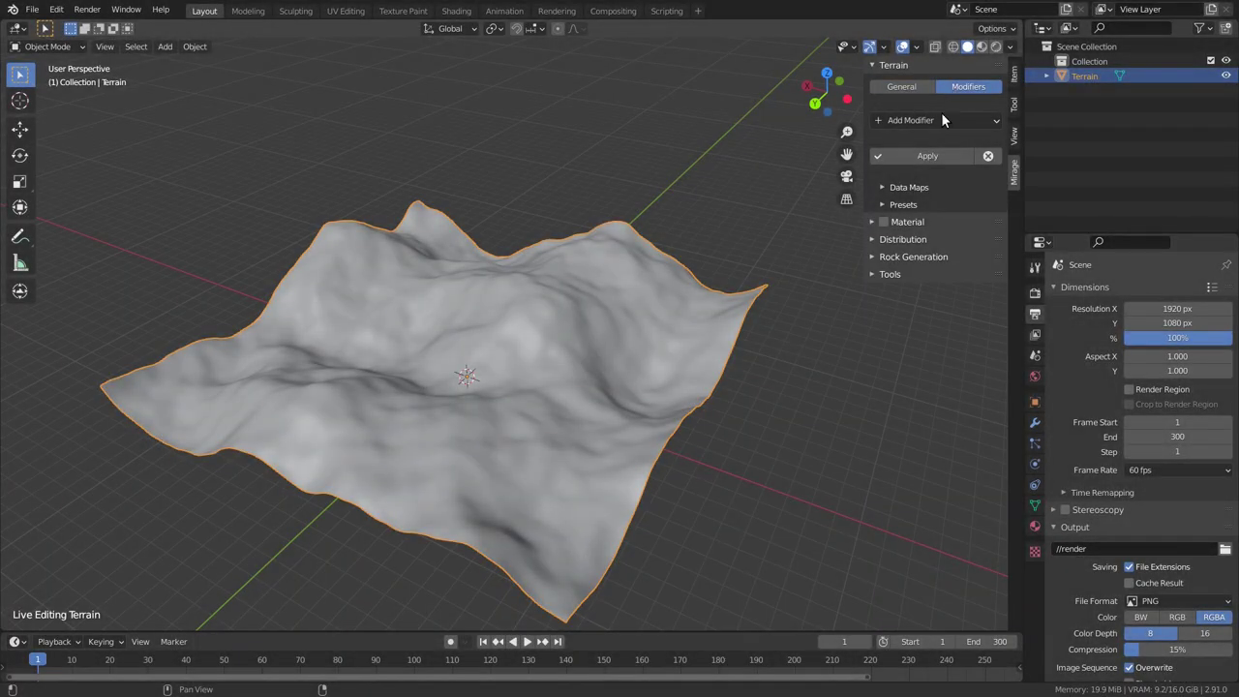
Add an Island modifier with Seed 4 and Slope 100%.
click(941, 112)
click(809, 178)
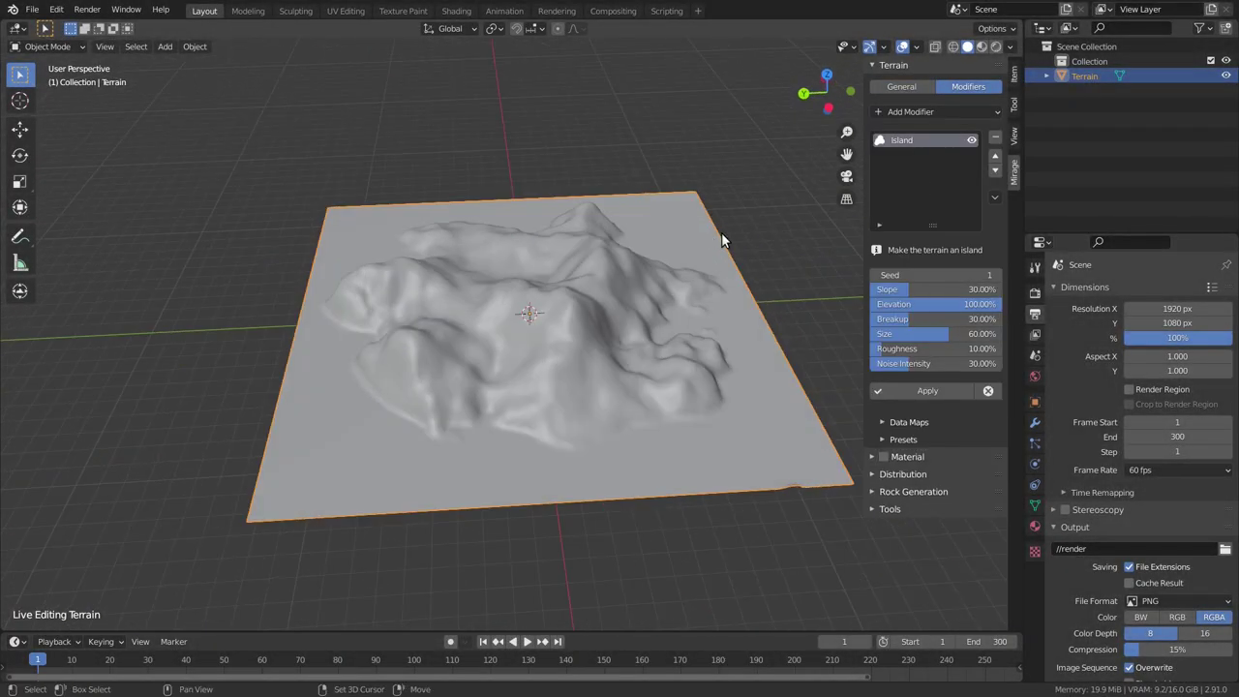
click(996, 275)
click(995, 275)
click(995, 275)
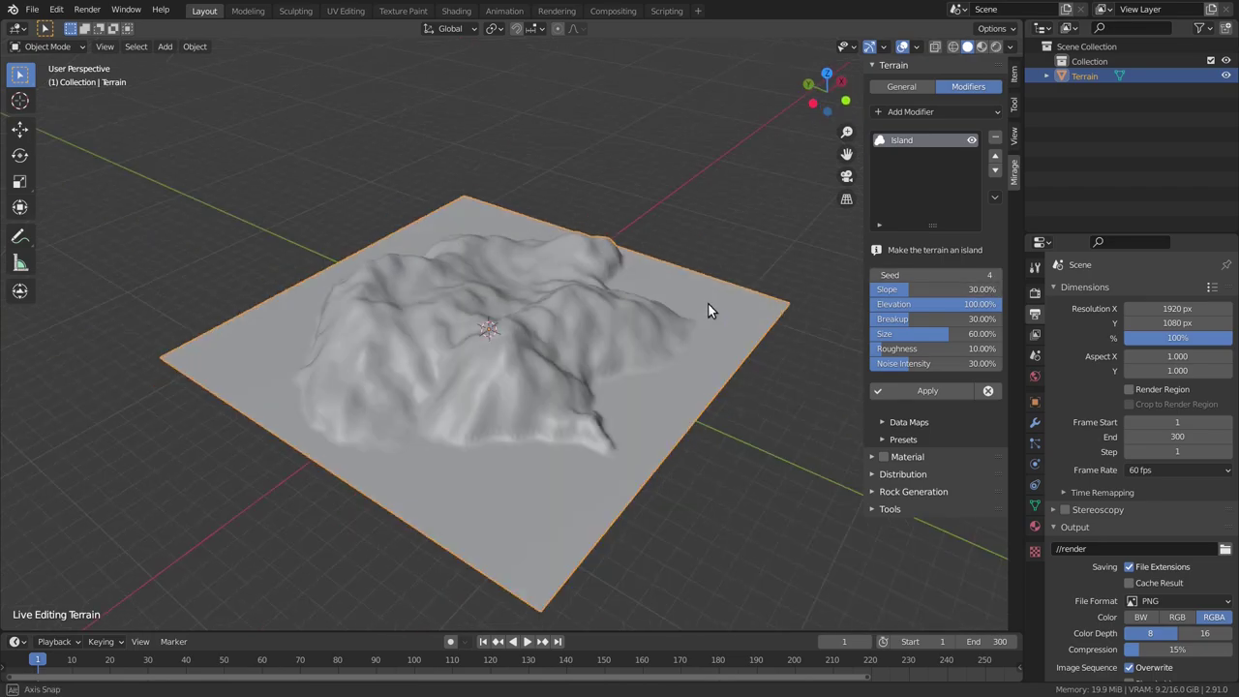
drag(886, 289, 1003, 288)
Experiment with island Elevation and Slope, ending with Slope at 60%.
middle_drag(736, 320, 609, 332)
scroll(609, 332, up, 5)
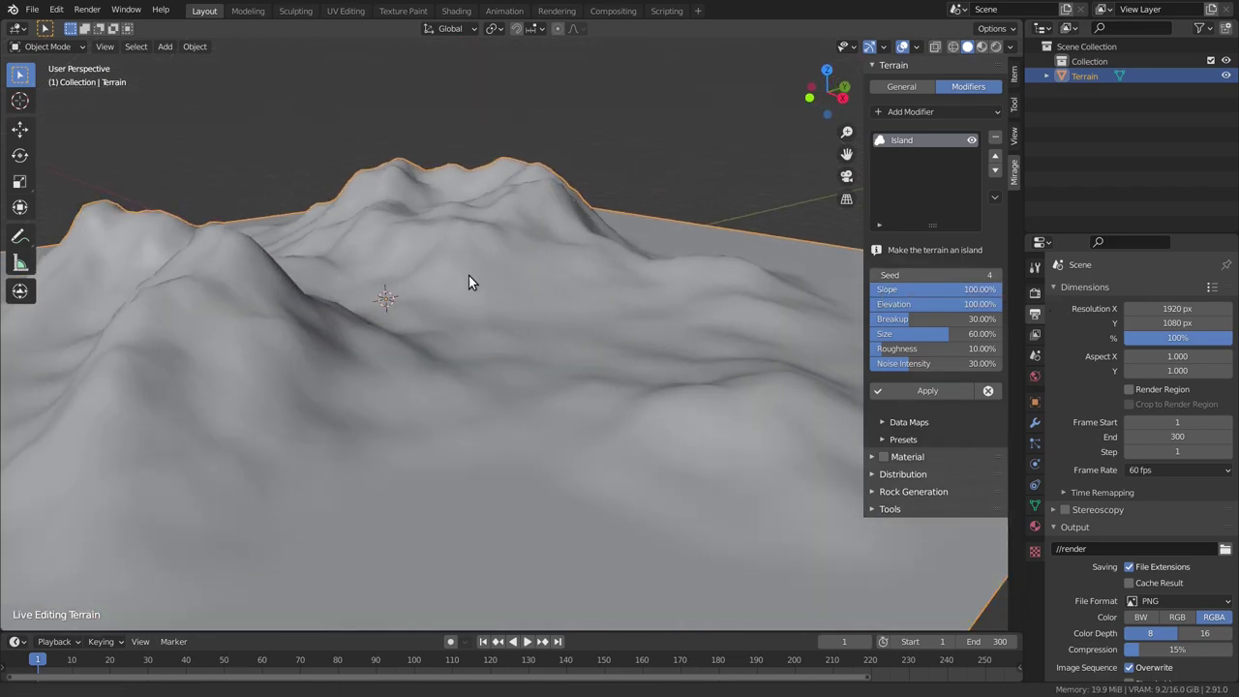
scroll(466, 286, down, 5)
scroll(507, 252, up, 2)
shift+middle_drag(507, 252, 455, 320)
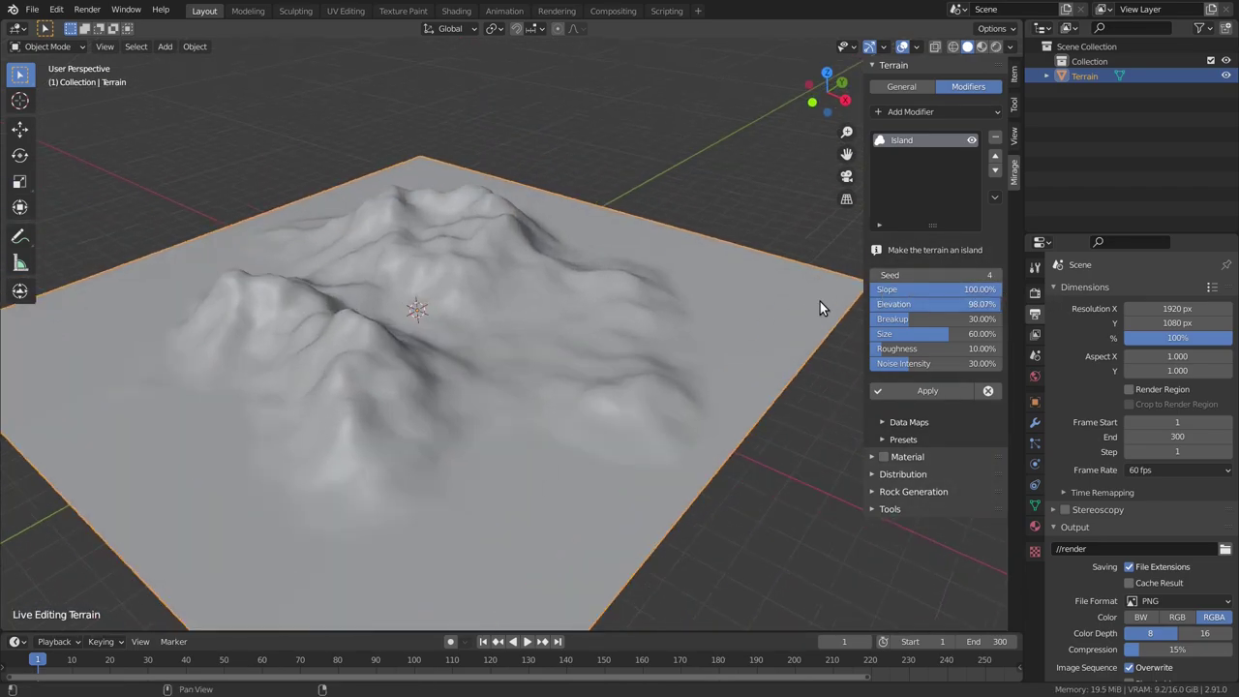
mouse_move(899, 303)
mouse_down()
mouse_move(872, 303)
mouse_move(935, 289)
mouse_up()
text(10)
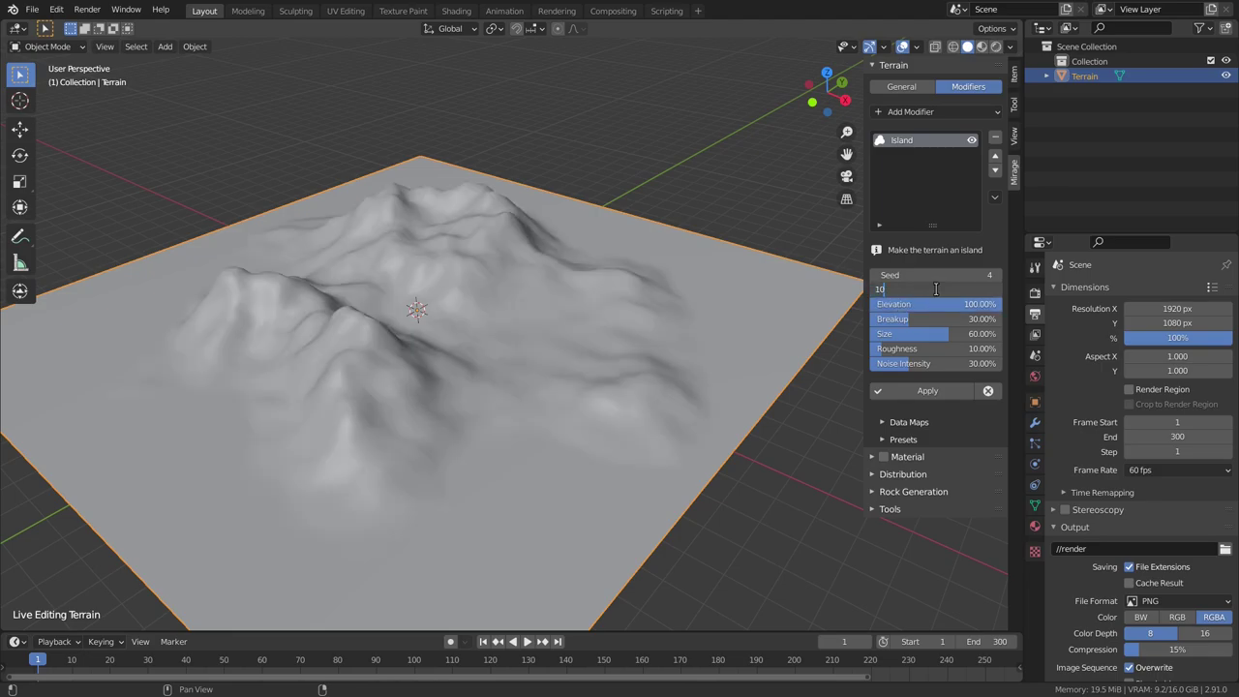
key(Return)
middle_drag(733, 333, 571, 337)
scroll(595, 330, down, 2)
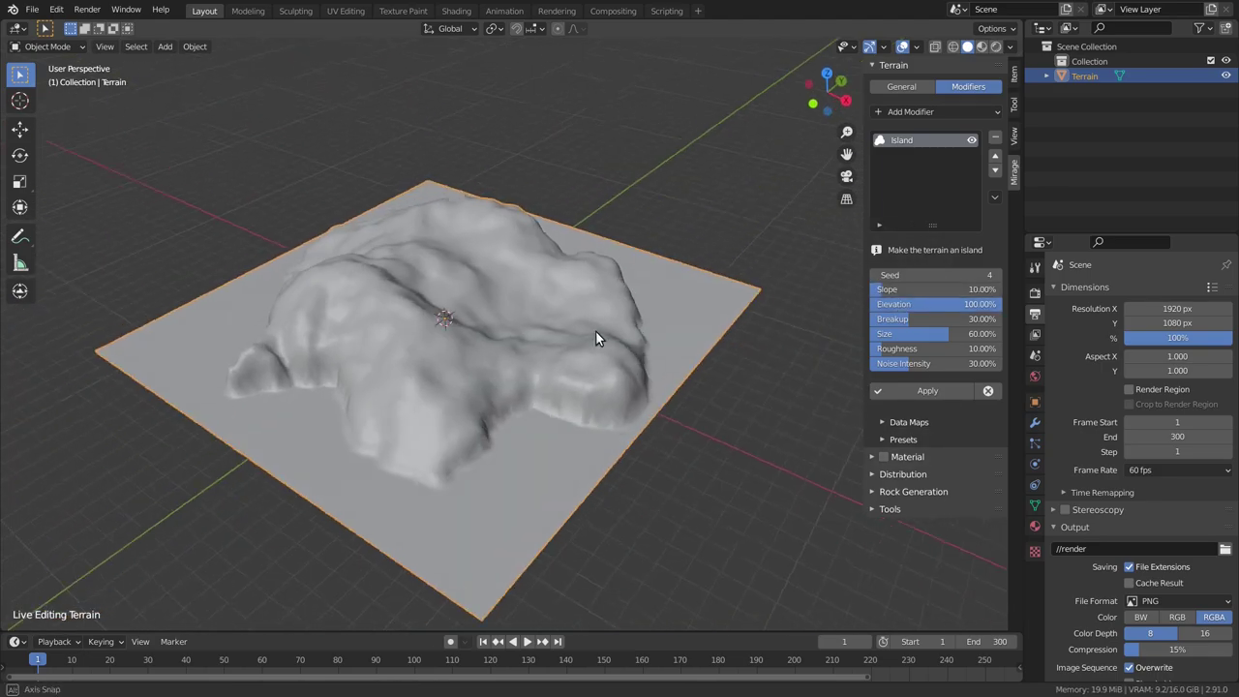
click(909, 289)
text(0)
key(Return)
Set the island Size to 10%, then to 50%.
mouse_move(677, 407)
middle_down()
mouse_move(633, 470)
mouse_move(678, 416)
middle_up()
click(945, 333)
text(10)
key(Return)
click(957, 334)
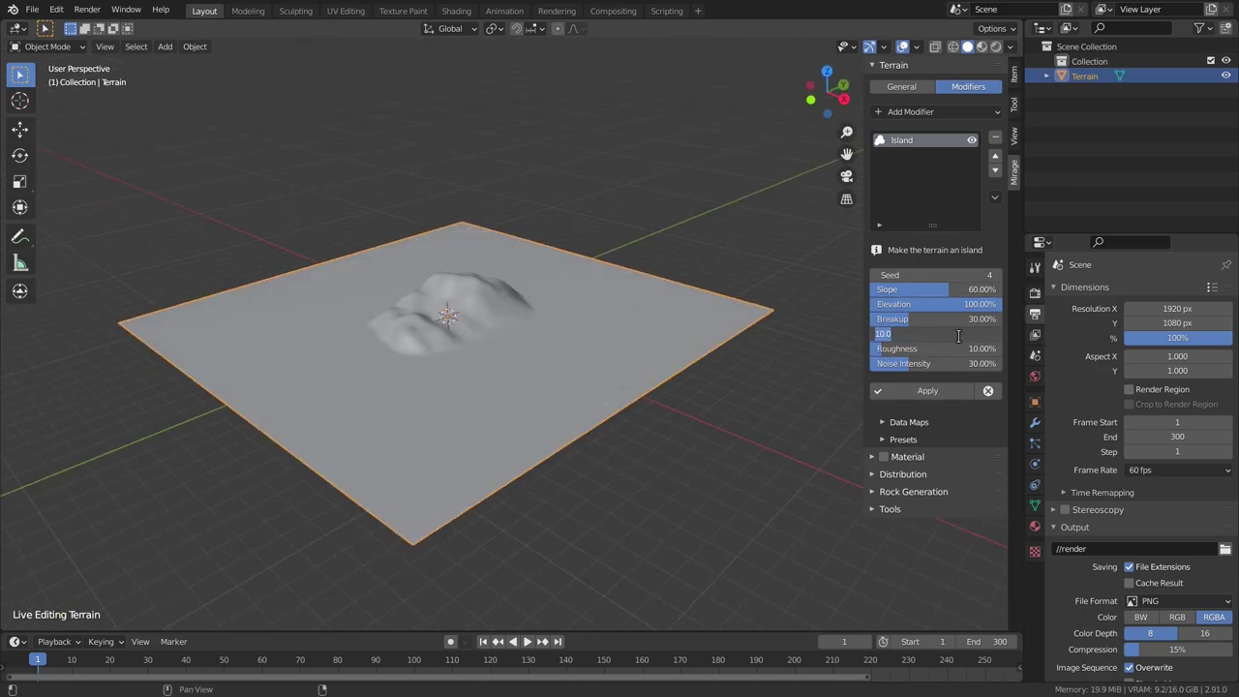
key(Return)
middle_drag(746, 309, 765, 308)
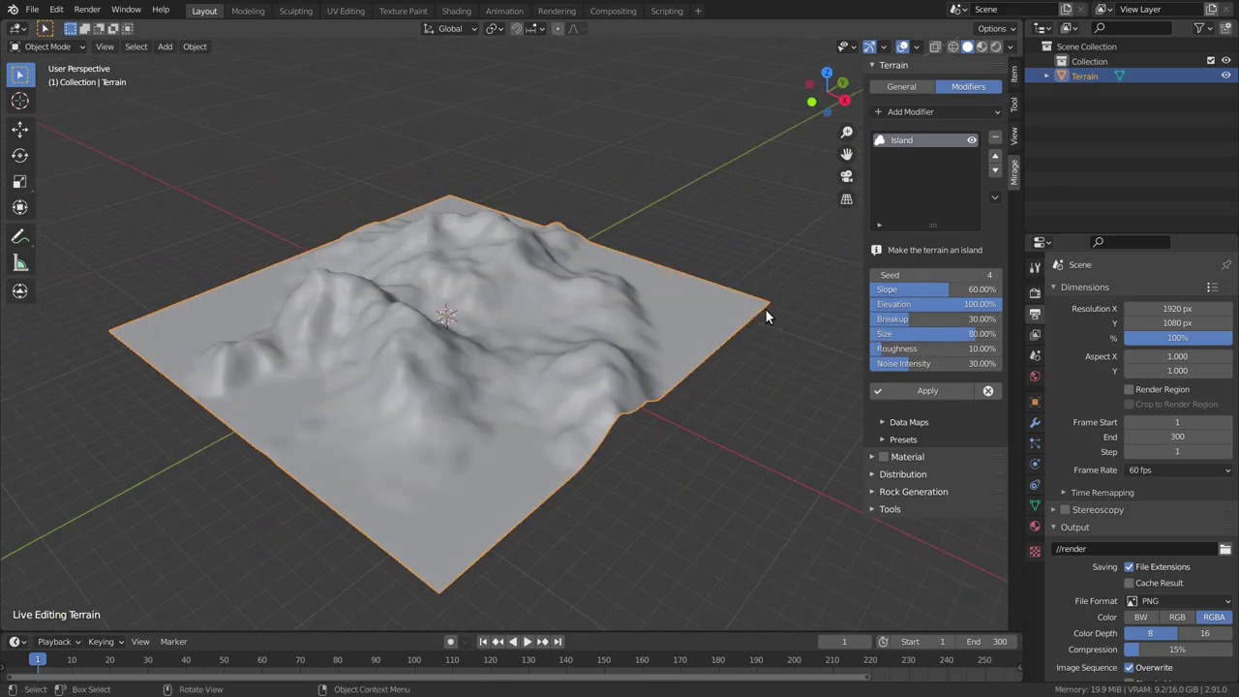
Set island Breakup to 60% and Elevation to 50%.
click(955, 319)
text(60)
key(Return)
mouse_move(656, 321)
middle_down()
mouse_move(575, 393)
mouse_move(938, 301)
middle_up()
click(938, 304)
text(50)
key(Return)
Set Noise Intensity to 60%, Elevation back to 100% and Breakup to 20%.
scroll(717, 329, up, 4)
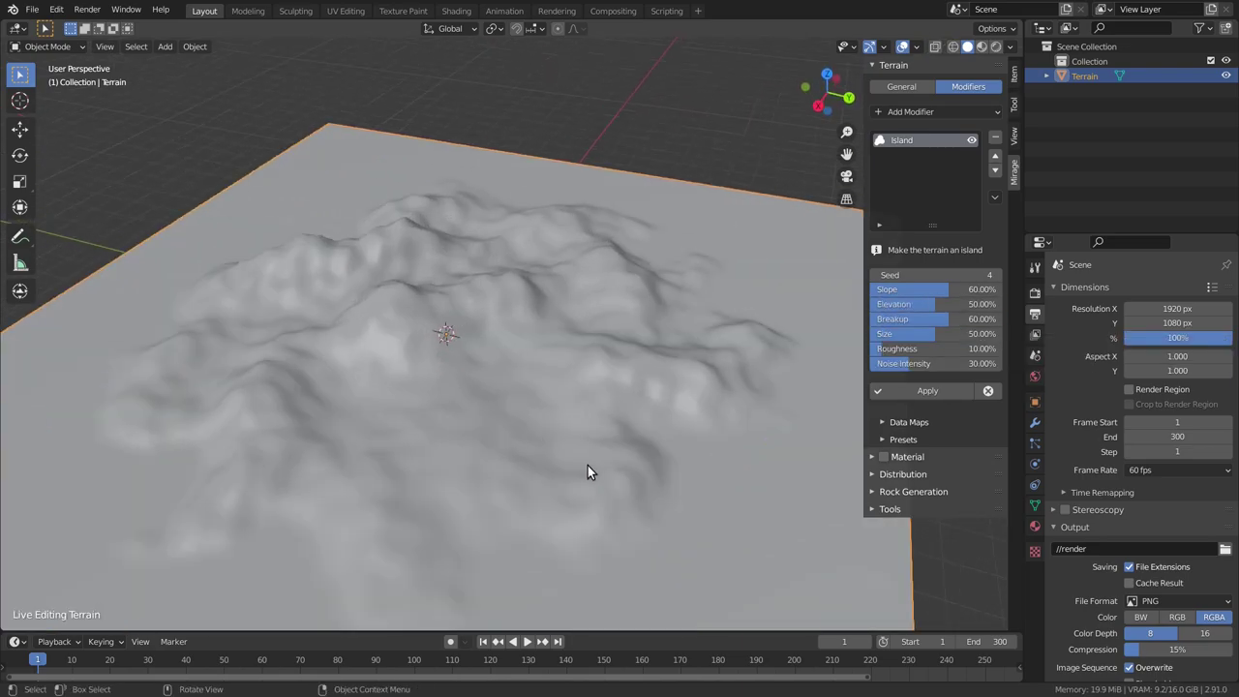
mouse_move(588, 466)
middle_down()
mouse_move(567, 409)
mouse_move(806, 430)
middle_up()
click(944, 363)
text(60)
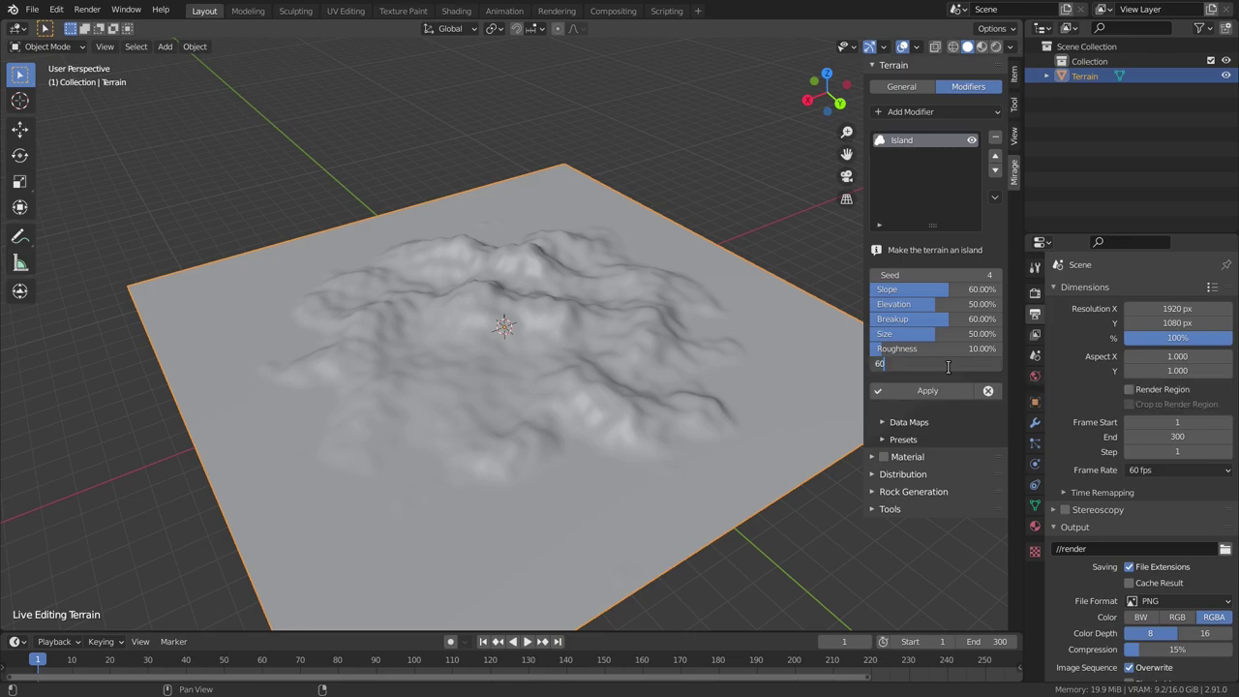
key(Return)
middle_drag(722, 356, 917, 328)
click(935, 304)
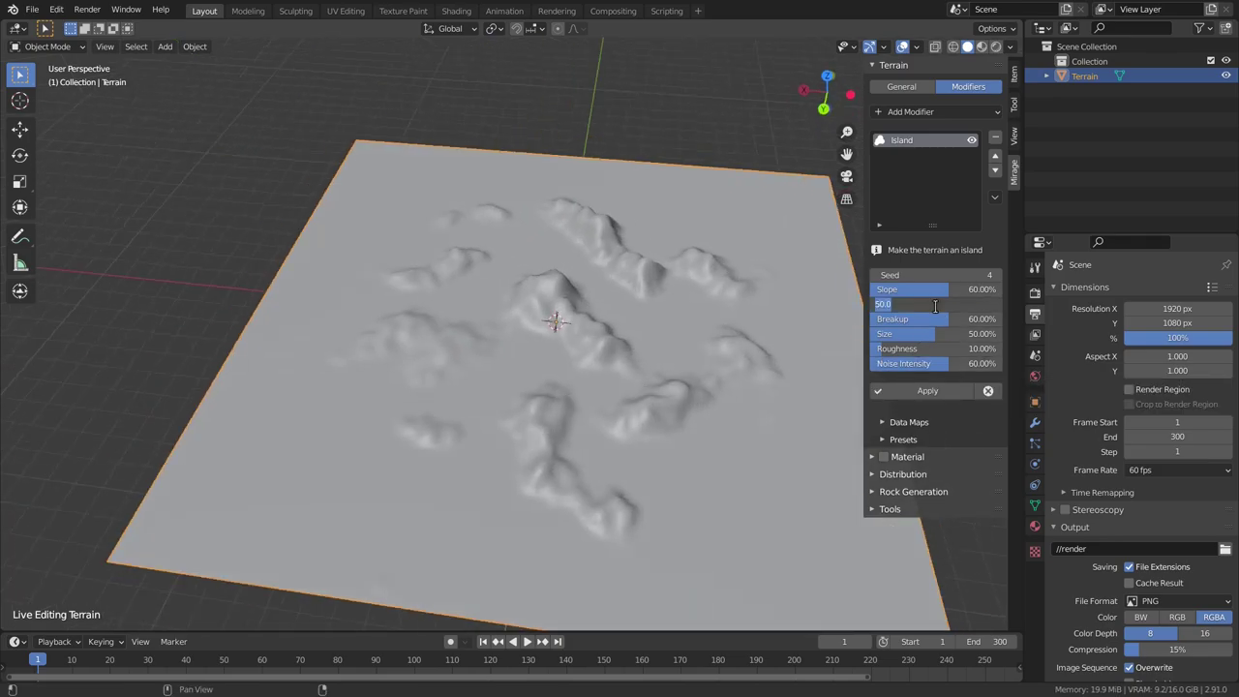
text(100)
key(Return)
click(938, 319)
text(20)
key(Return)
Raise the island Seed by three and try Breakup and Noise Intensity at 40%.
middle_drag(842, 319, 949, 290)
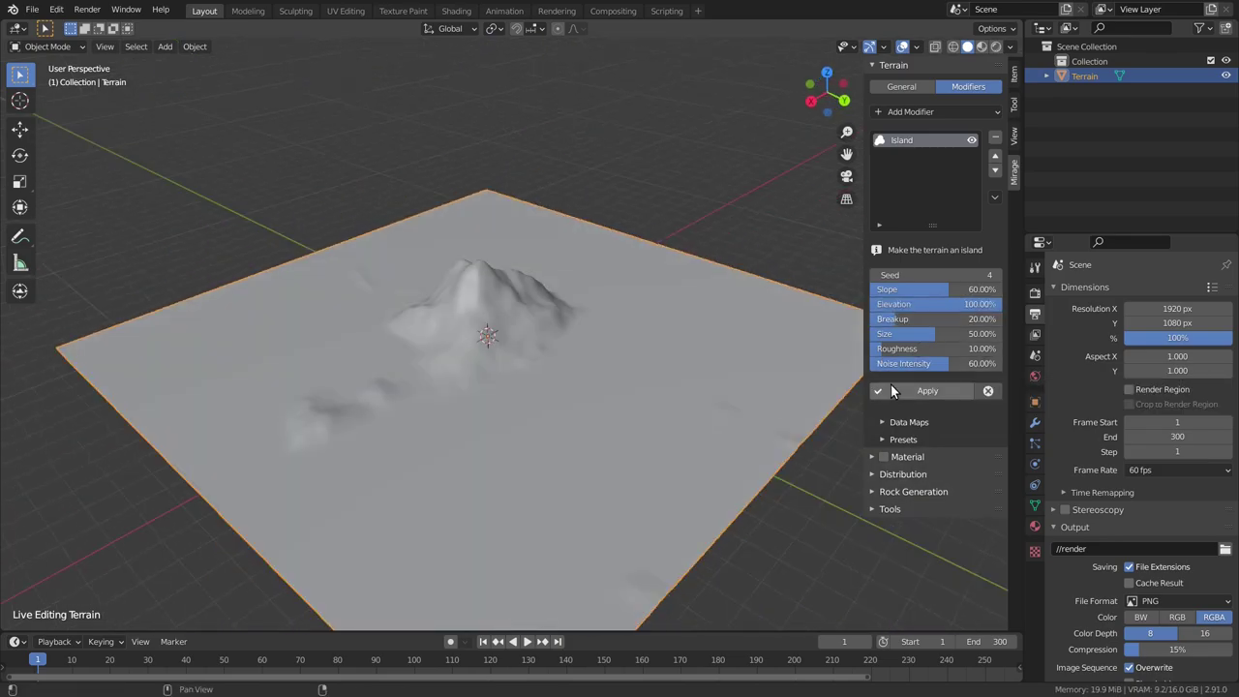
click(998, 274)
click(999, 274)
click(998, 274)
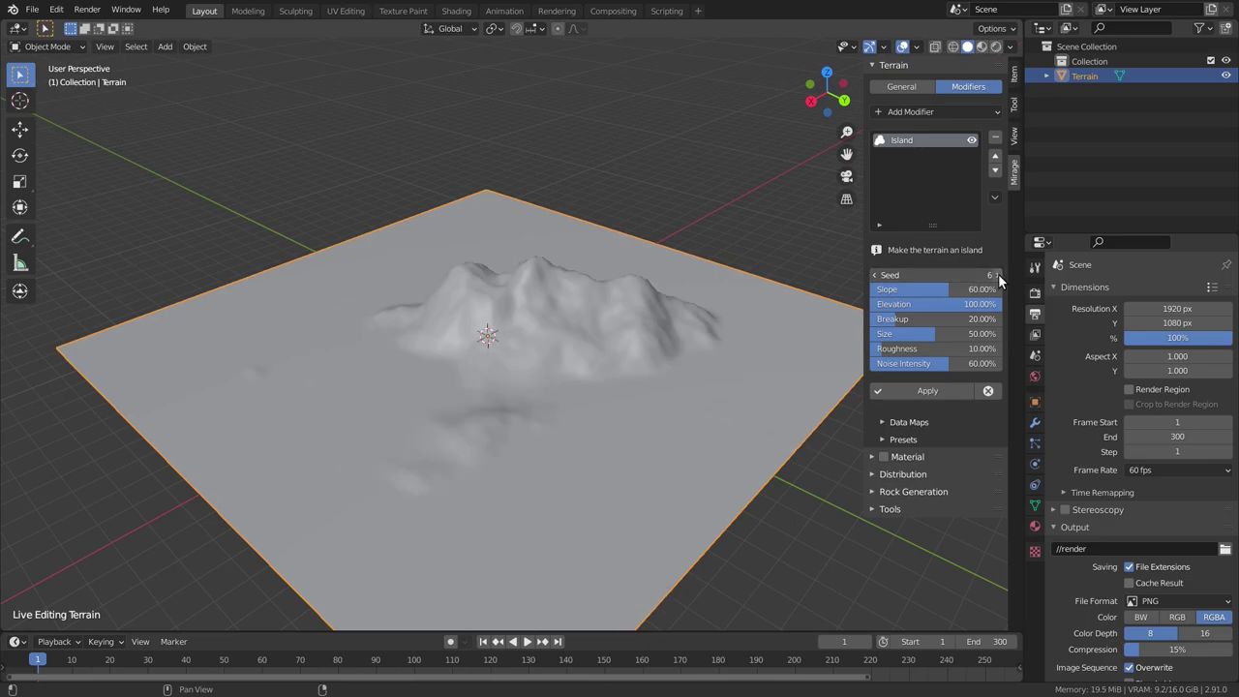
click(935, 318)
text(40)
key(Return)
middle_drag(785, 342, 871, 354)
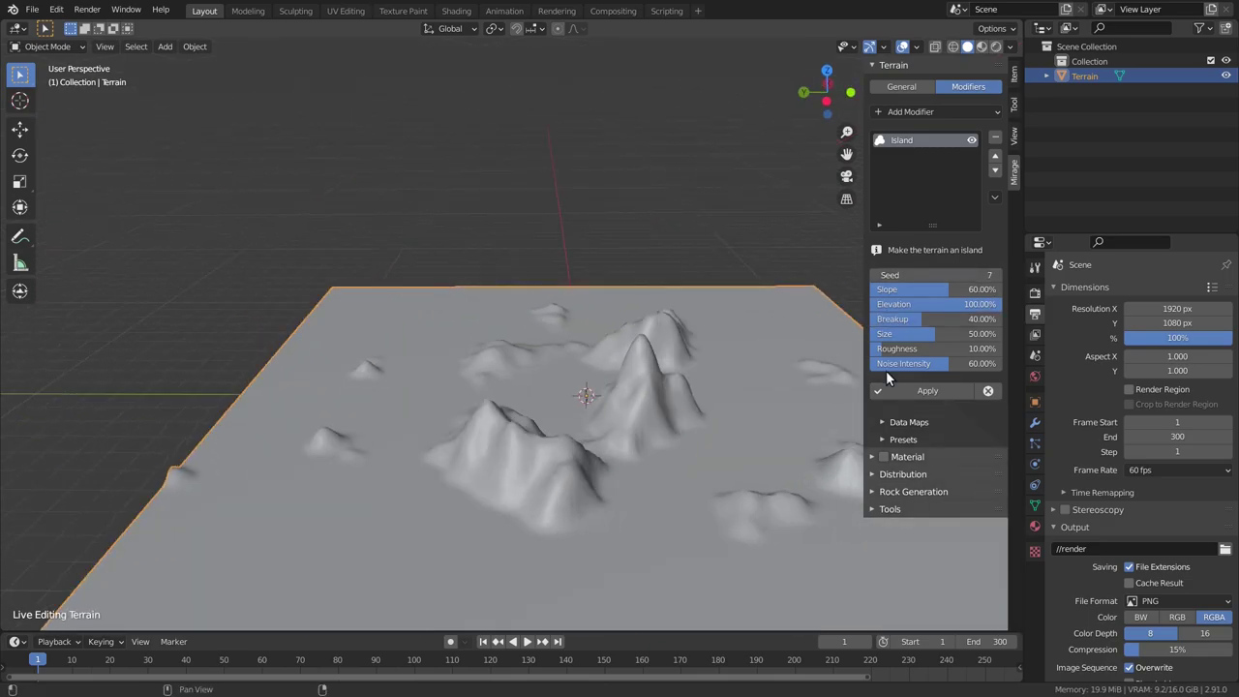
click(951, 363)
text(40)
key(Return)
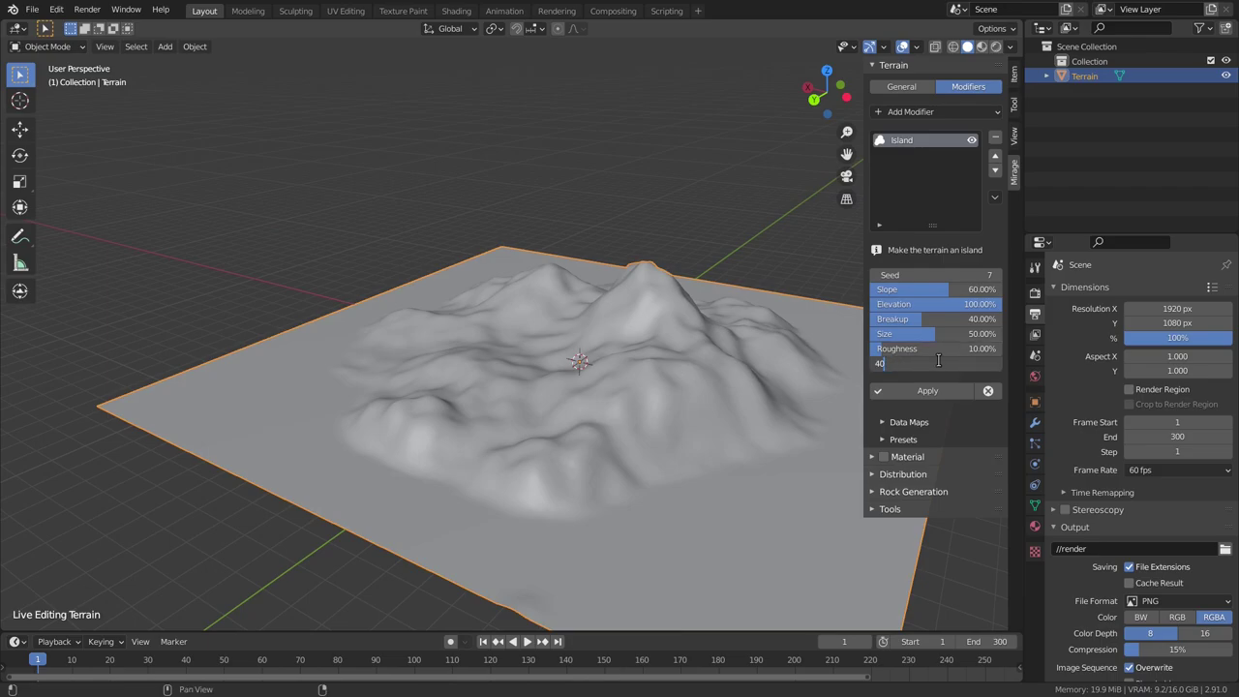
mouse_move(674, 362)
middle_down()
mouse_move(595, 318)
mouse_move(463, 310)
mouse_move(499, 355)
mouse_move(446, 298)
mouse_move(308, 299)
mouse_move(189, 275)
mouse_move(429, 338)
middle_up()
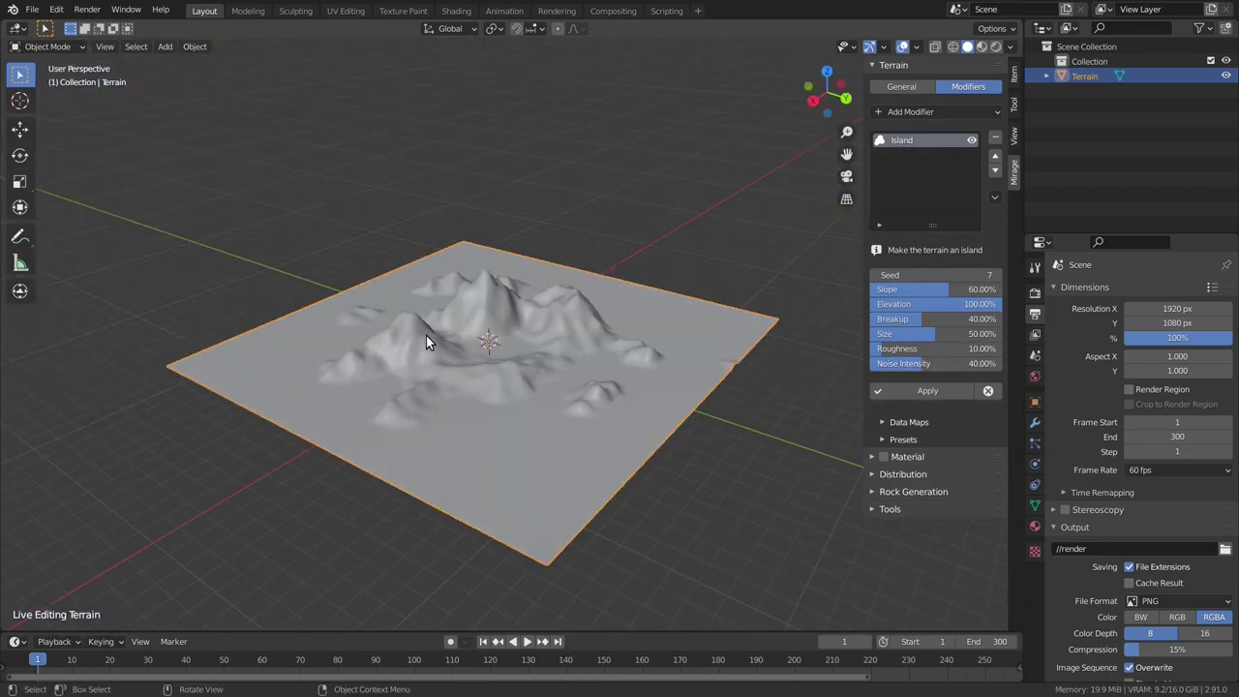
Set Breakup 20%, Seed 9, Noise Intensity 30% and Roughness 50%.
click(926, 319)
key(Return)
middle_drag(542, 387, 374, 365)
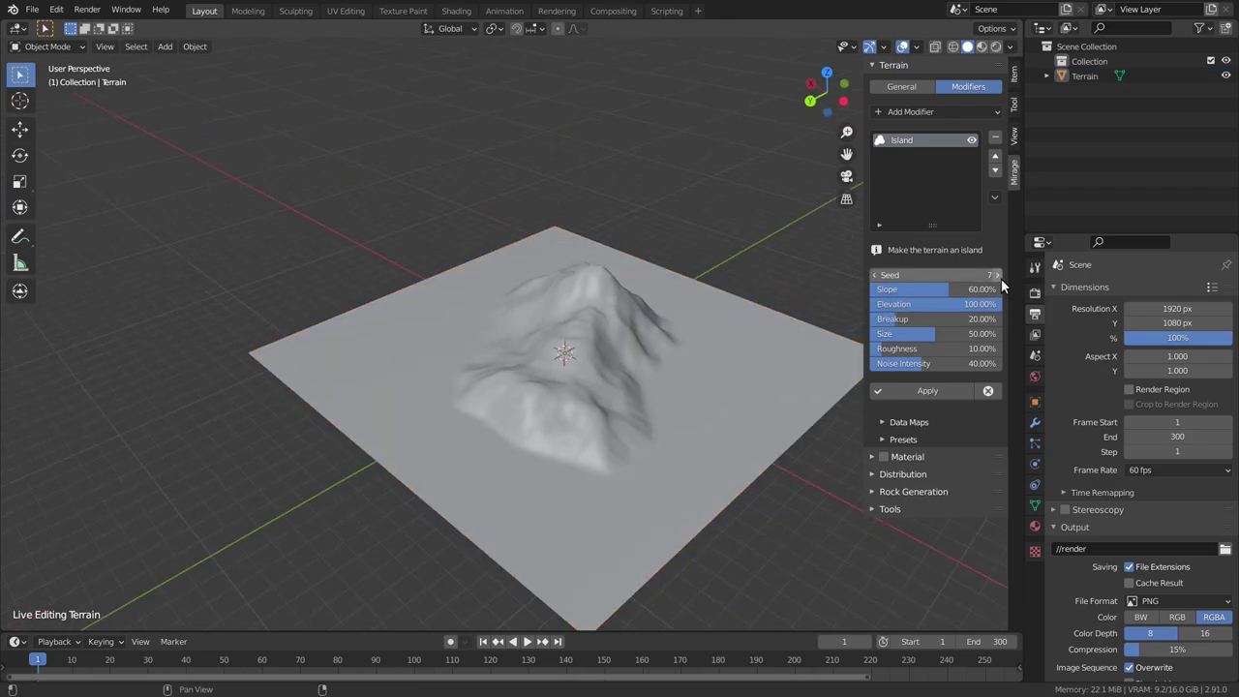
click(997, 275)
click(997, 275)
click(900, 365)
text(30)
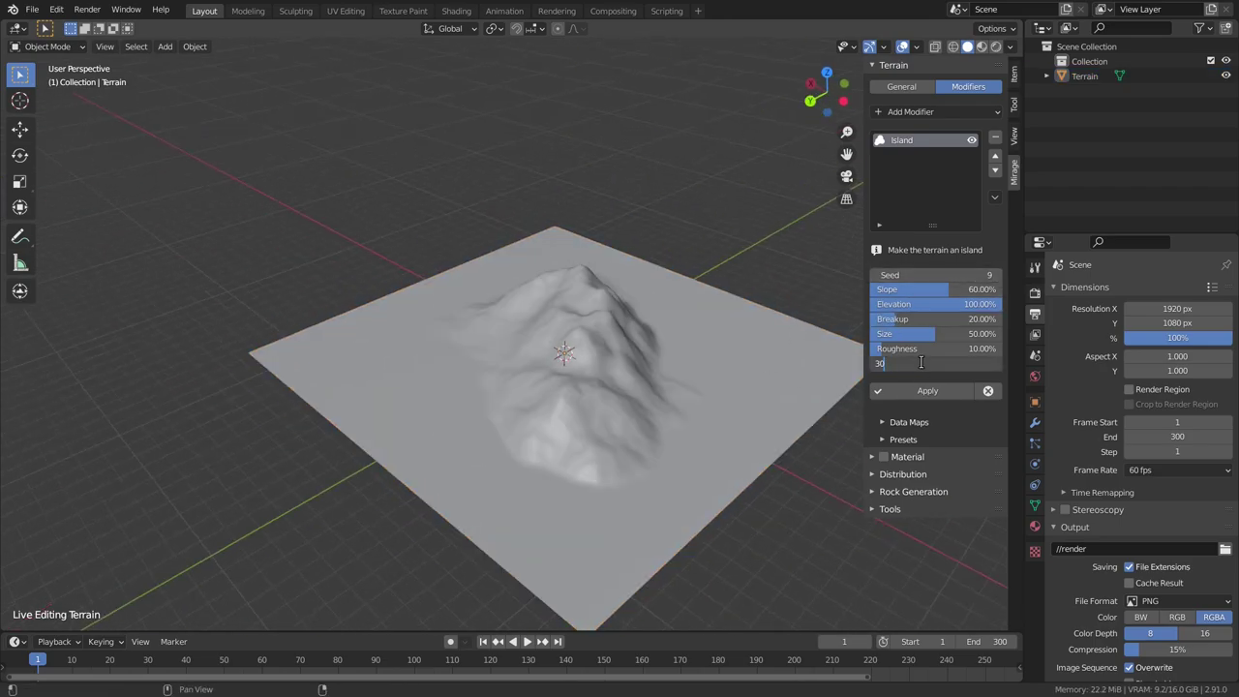
key(Return)
click(922, 350)
text(50)
key(Return)
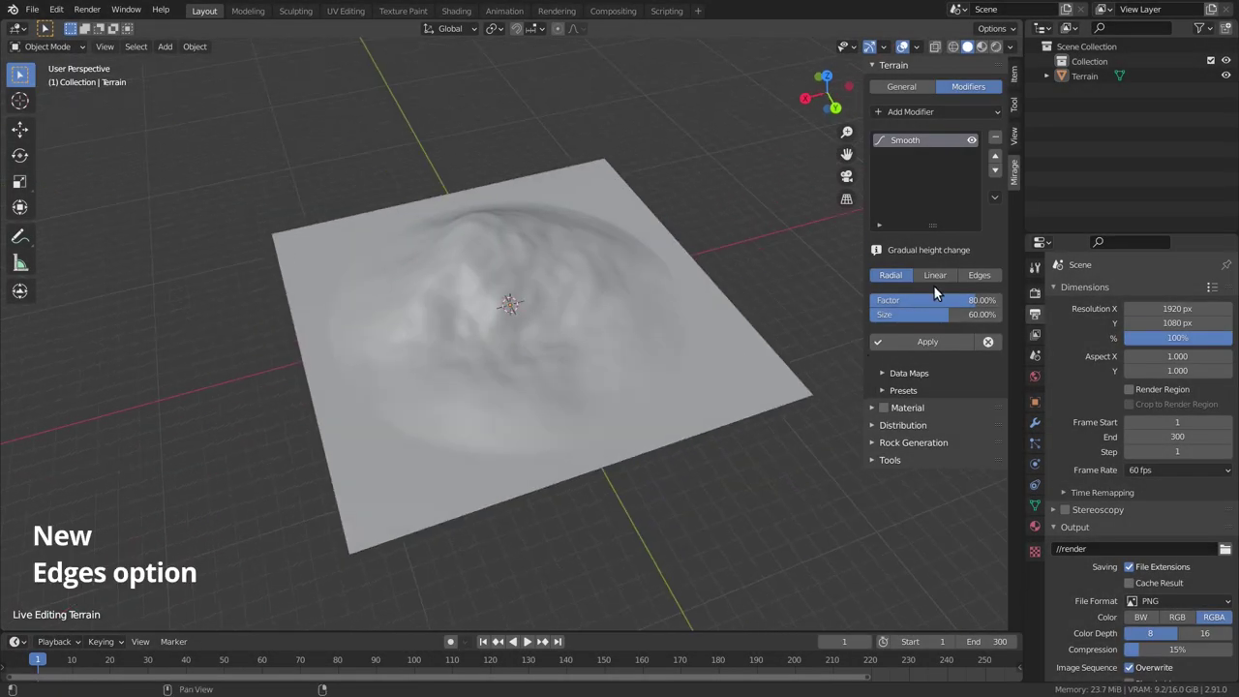
Switch the Smooth modifier to Edges on both X and Y axes, then return to General settings.
click(979, 275)
middle_drag(669, 386, 608, 429)
click(875, 300)
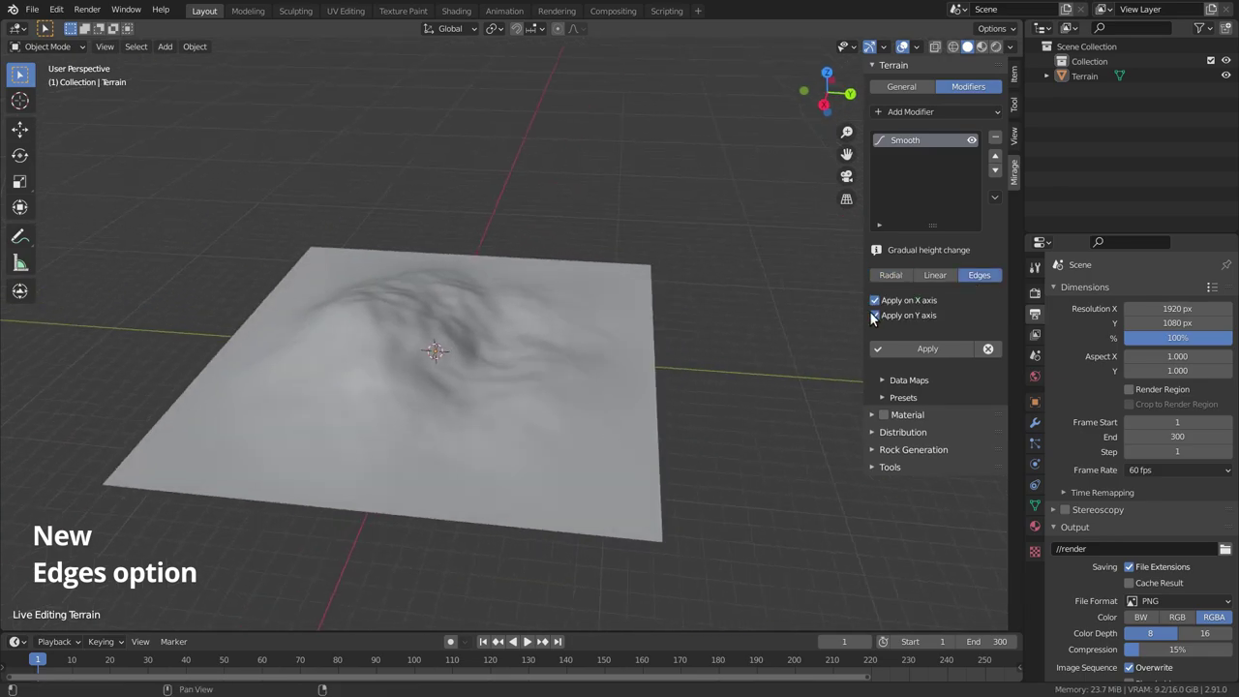
click(936, 314)
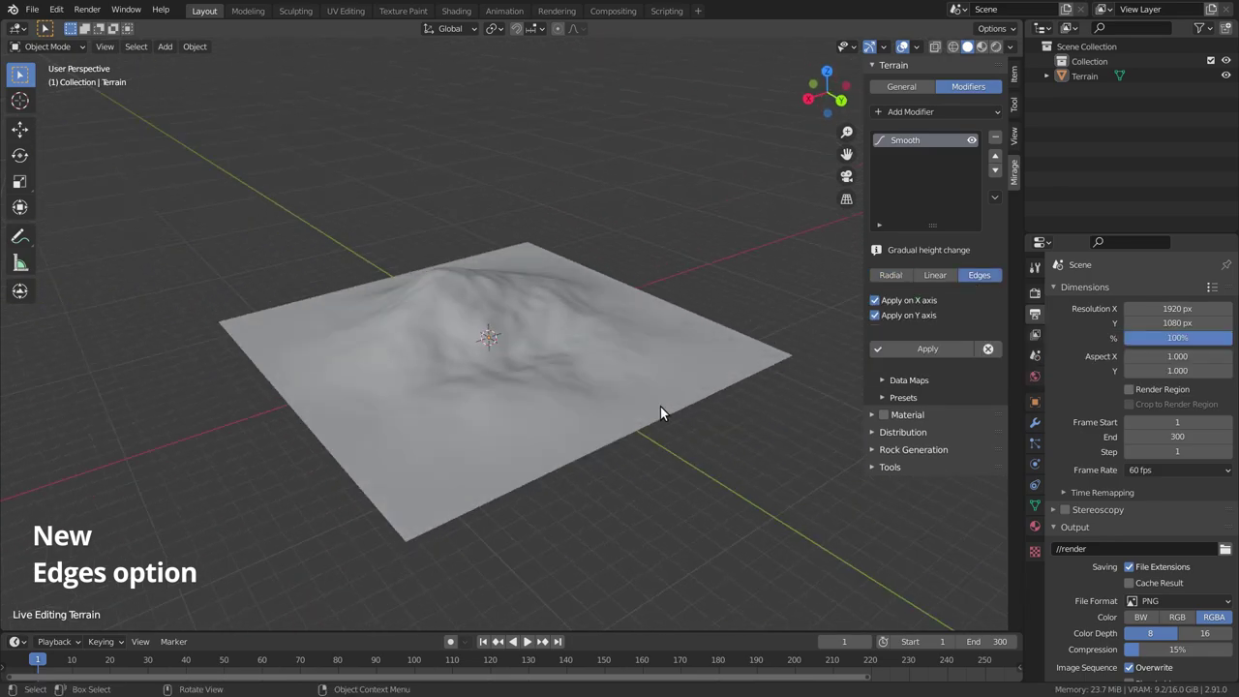
middle_drag(660, 405, 502, 277)
mouse_move(664, 381)
middle_down()
mouse_move(575, 307)
mouse_move(613, 319)
middle_up()
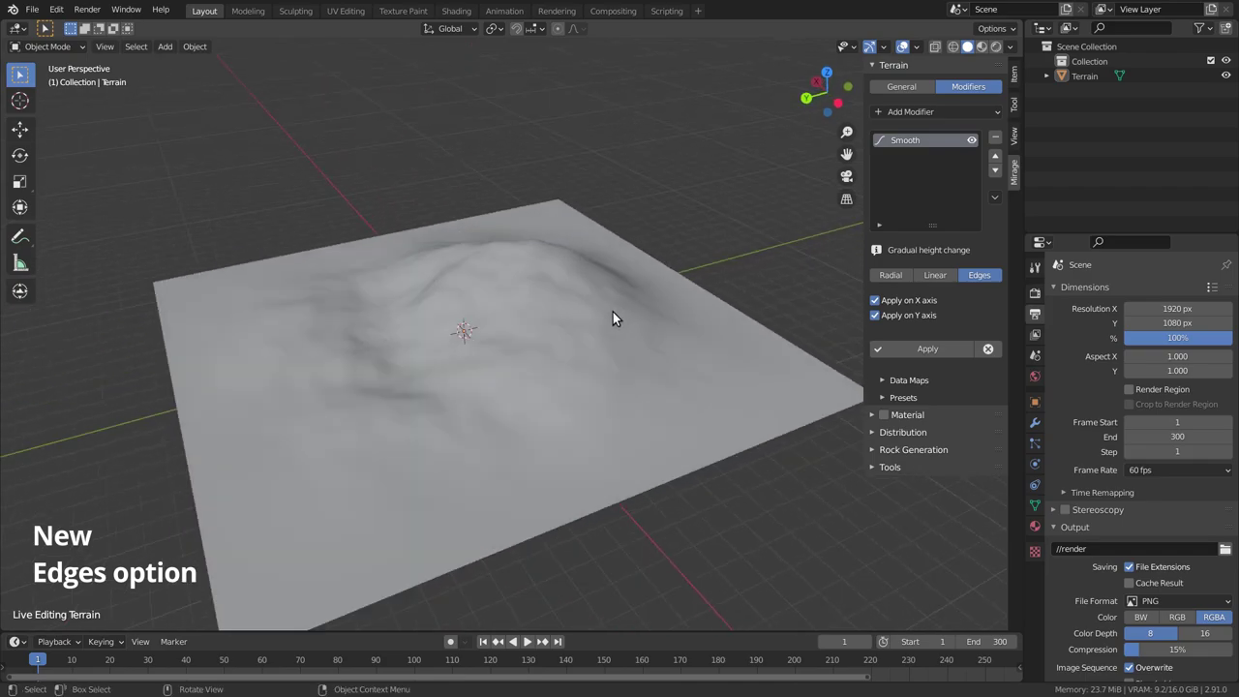
click(901, 86)
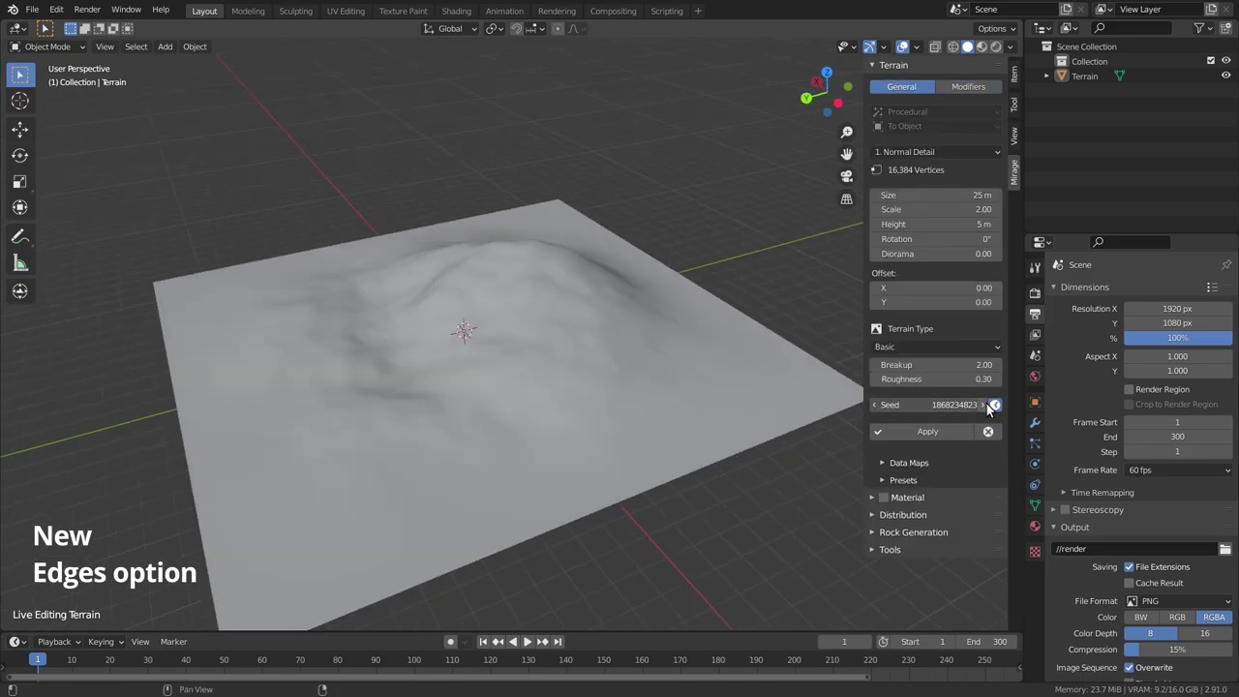
Randomize the terrain seed and add an Invert modifier with Factor about 23.67%.
click(991, 406)
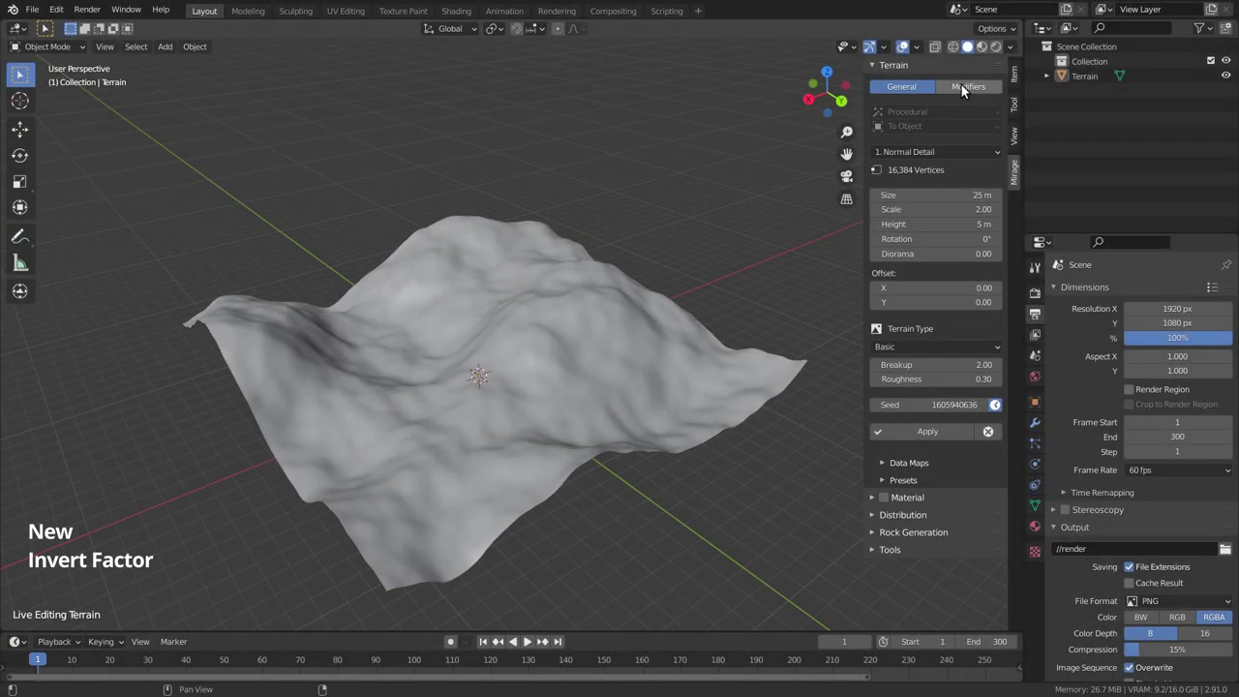
click(961, 84)
click(939, 120)
click(865, 161)
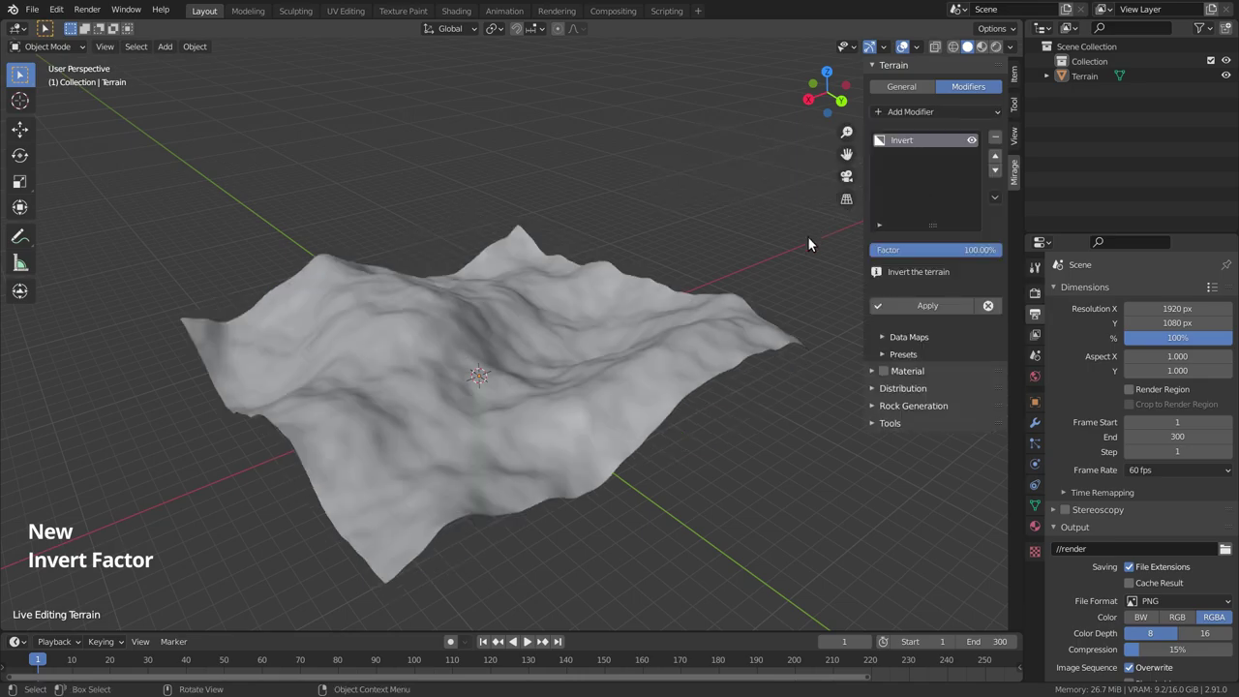
mouse_move(906, 247)
mouse_down()
mouse_move(855, 246)
mouse_move(989, 254)
mouse_up()
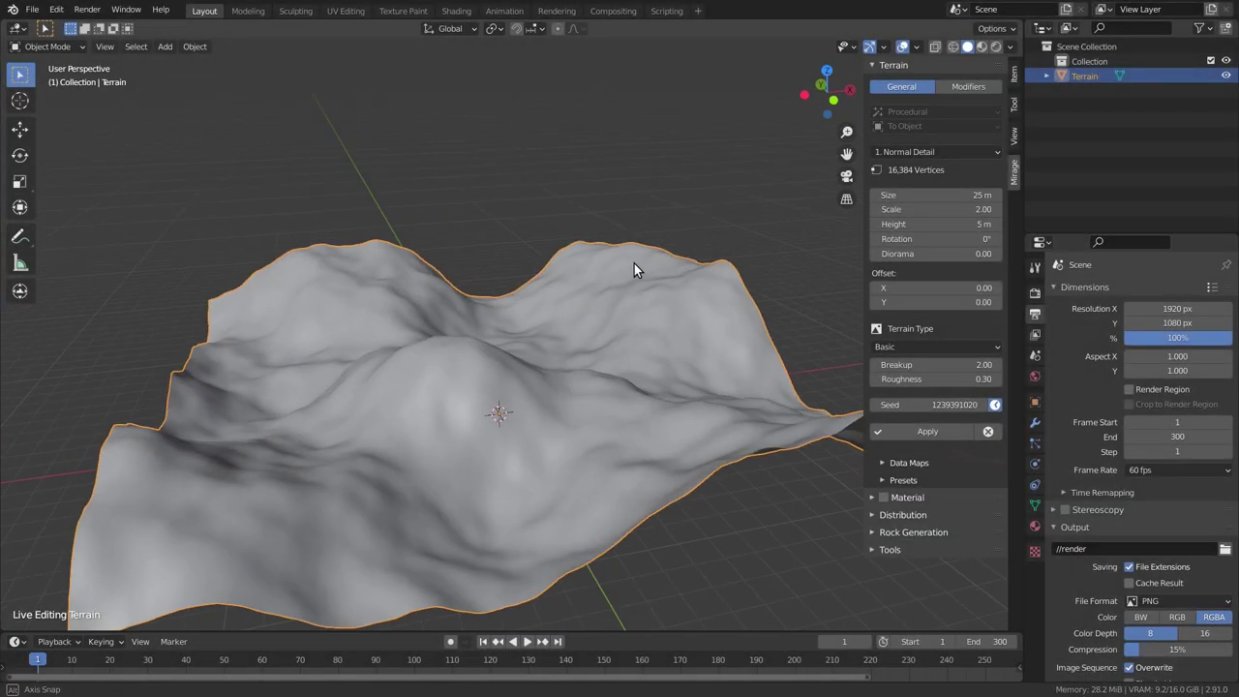
mouse_move(634, 263)
middle_down()
mouse_move(729, 276)
mouse_move(578, 274)
middle_up()
Add a Terraces modifier to the terrain with 3 terraces and Terrace 2 at 50%.
click(969, 87)
click(920, 116)
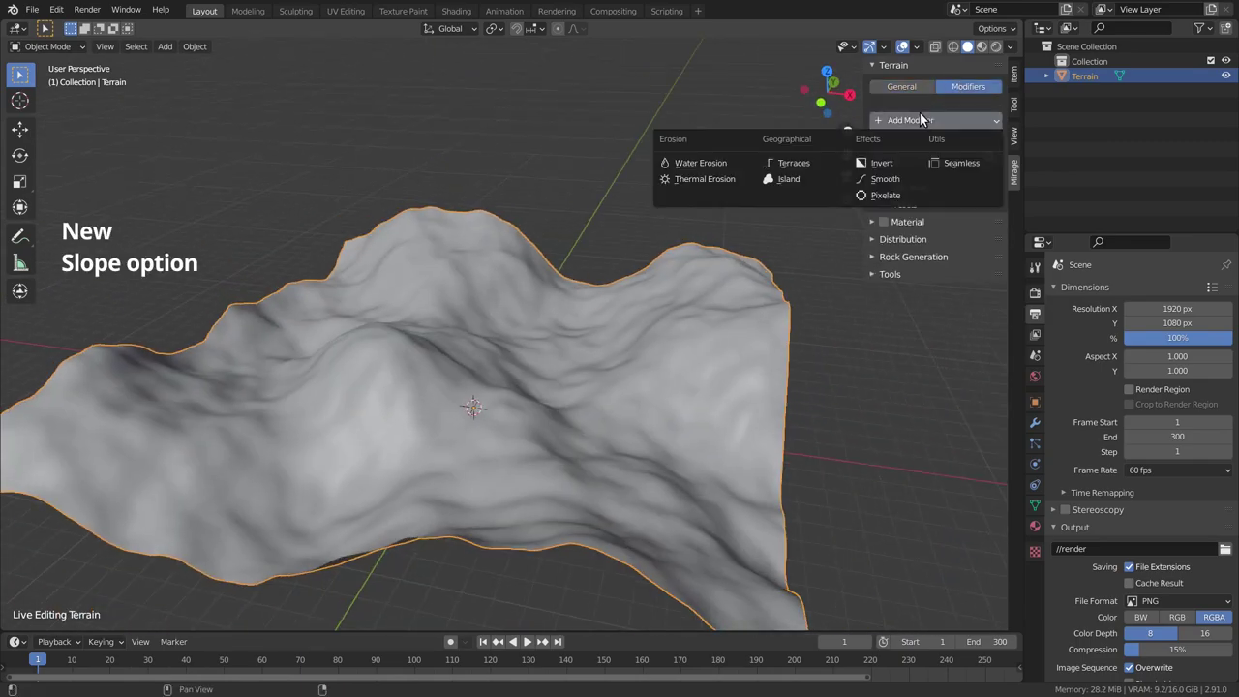
click(789, 163)
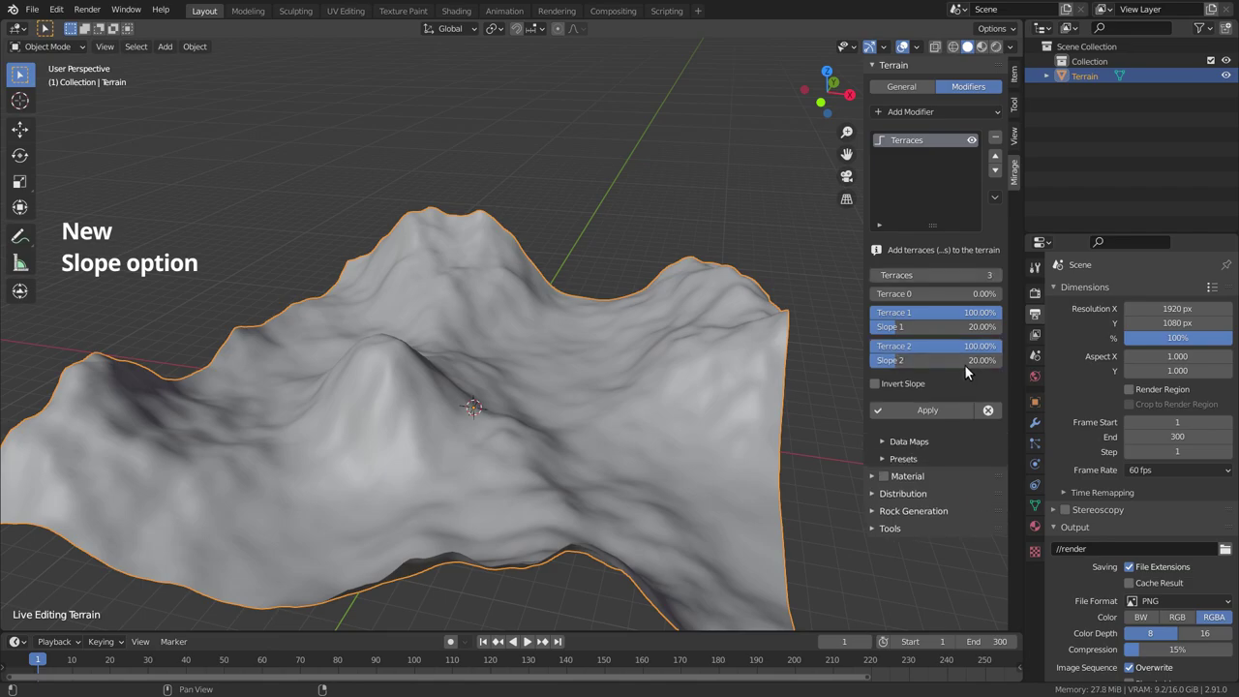
click(956, 347)
text(50)
key(Return)
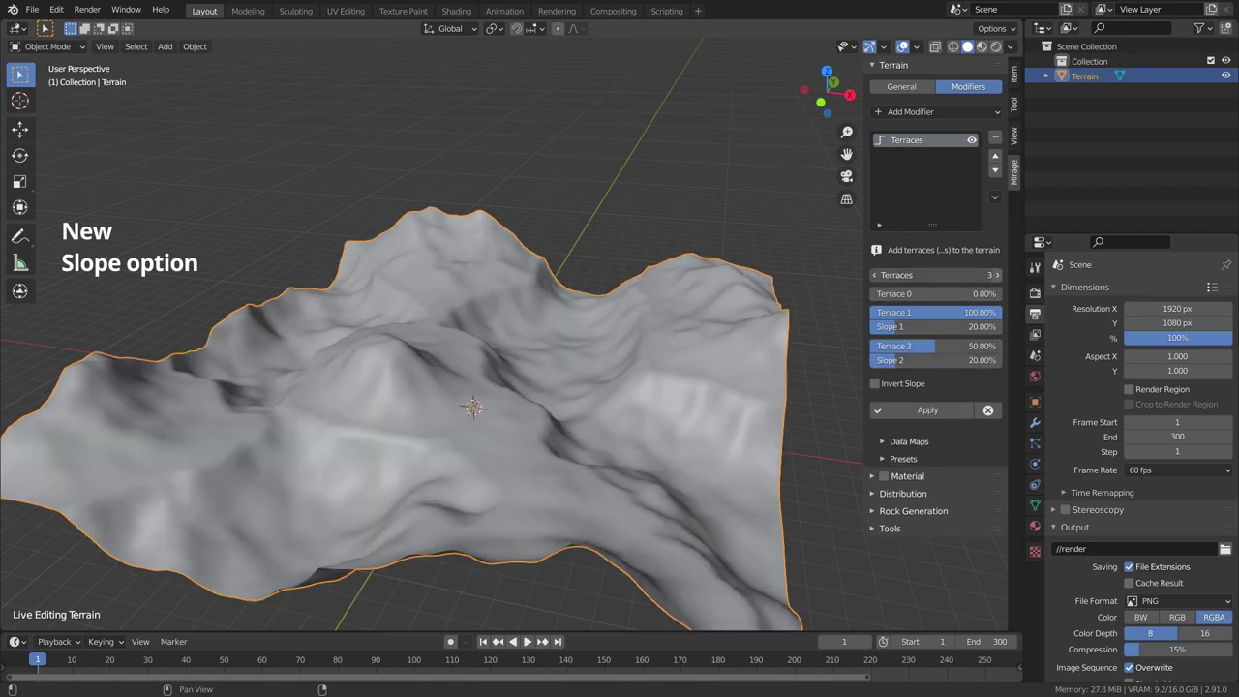
Raise the terraces to 4, with Slope 2 at 80% and Slope 3 at about 79%.
click(998, 275)
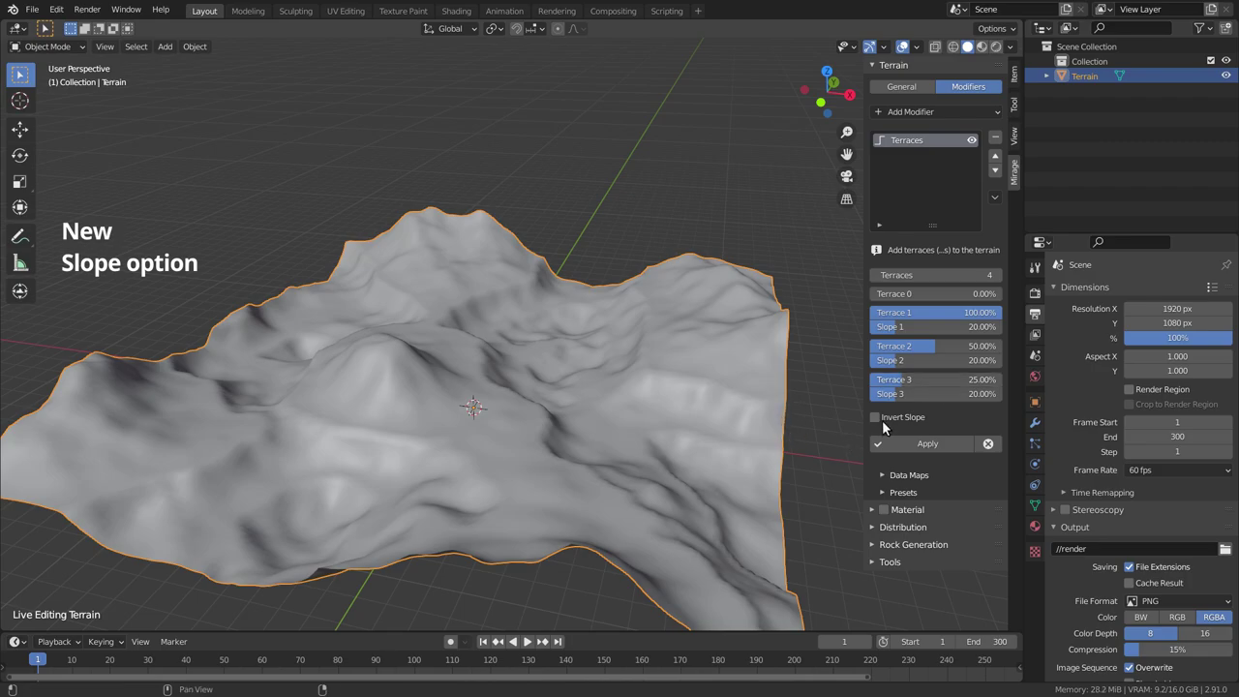
click(948, 360)
text(80)
key(Return)
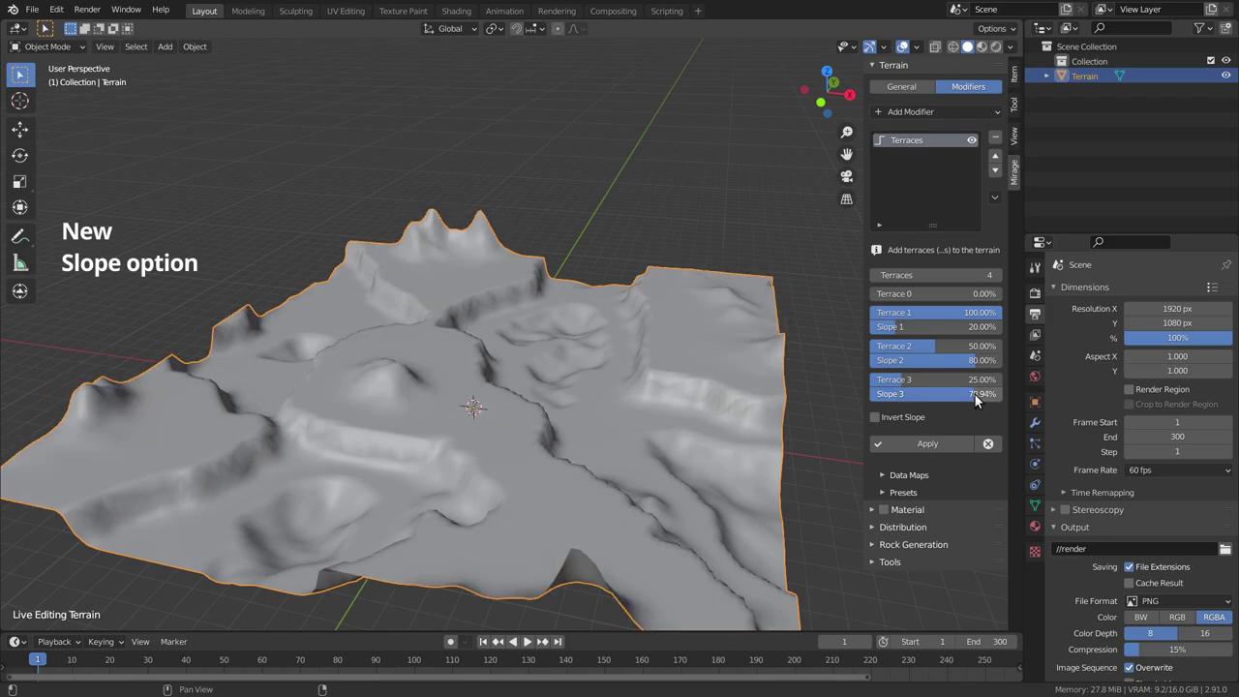
drag(930, 394, 988, 394)
Retune the slopes: Slope 1 to 0%, Slope 2 down to about 12%, Slope 3 to about 20%.
click(973, 327)
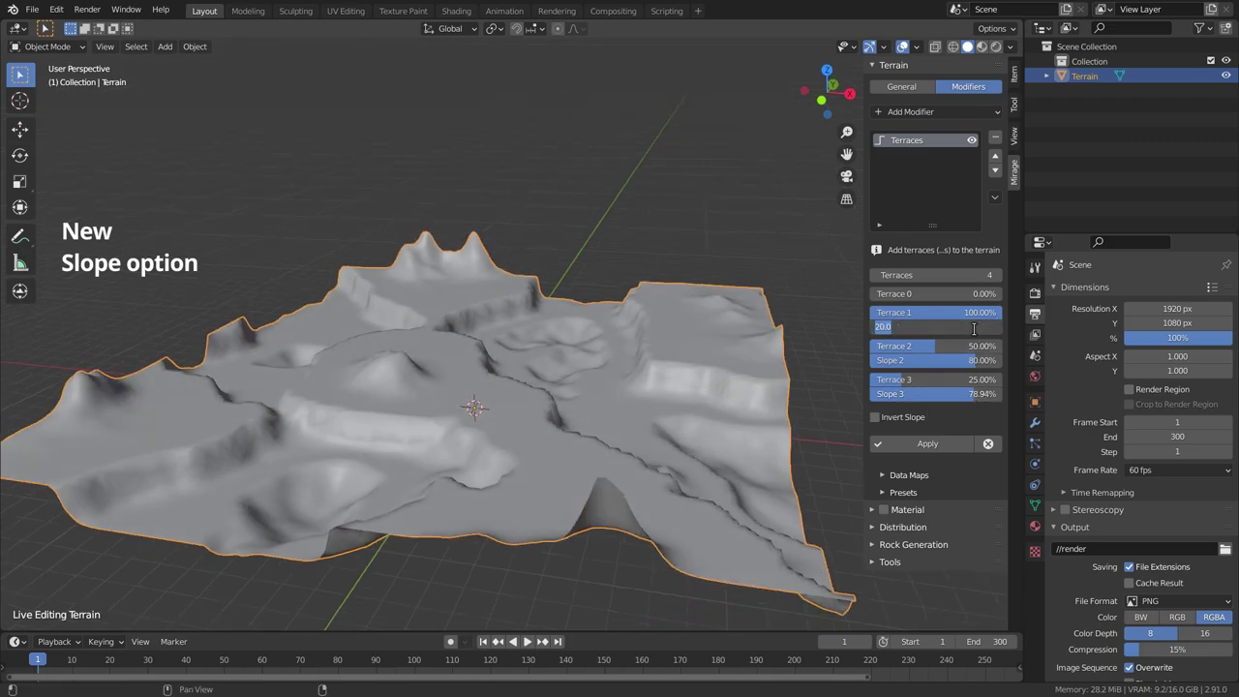
text(0)
key(Return)
click(953, 359)
text(60)
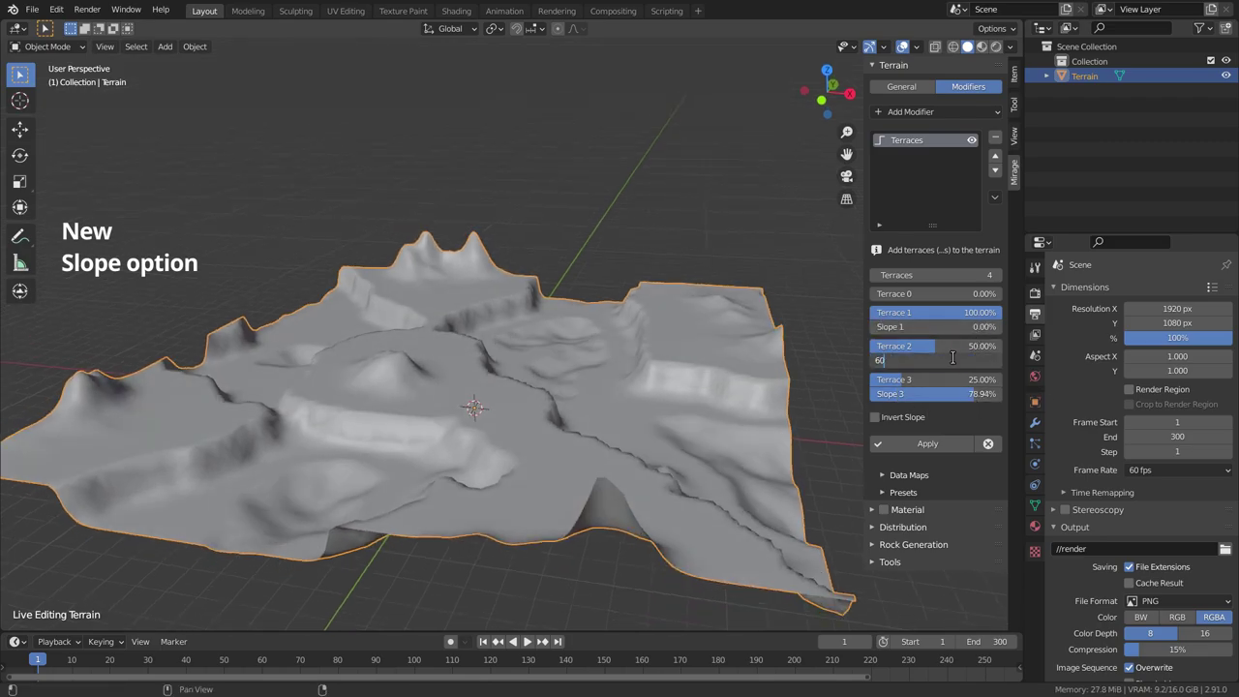
key(Return)
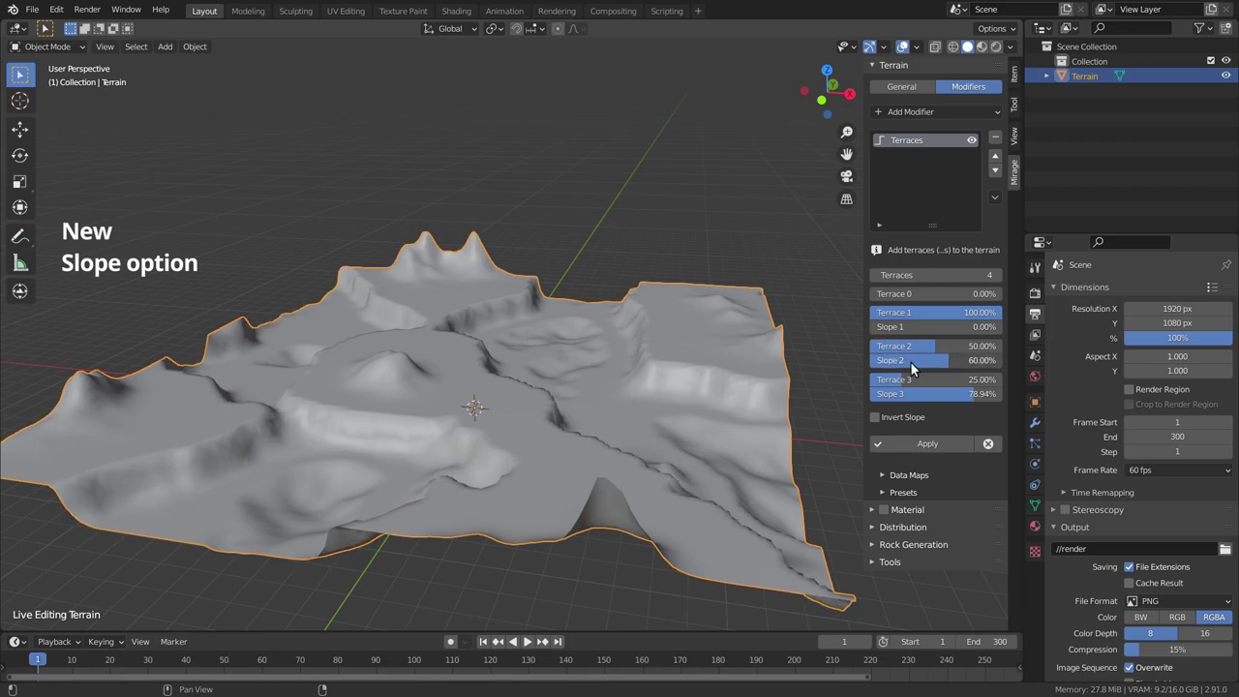
drag(910, 366, 842, 368)
middle_drag(673, 403, 476, 425)
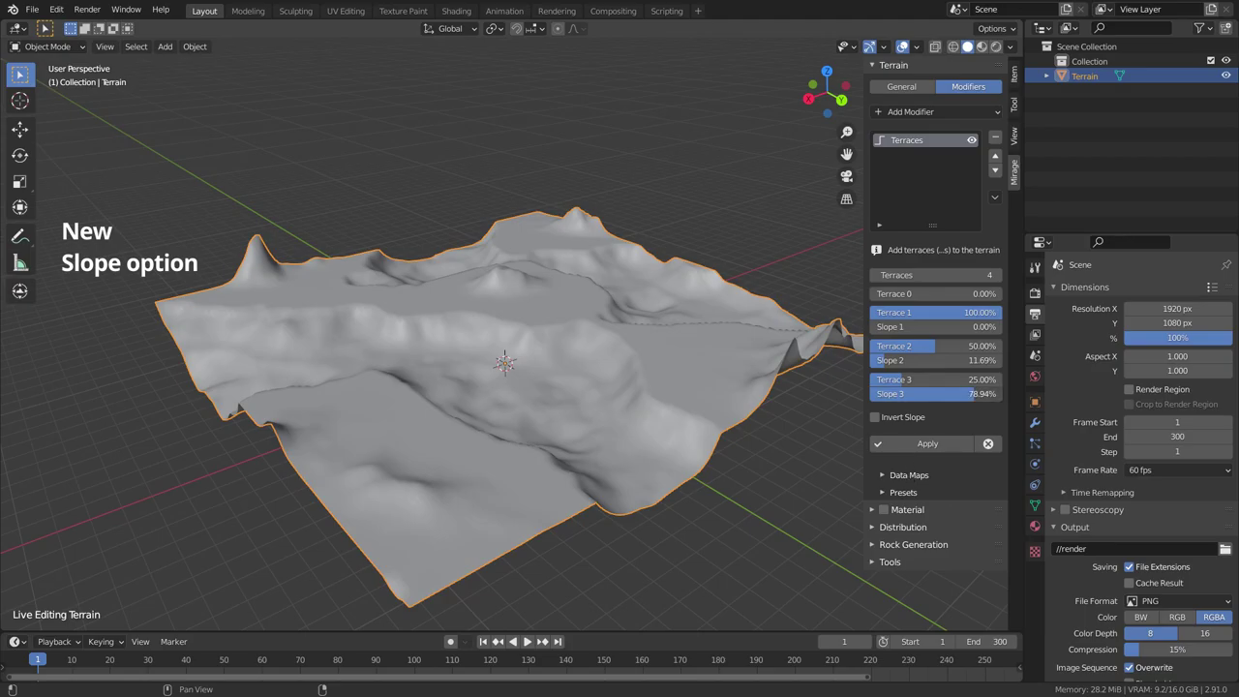
drag(920, 394, 875, 400)
middle_drag(833, 401, 286, 415)
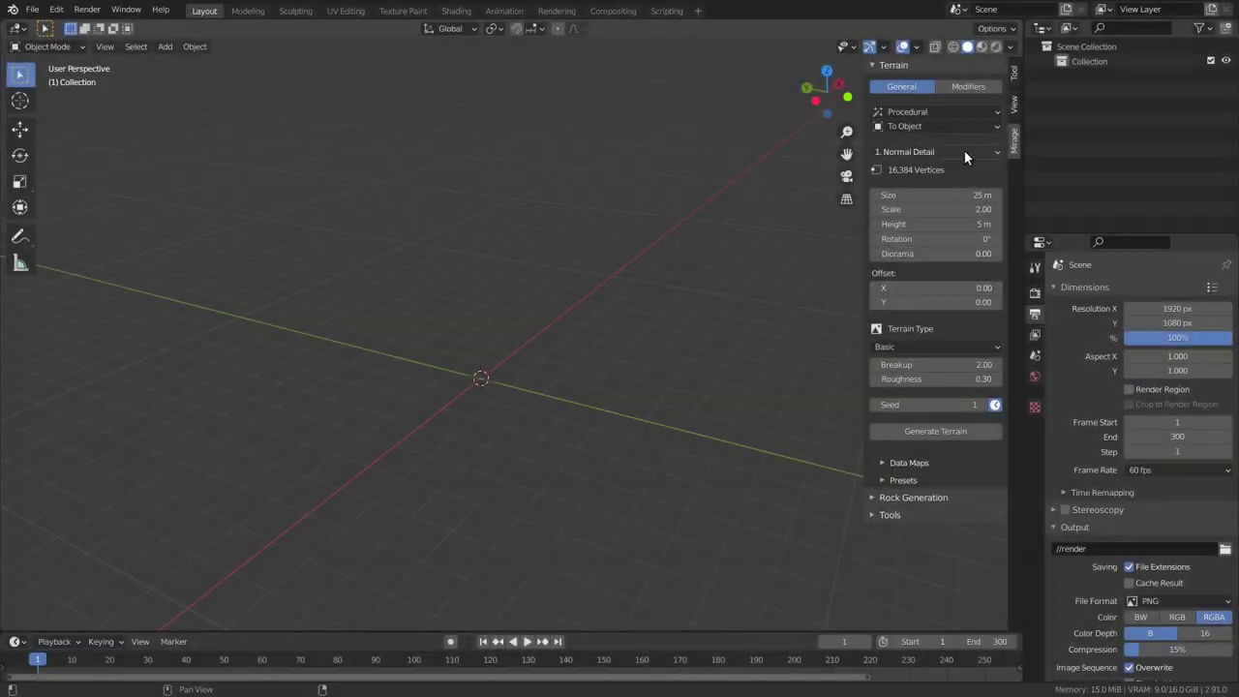
Generate a procedural terrain from the Tropical Island preset.
click(959, 112)
click(959, 145)
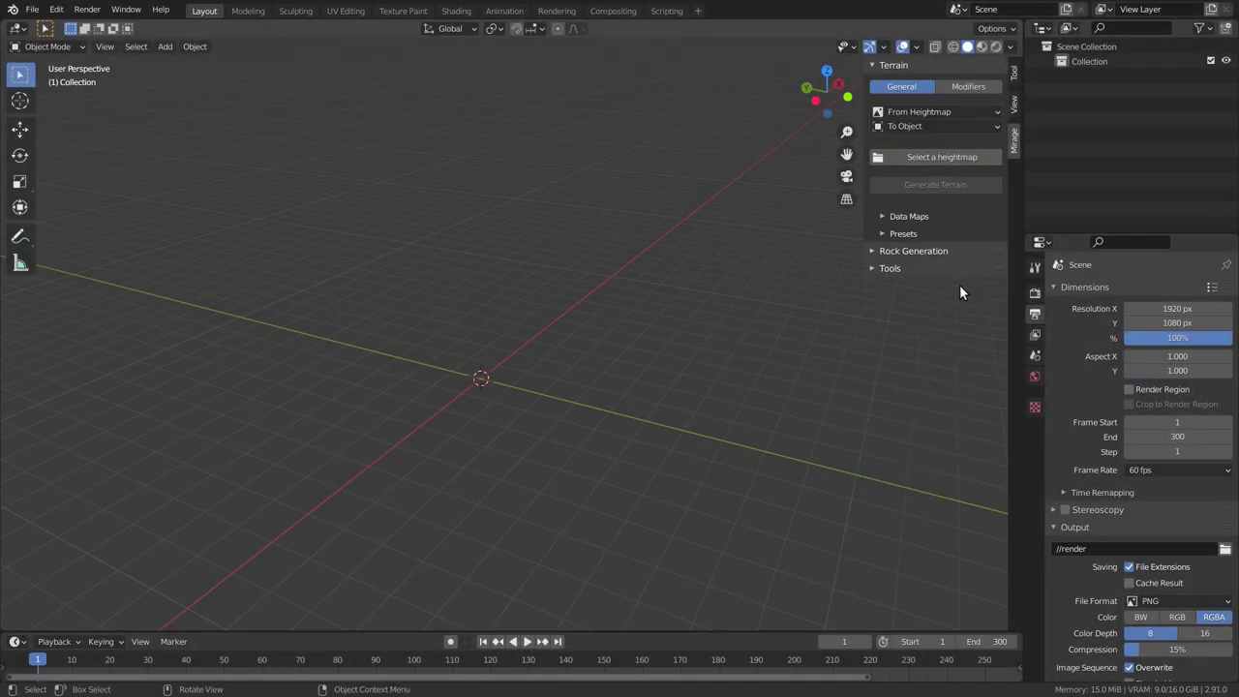
click(966, 112)
click(960, 129)
click(904, 480)
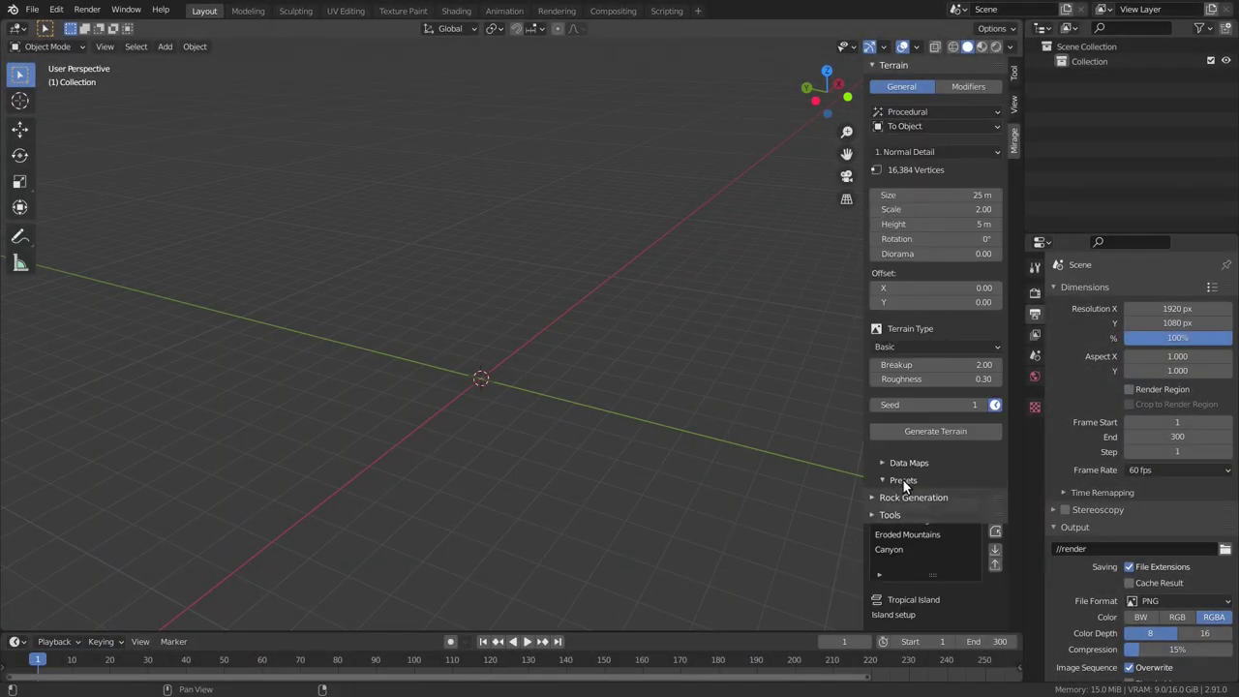
scroll(925, 566, down, 2)
click(919, 588)
click(930, 438)
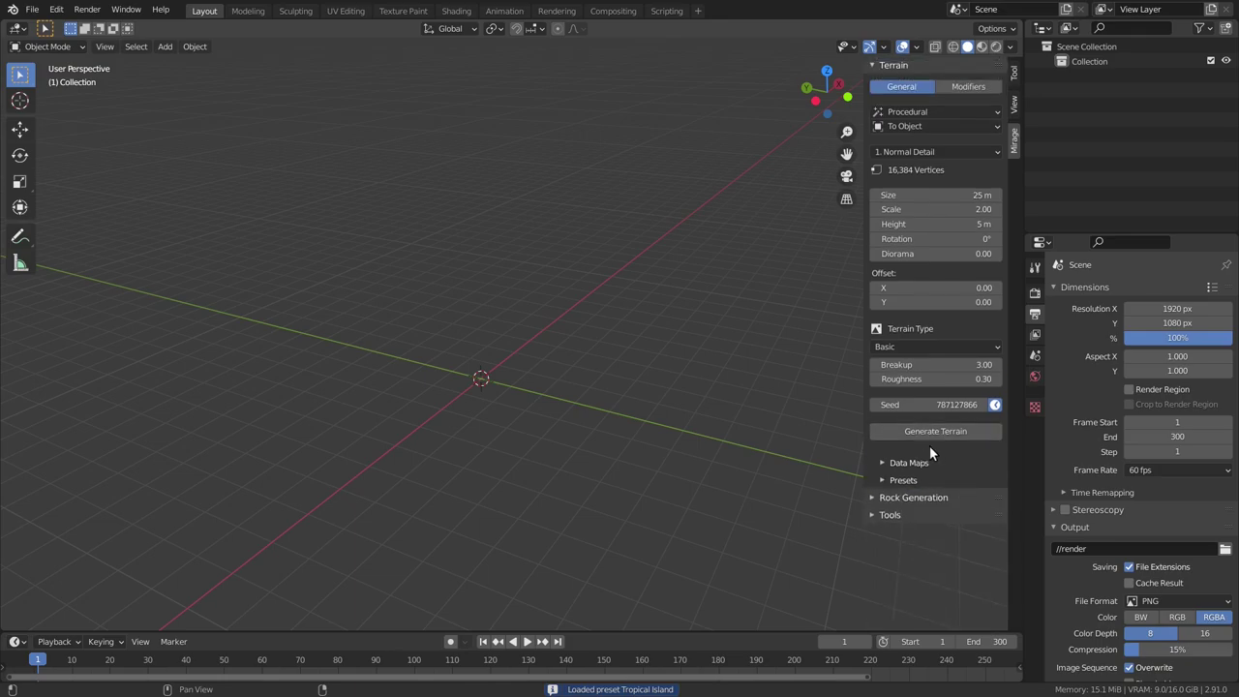
click(936, 430)
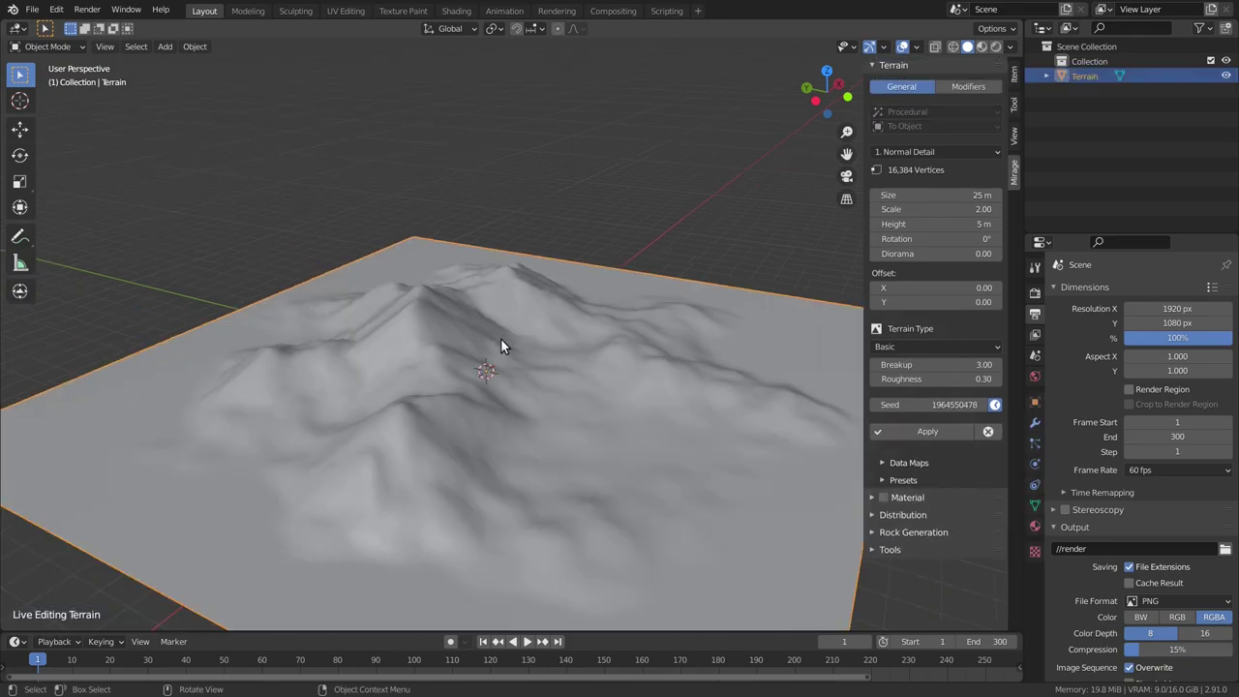
middle_drag(644, 313, 655, 313)
Set the Island modifier's seed to 2.
click(953, 87)
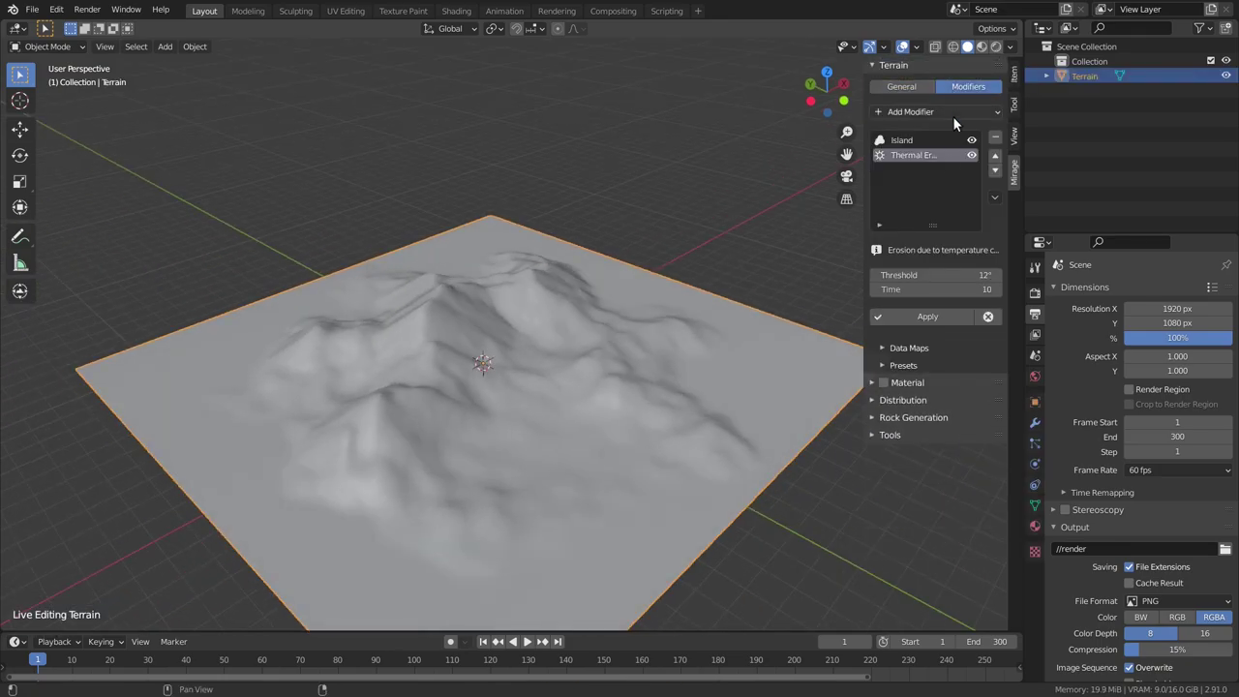
click(905, 141)
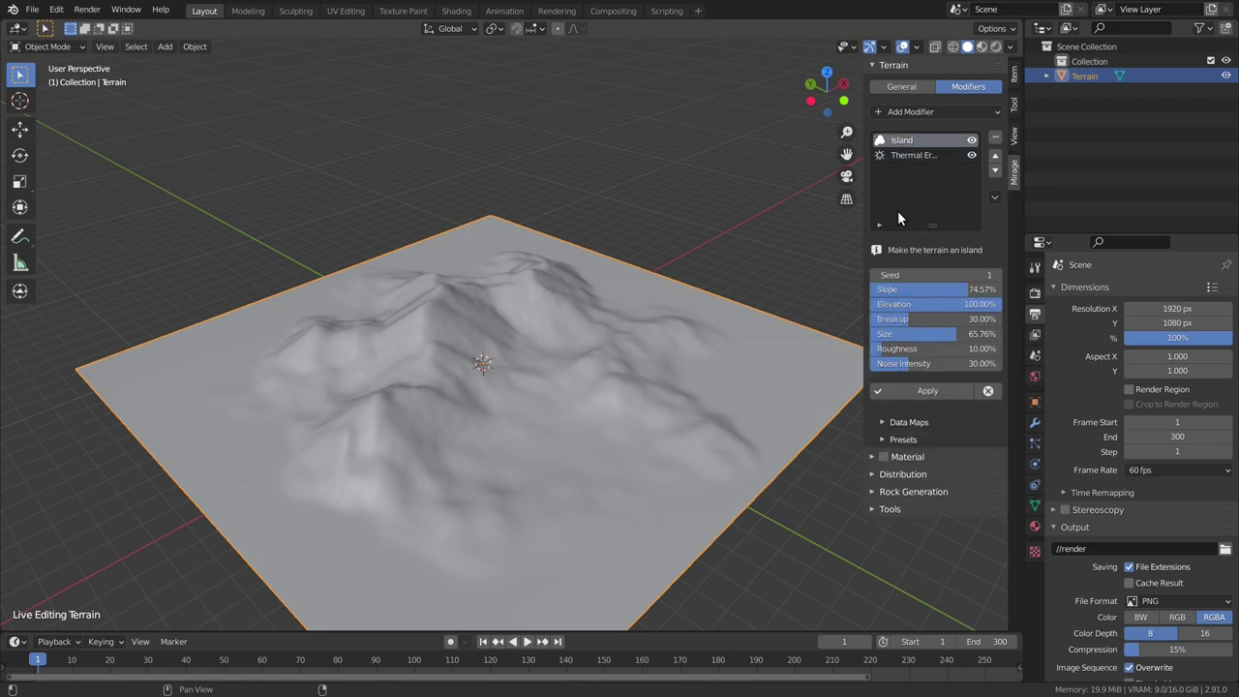
click(999, 275)
middle_drag(740, 308, 771, 376)
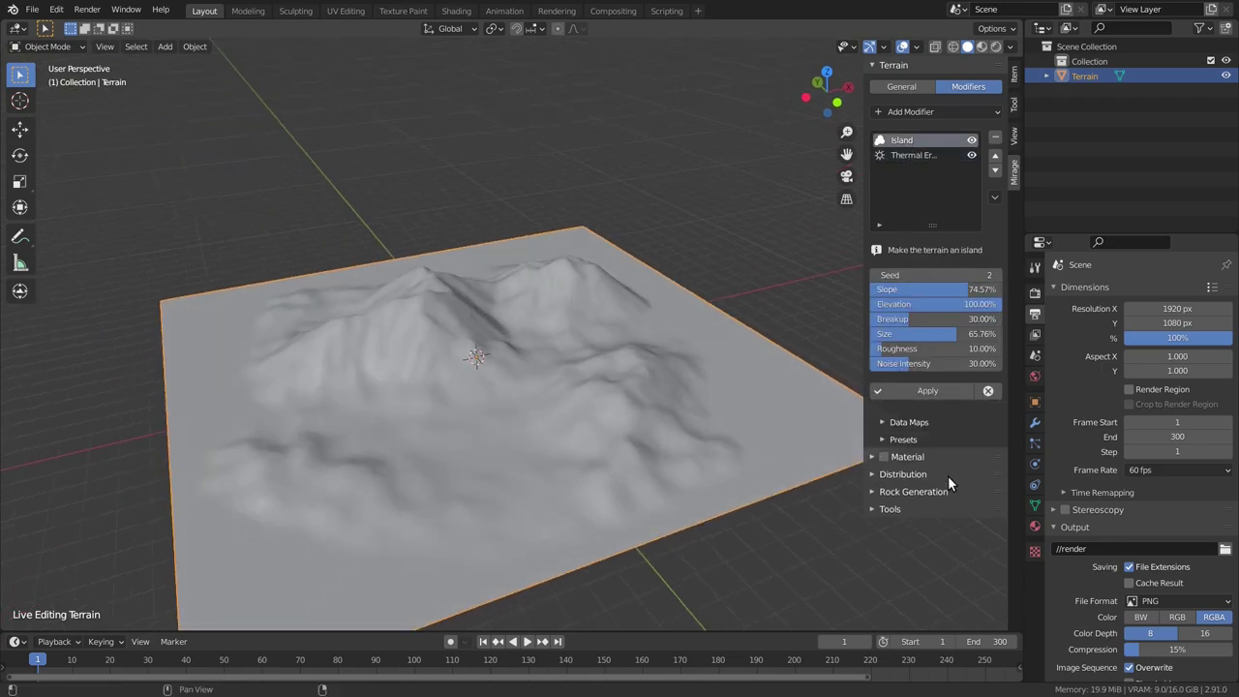
Generate a Height vertex group from the Data Maps and view it in Weight Paint mode.
click(910, 422)
click(894, 480)
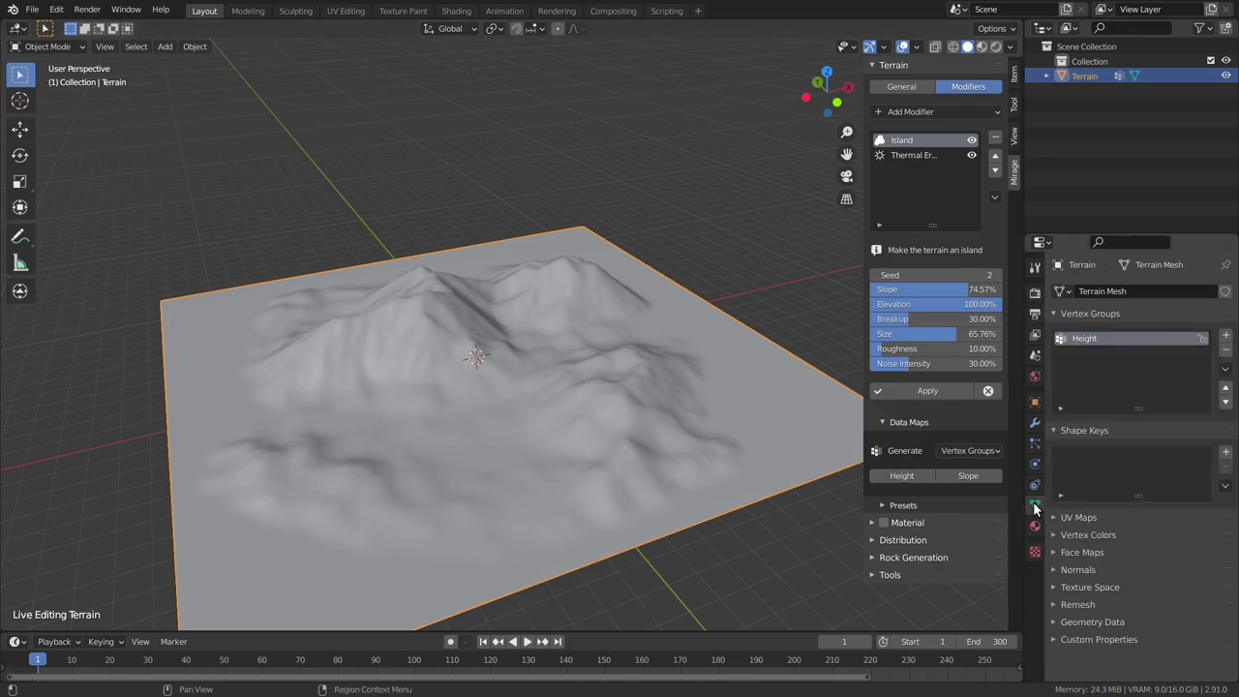
click(46, 47)
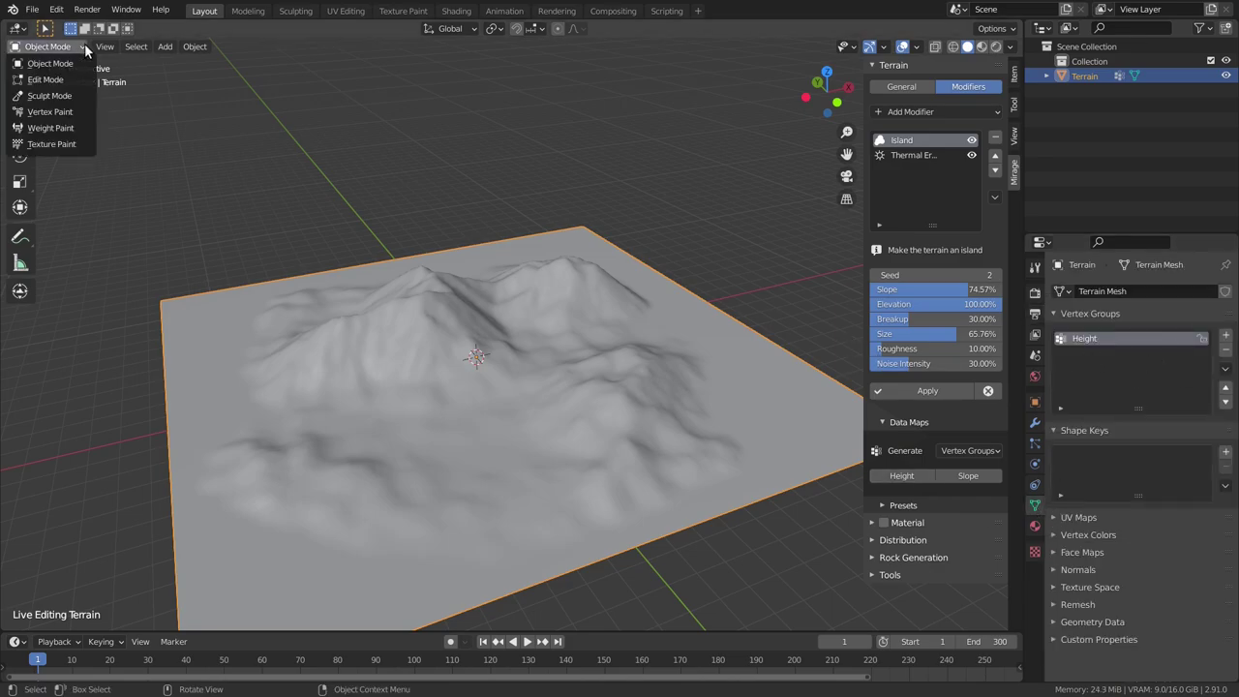
click(53, 133)
mouse_move(816, 401)
middle_down()
mouse_move(659, 405)
mouse_move(759, 415)
middle_up()
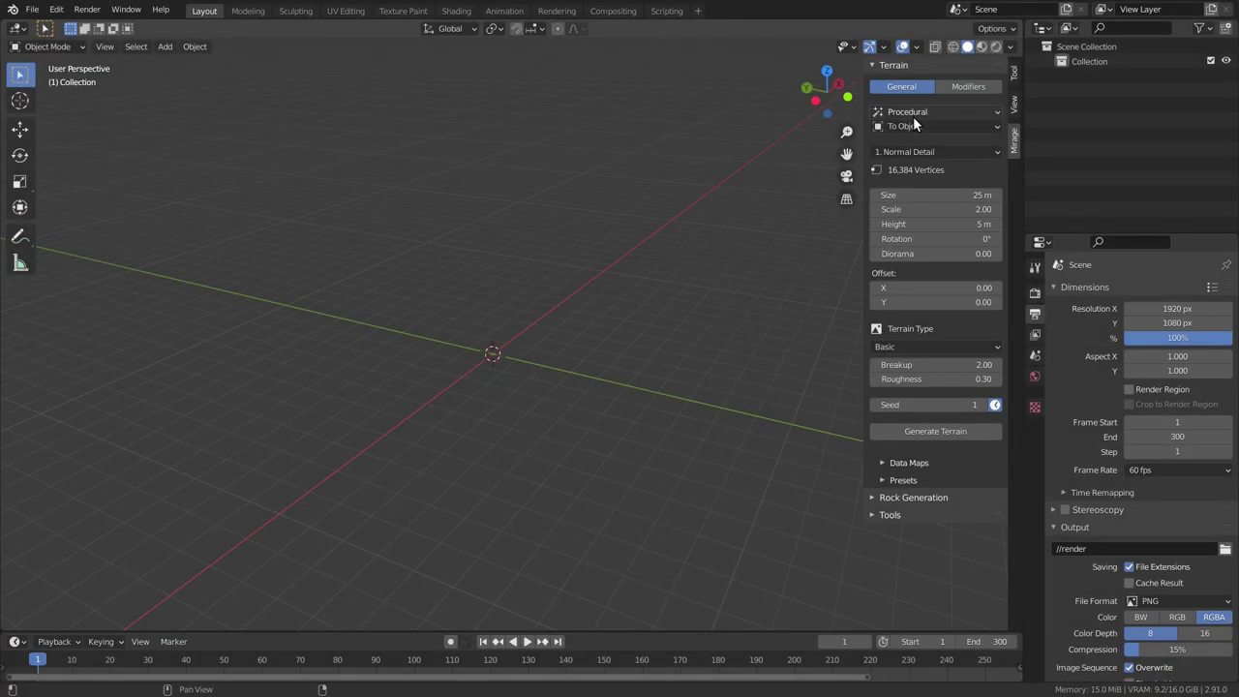
Generate a terrain from the NZ_scaled.png heightmap.
click(913, 114)
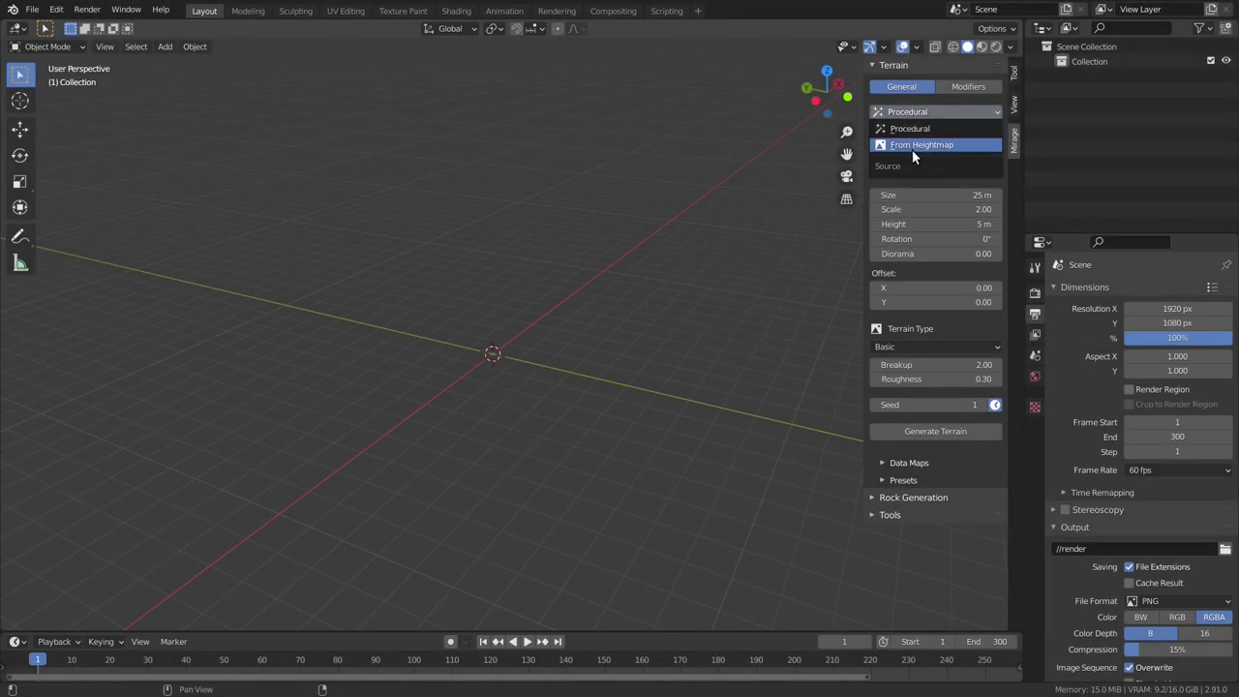
click(912, 149)
click(912, 156)
click(526, 238)
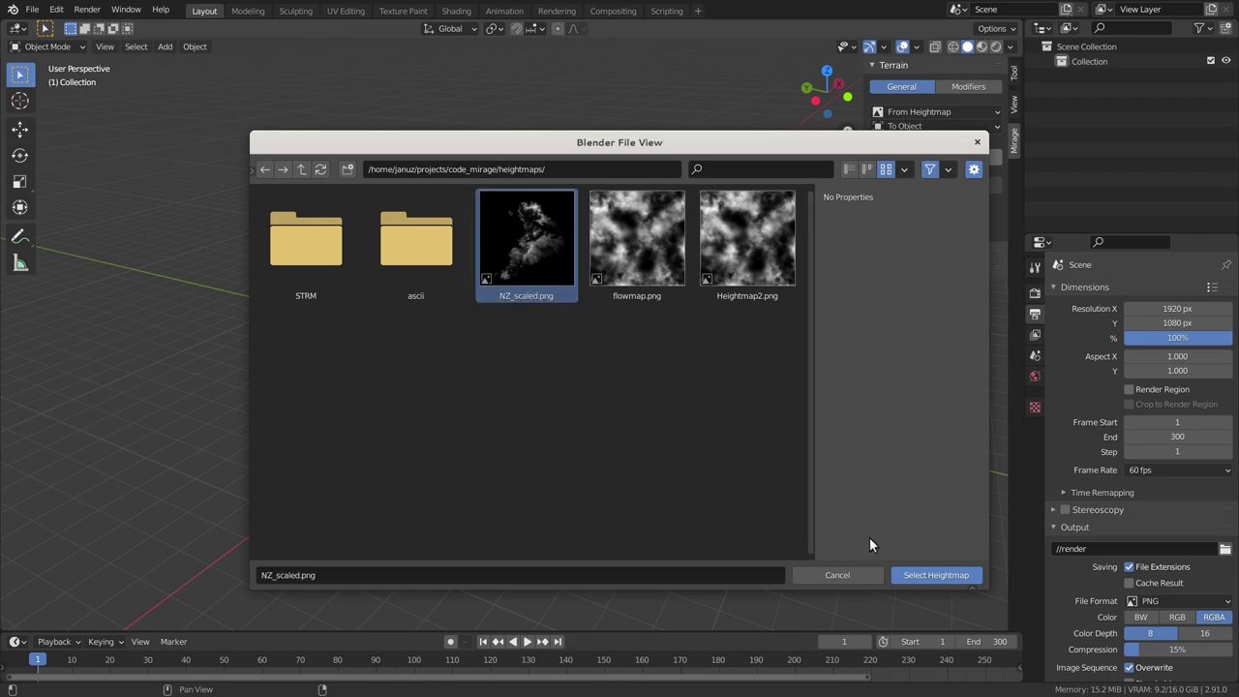
click(910, 573)
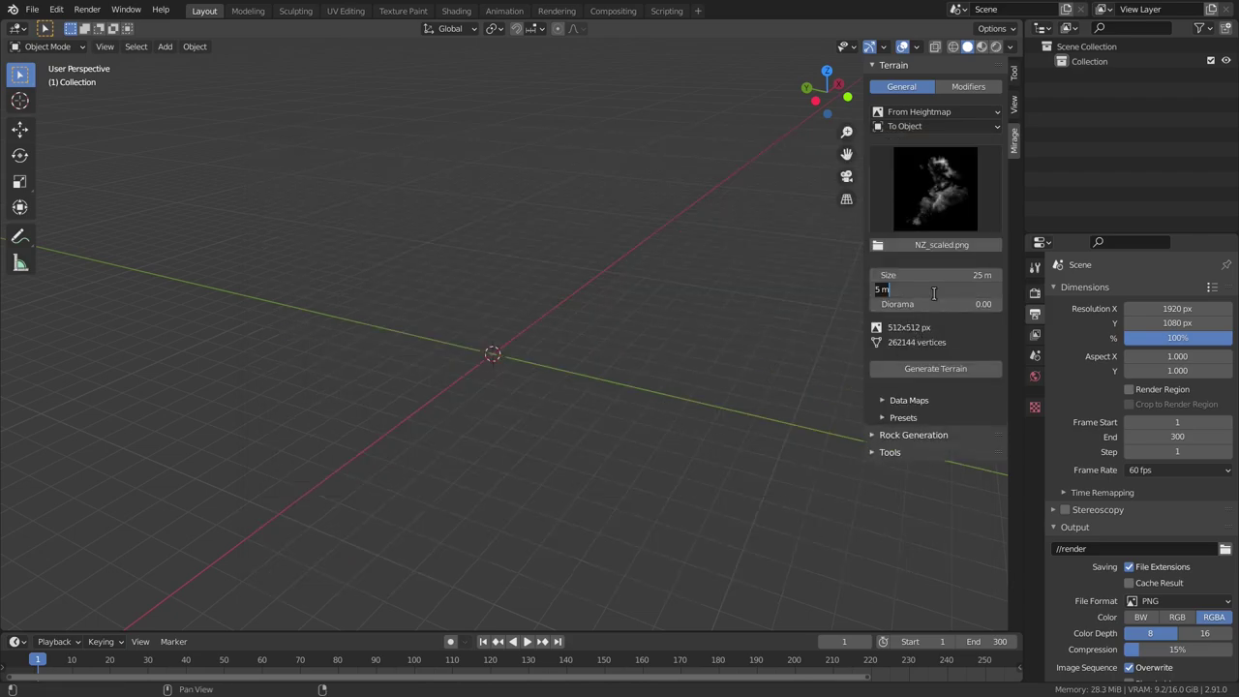
text(2)
click(935, 368)
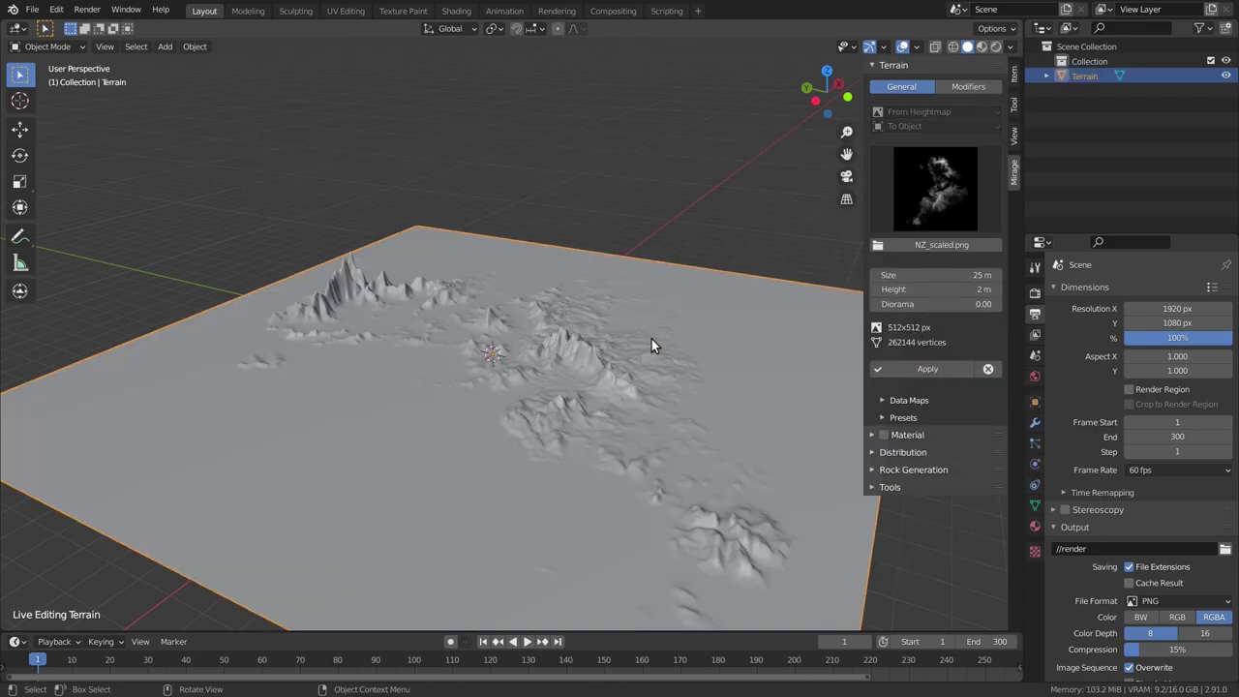
mouse_move(754, 315)
middle_down()
mouse_move(619, 449)
mouse_move(569, 310)
mouse_move(642, 298)
mouse_move(639, 334)
mouse_move(653, 357)
middle_up()
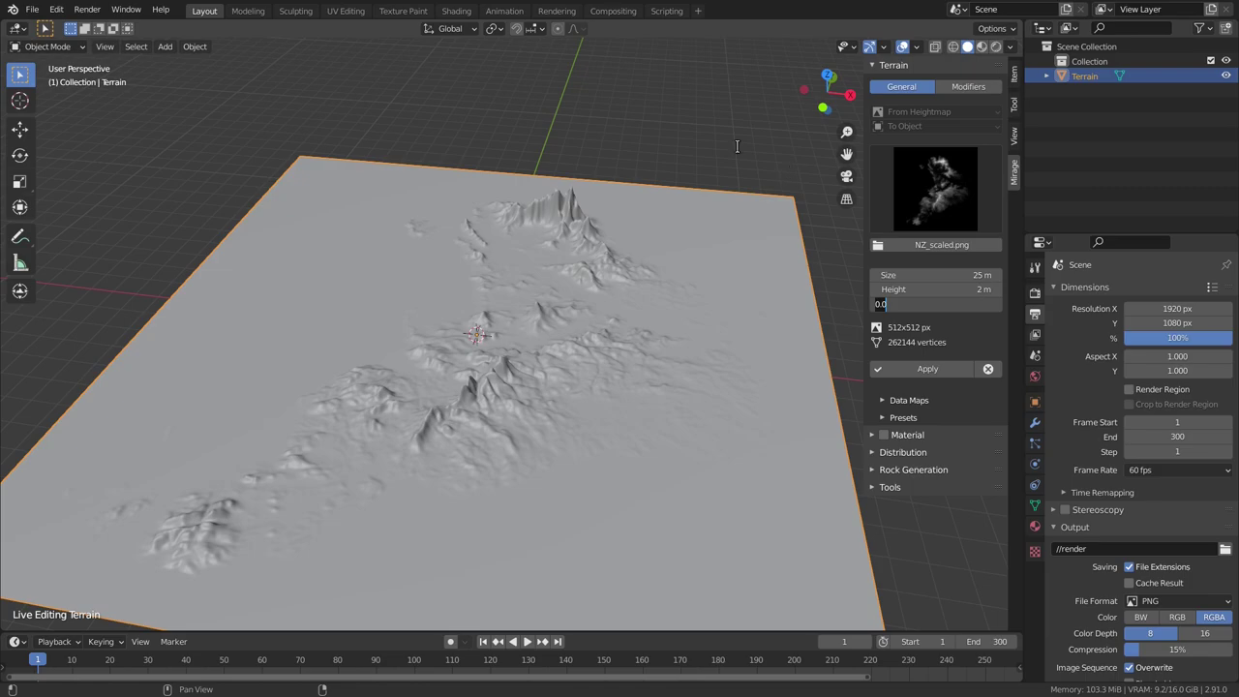
Set Diorama to 1 to turn the terrain into a 2 m diorama block.
text(1)
key(Return)
scroll(635, 470, down, 3)
mouse_move(635, 463)
middle_down()
mouse_move(633, 394)
mouse_move(677, 418)
mouse_move(548, 567)
mouse_move(126, 502)
mouse_move(466, 395)
mouse_move(476, 425)
middle_up()
click(677, 418)
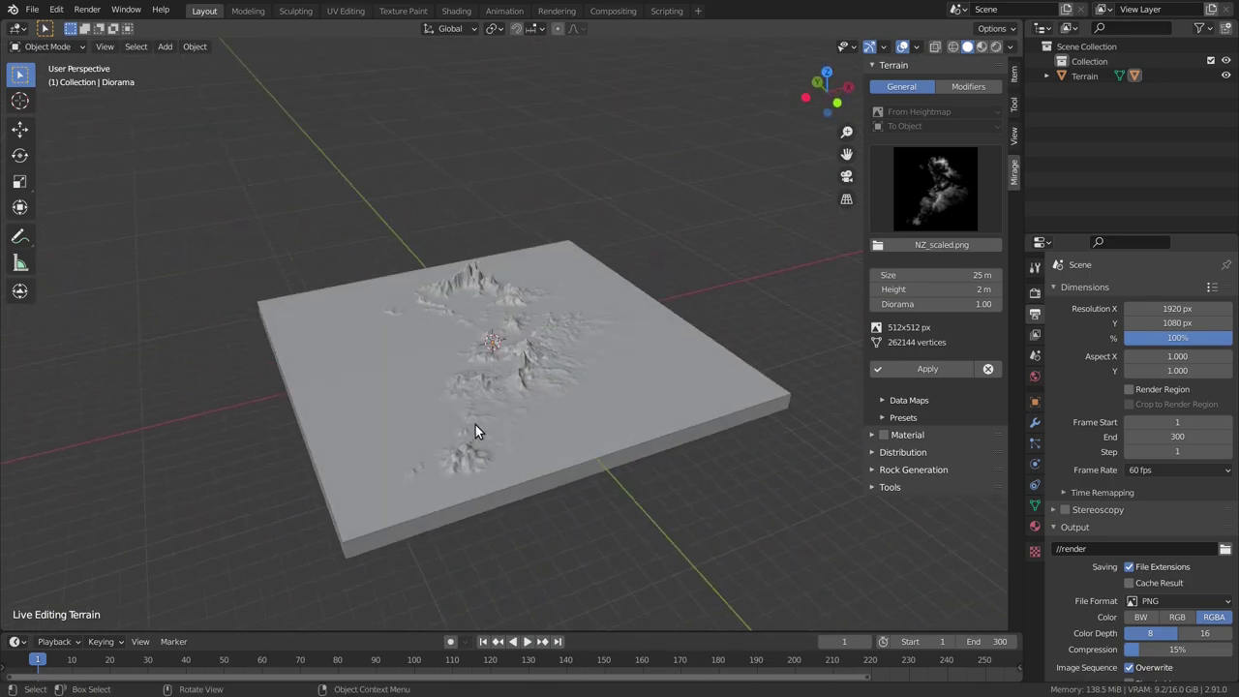
Add an Invert modifier to the terrain.
click(967, 87)
click(931, 120)
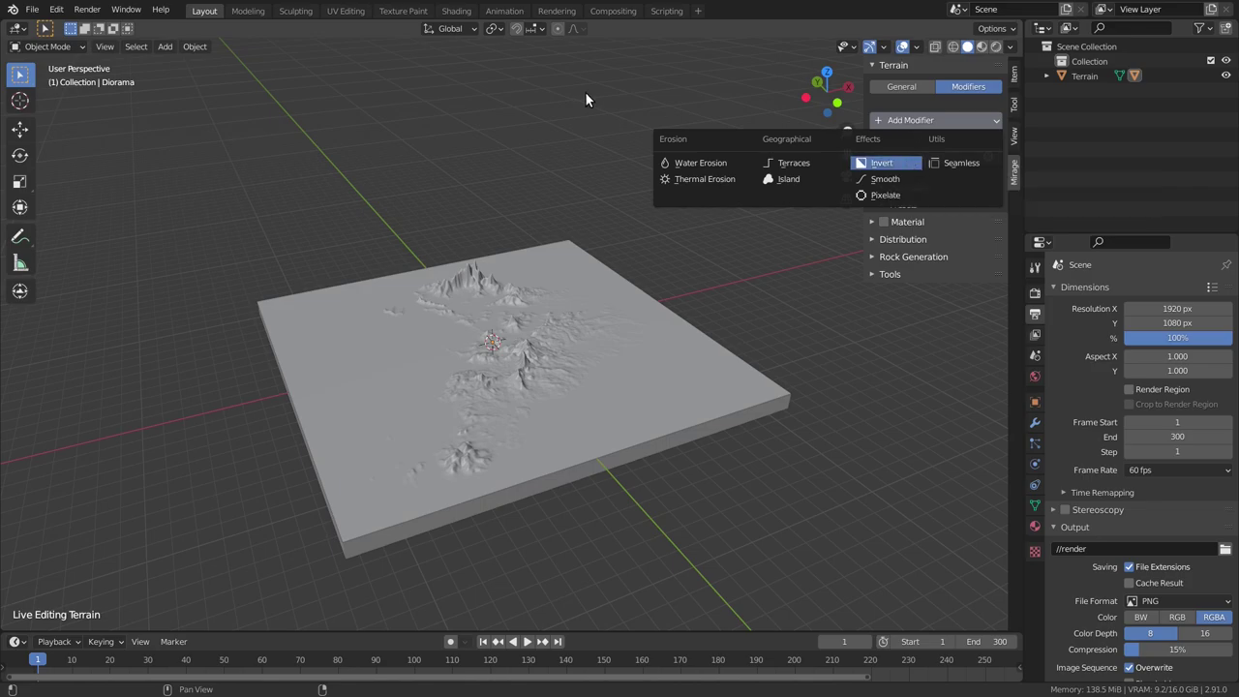
key(Return)
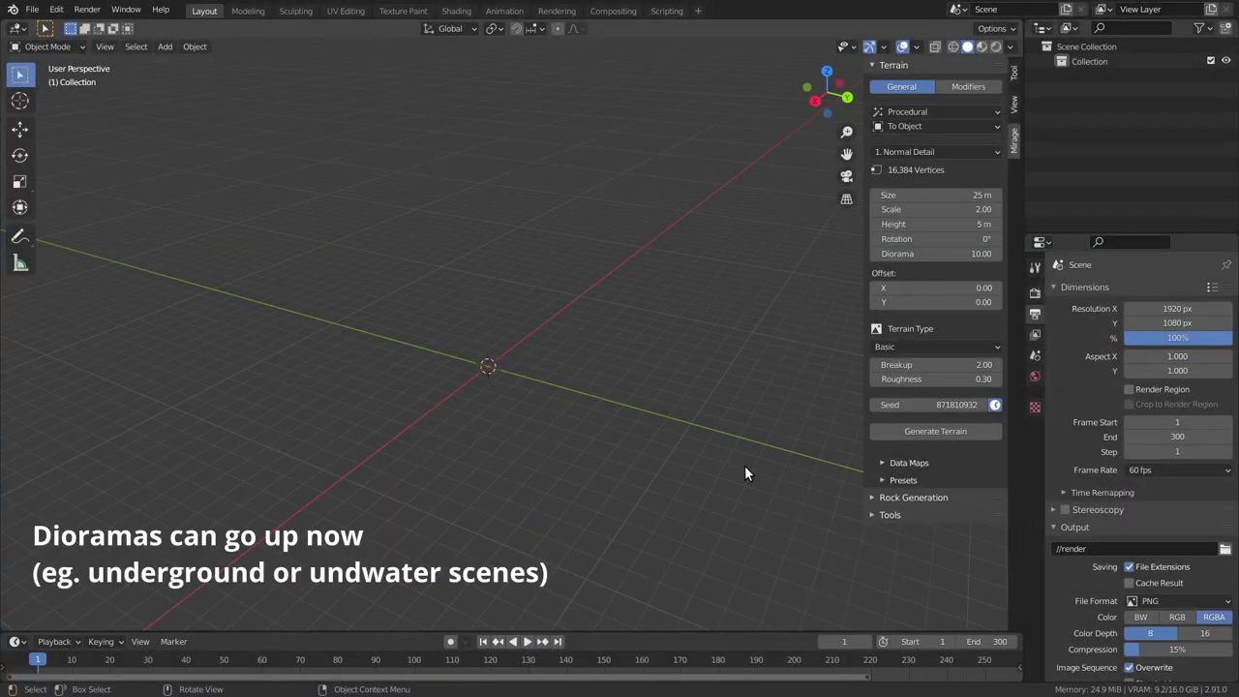
Generate a new terrain and set Diorama to -20 so the block rises upward.
click(907, 435)
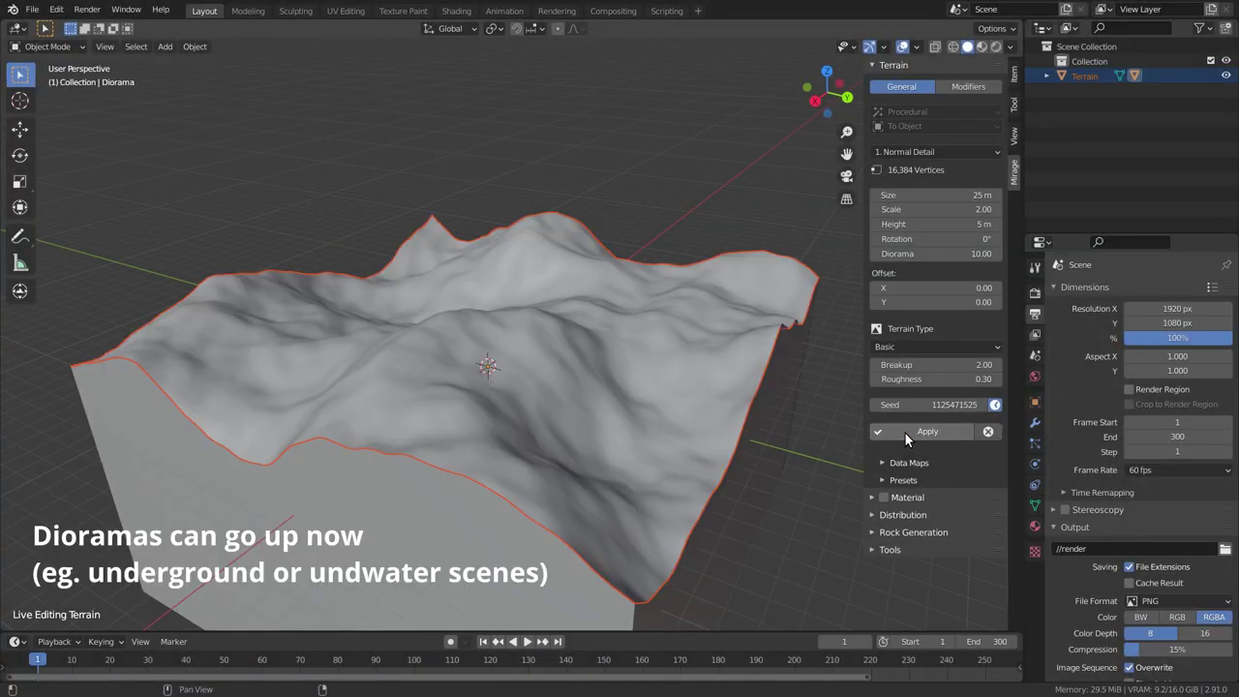
scroll(768, 272, down, 2)
scroll(752, 277, down, 3)
double_click(934, 253)
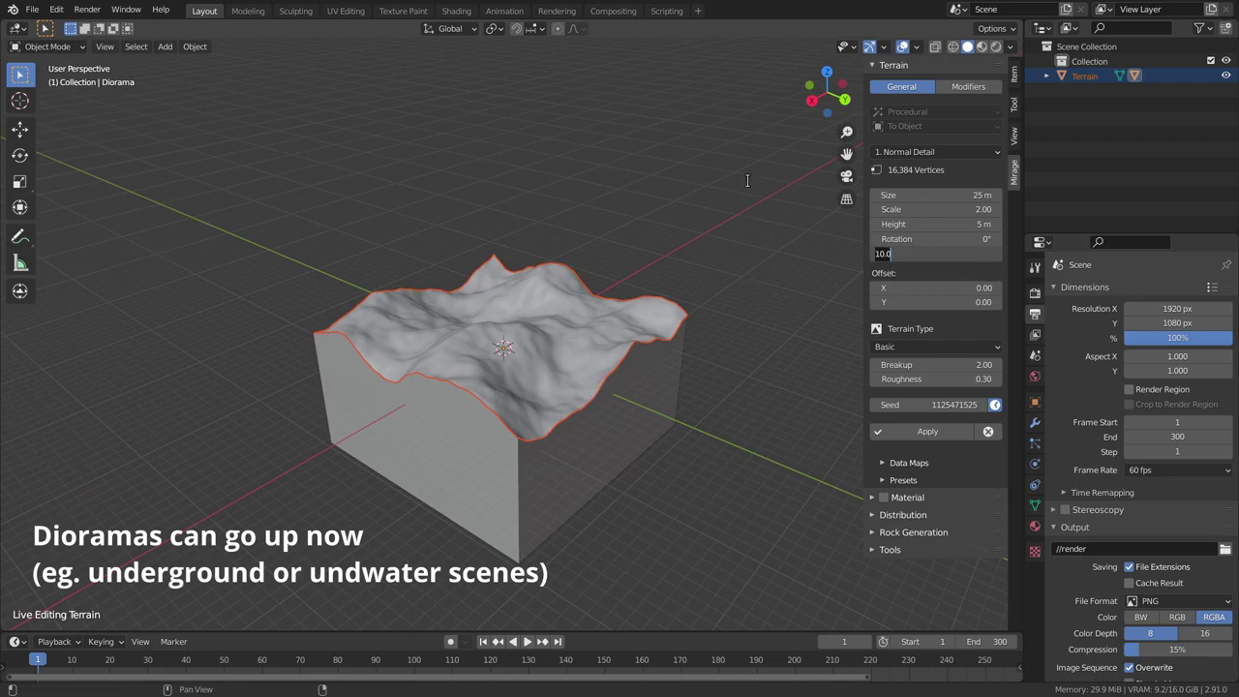
text(-20)
key(Return)
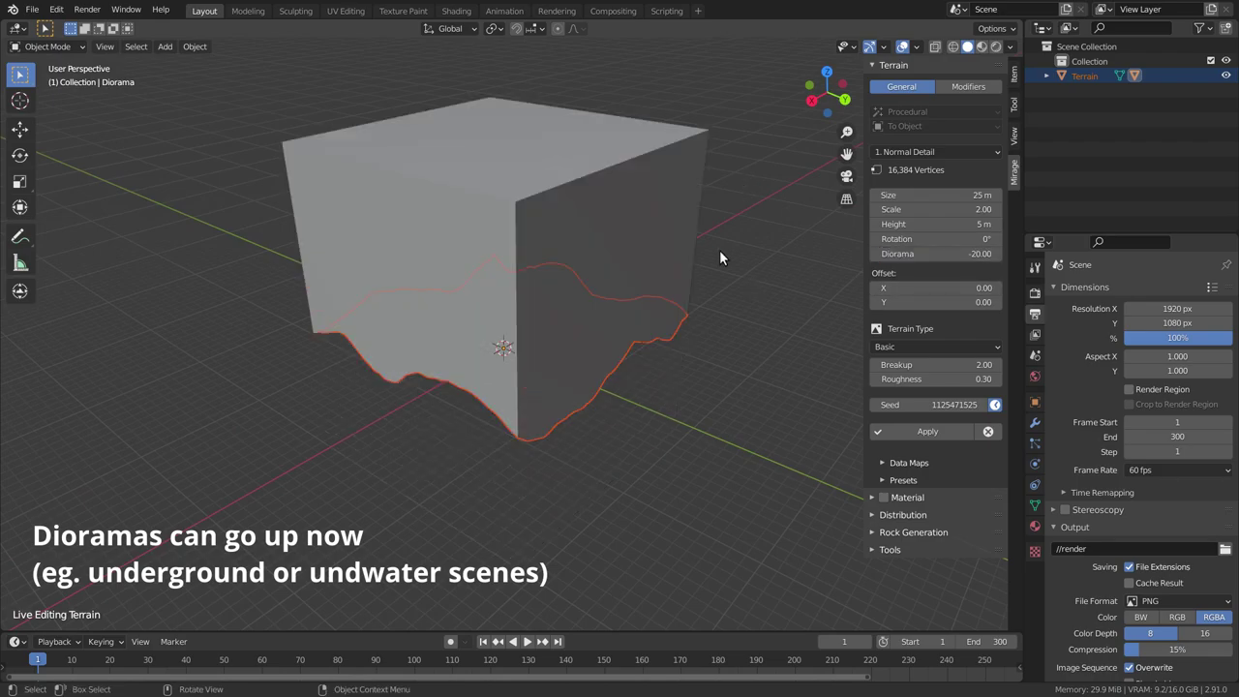
middle_drag(720, 250, 569, 259)
Switch the viewport to wireframe shading and view the block from the front.
key(z)
click(408, 252)
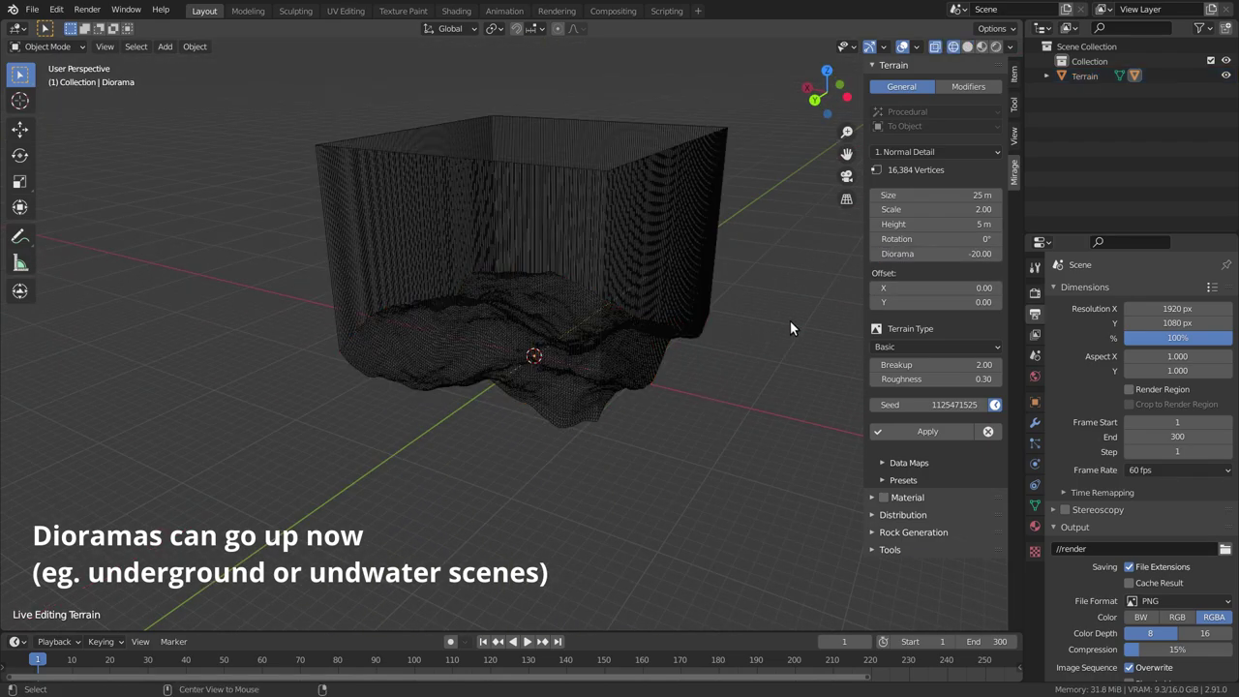
mouse_move(790, 320)
middle_down()
mouse_move(635, 331)
mouse_move(635, 391)
middle_up()
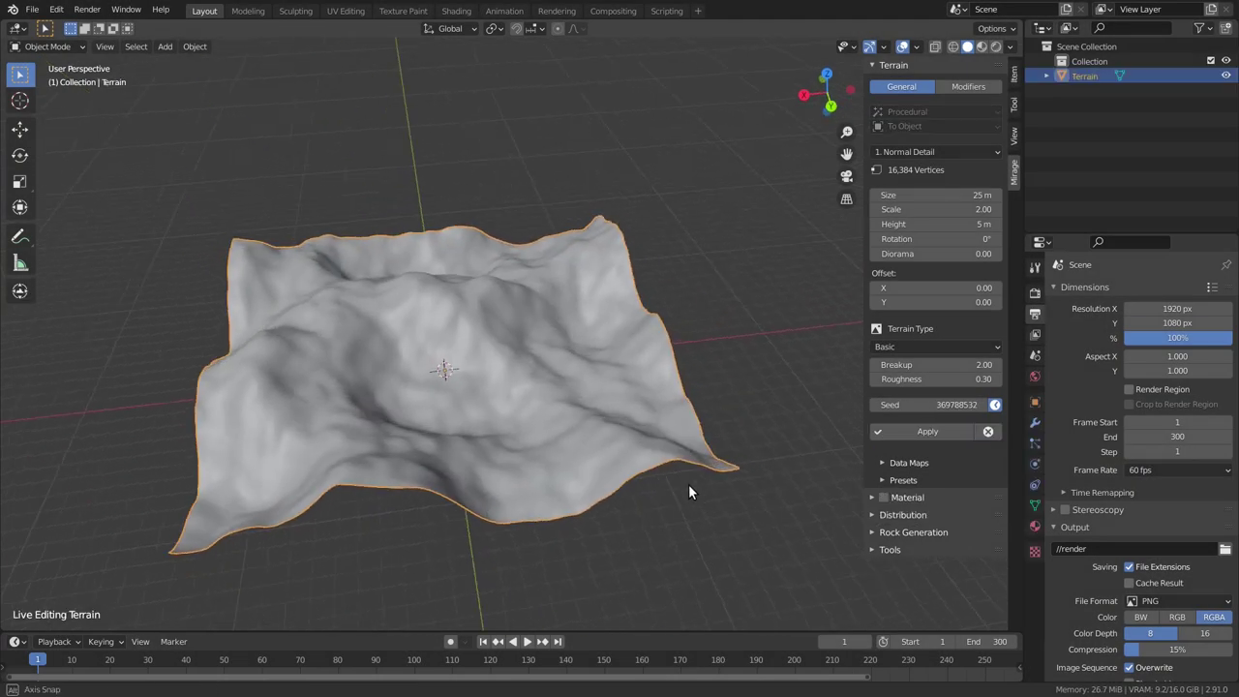
Set the terrain's Roughness to 0.00 and Breakup to 5.00.
mouse_move(688, 489)
middle_down()
mouse_move(608, 449)
mouse_move(661, 510)
middle_up()
mouse_move(970, 380)
mouse_down()
mouse_move(817, 387)
mouse_move(927, 388)
mouse_up()
mouse_move(794, 436)
middle_down()
mouse_move(655, 468)
mouse_move(790, 444)
middle_up()
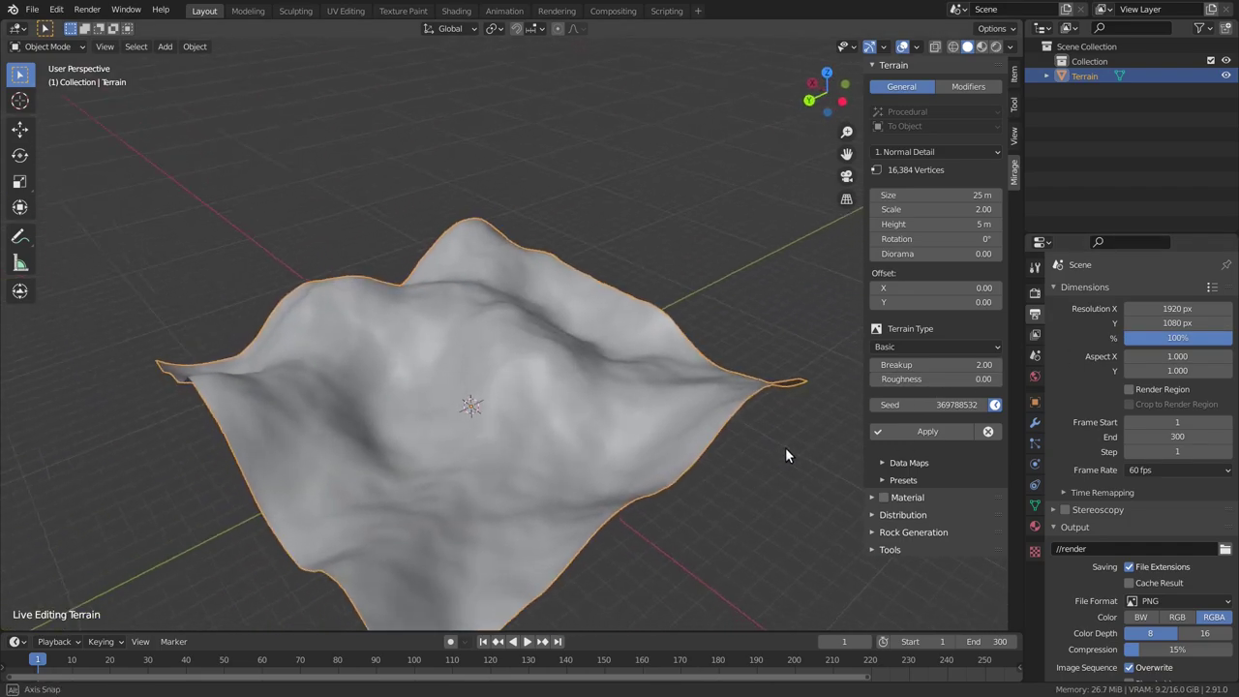
drag(942, 362, 910, 364)
middle_drag(542, 319, 613, 322)
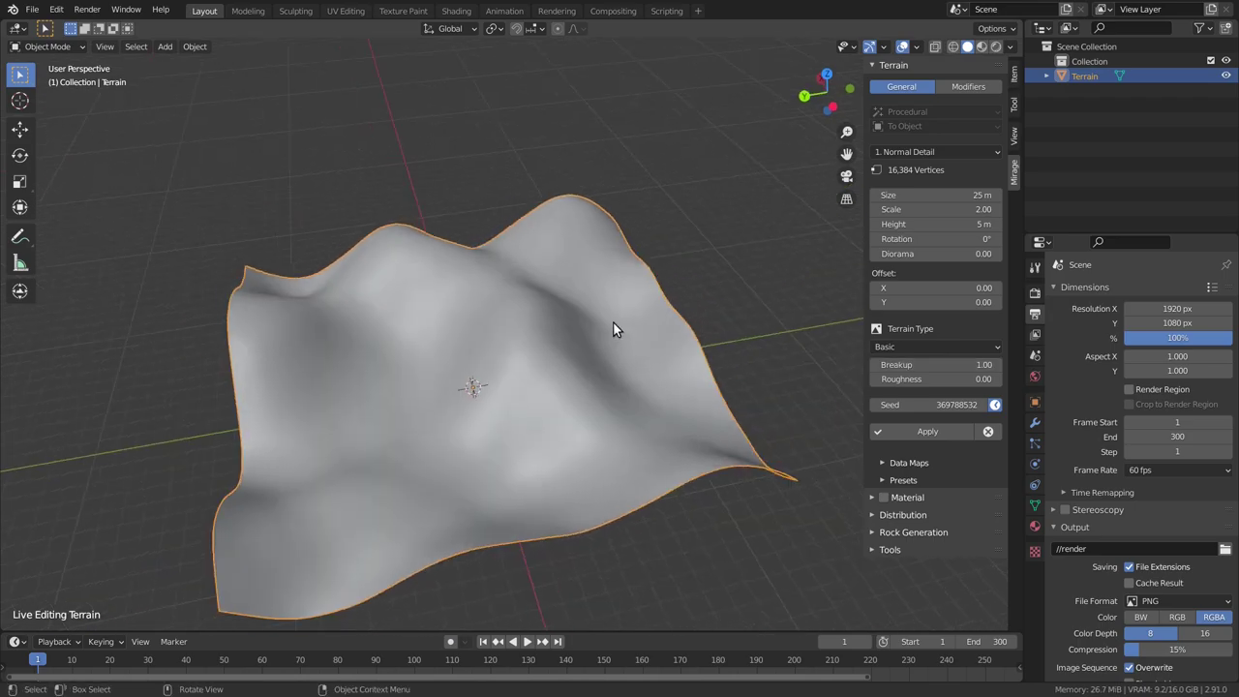
click(936, 370)
text(5)
key(Return)
mouse_move(687, 413)
middle_down()
mouse_move(754, 378)
mouse_move(630, 400)
mouse_move(788, 390)
middle_up()
Add a Thermal Erosion modifier with a 5° threshold.
click(968, 86)
click(937, 118)
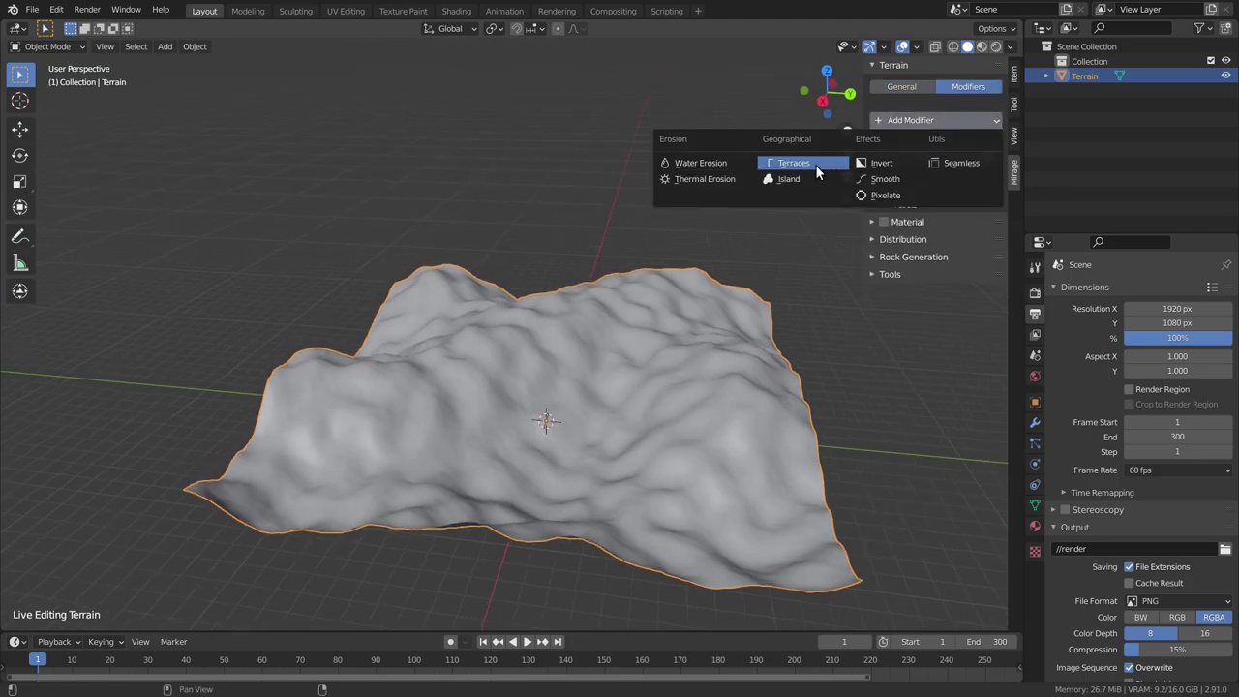
click(706, 186)
double_click(959, 277)
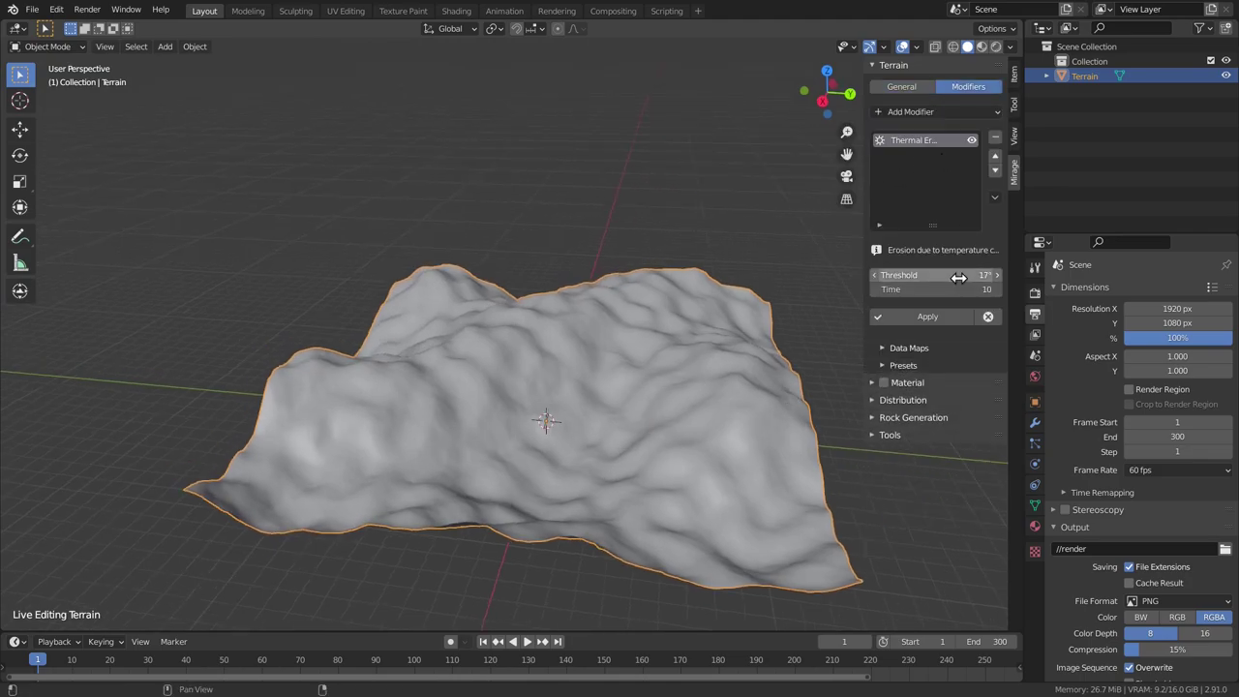
text(5)
key(Return)
middle_drag(546, 227, 562, 193)
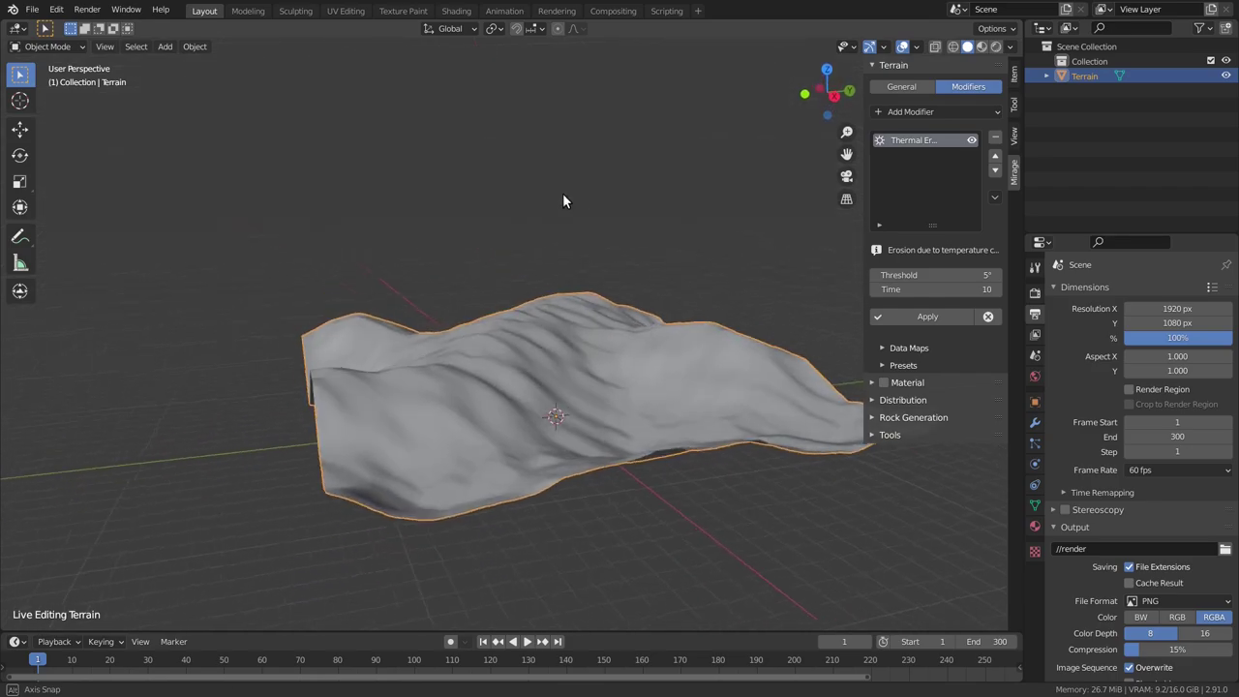
scroll(667, 297, up, 5)
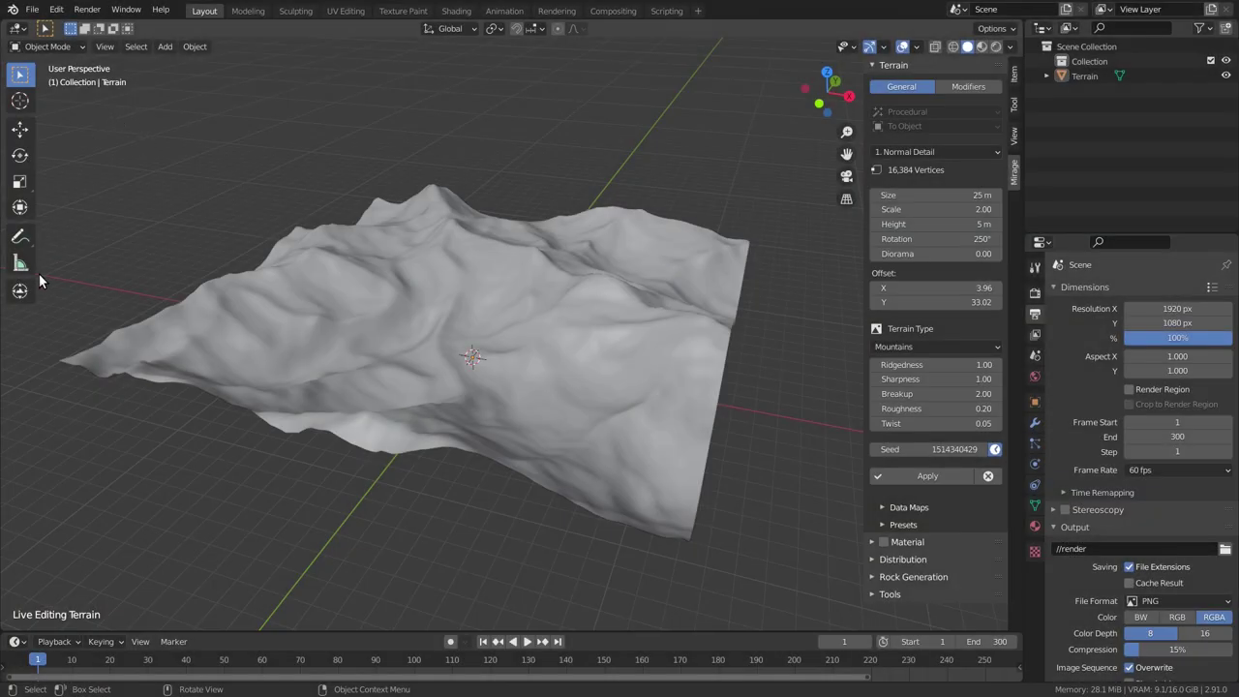
With the Mirage move/rotate tool, rotate the terrain relief from 250° to 66°.
click(19, 288)
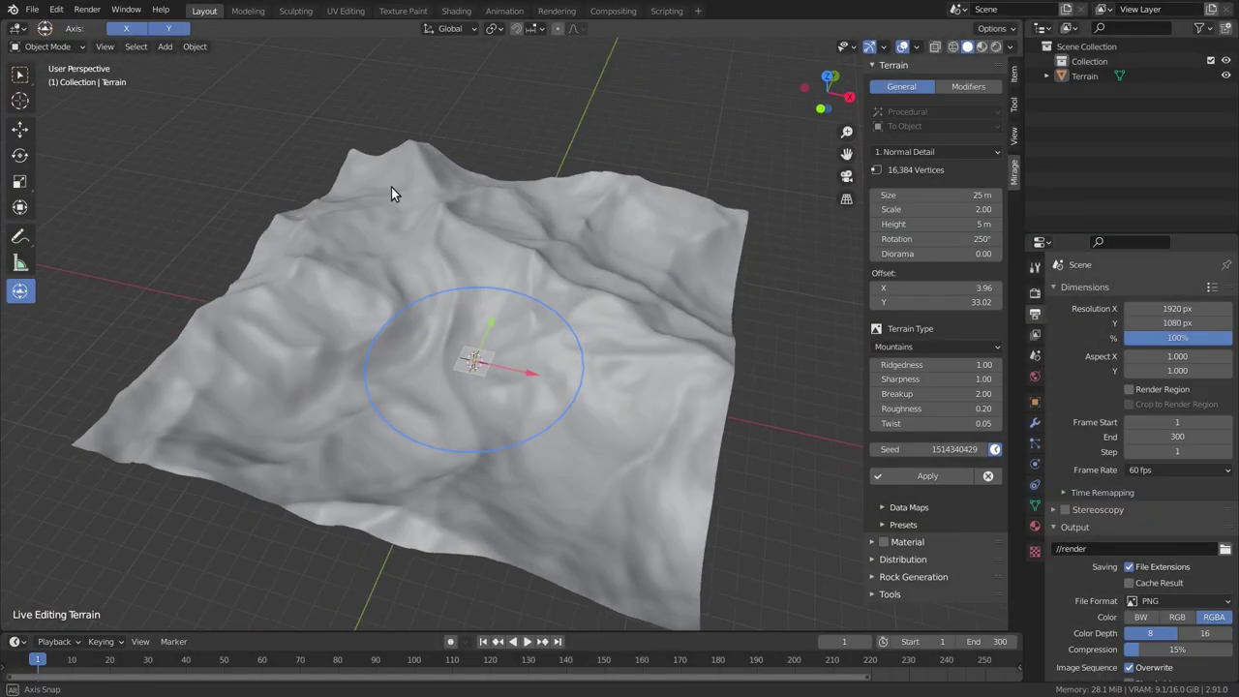
middle_drag(391, 187, 534, 281)
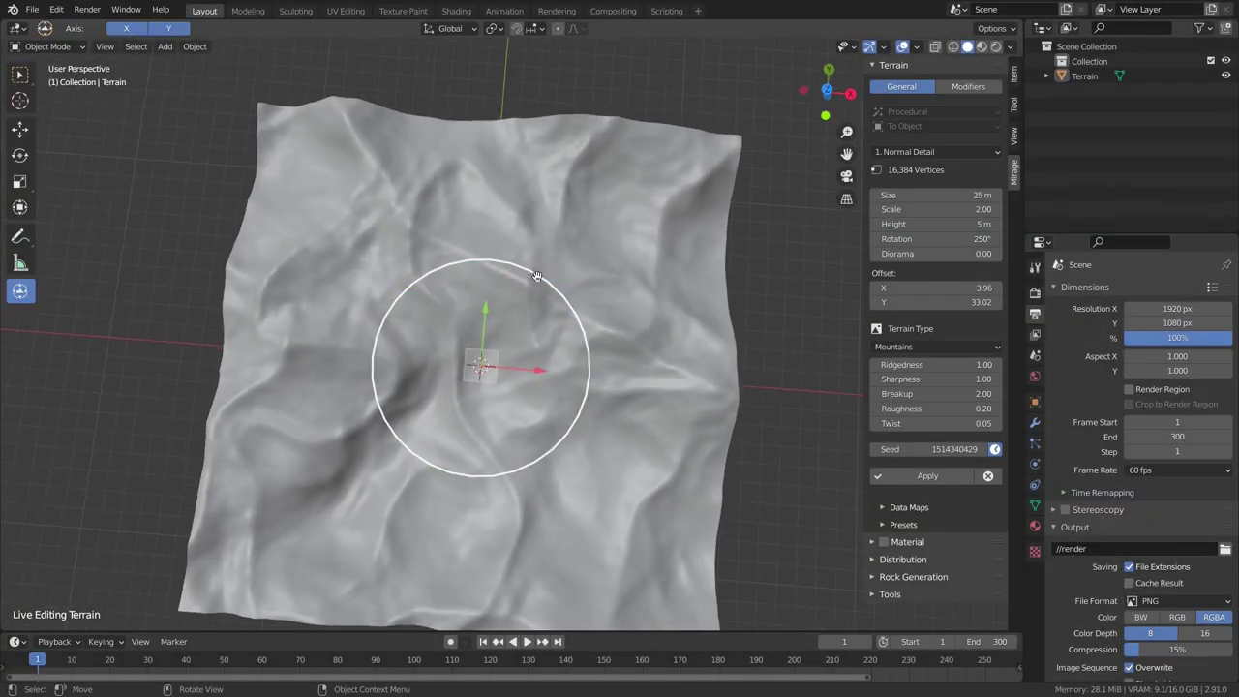
mouse_move(531, 277)
mouse_down()
mouse_move(574, 309)
mouse_move(597, 362)
mouse_move(599, 402)
mouse_move(575, 470)
mouse_move(469, 504)
mouse_move(382, 482)
mouse_move(361, 418)
mouse_up()
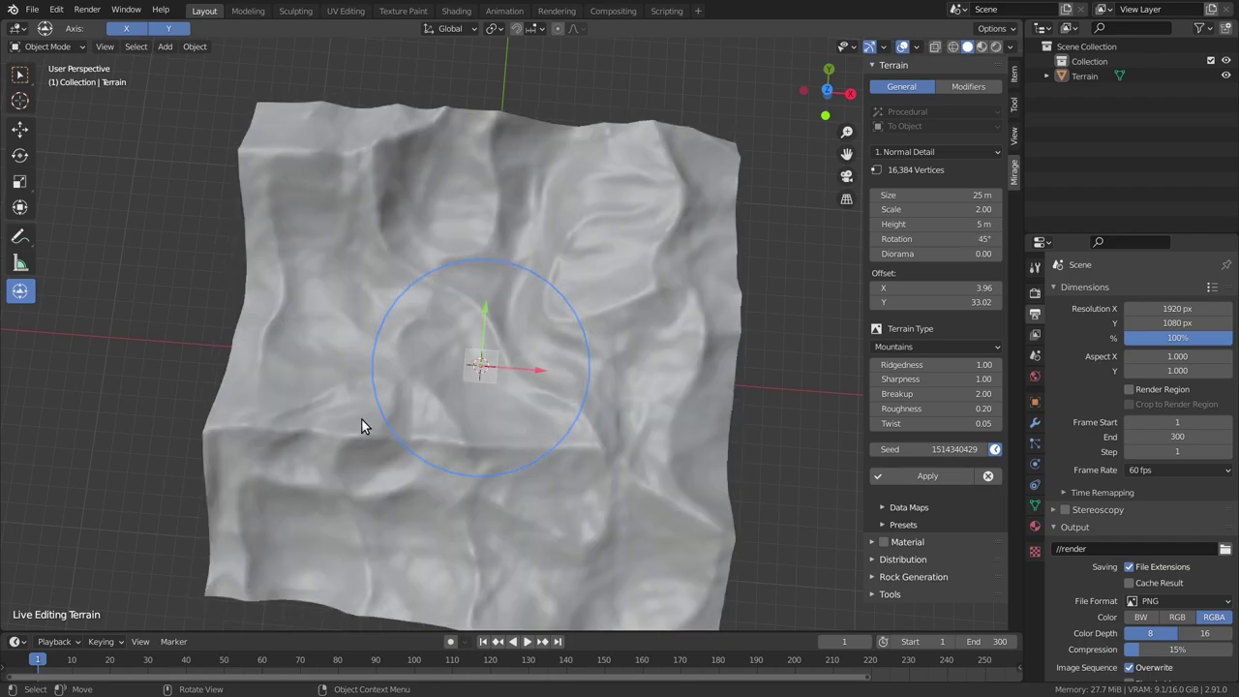
mouse_move(434, 368)
mouse_down()
mouse_move(476, 356)
mouse_move(474, 388)
mouse_move(359, 495)
mouse_move(532, 549)
mouse_move(576, 550)
mouse_move(622, 501)
mouse_move(645, 448)
mouse_move(638, 394)
mouse_up()
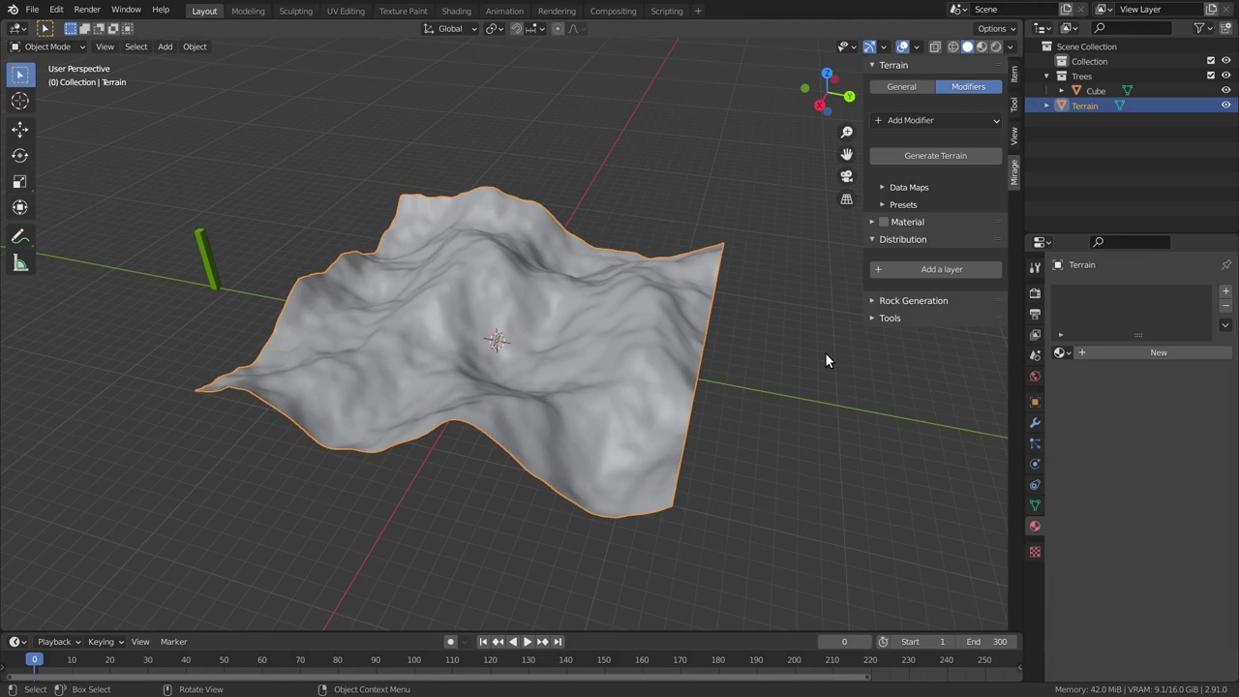
Add a distribution layer scattering the Trees object group across the terrain.
click(881, 271)
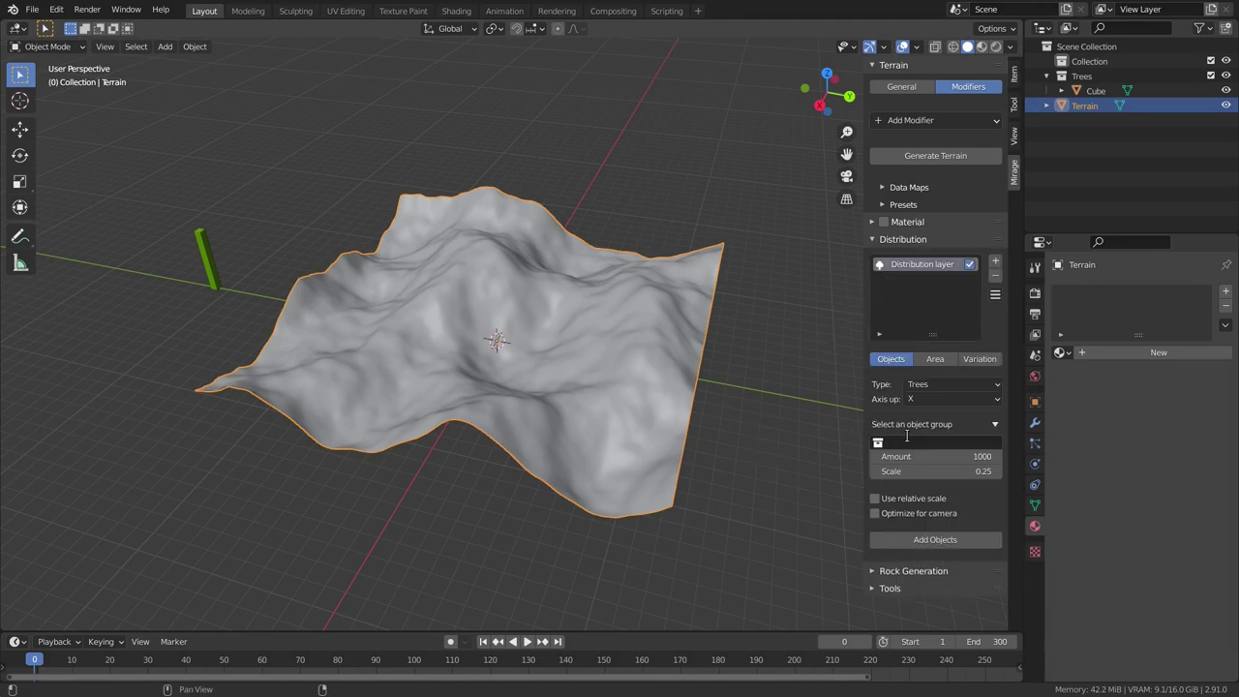
click(907, 441)
click(901, 477)
click(890, 521)
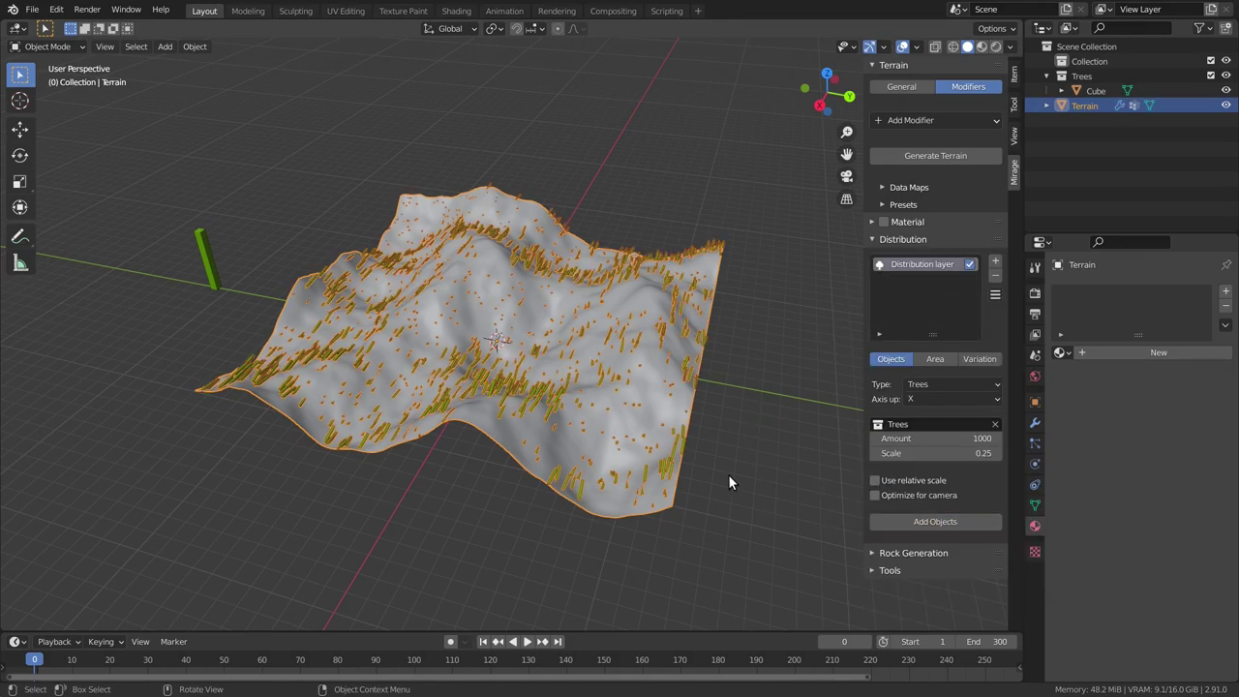
mouse_move(728, 474)
middle_down()
mouse_move(611, 487)
mouse_move(633, 494)
mouse_move(515, 433)
mouse_move(613, 415)
middle_up()
Set the trees' up axis to Z and rescatter them upright, then show the Area limits.
key(alt+a)
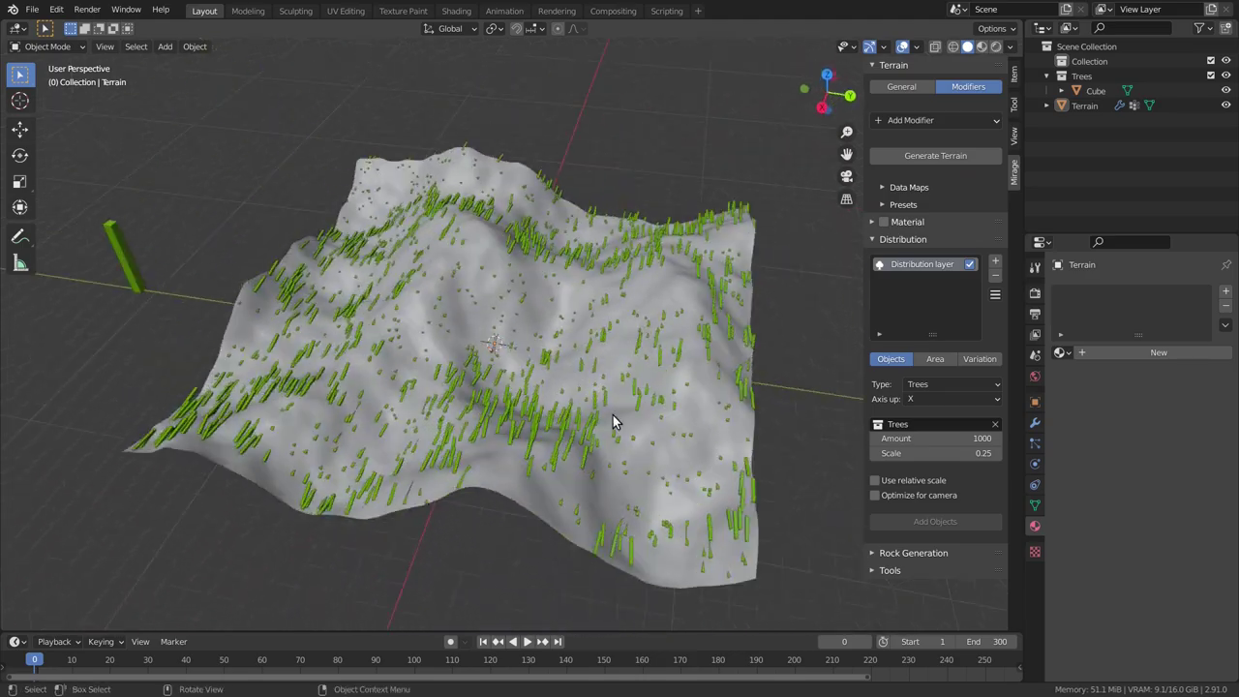
scroll(613, 415, up, 2)
click(725, 439)
click(919, 399)
click(922, 438)
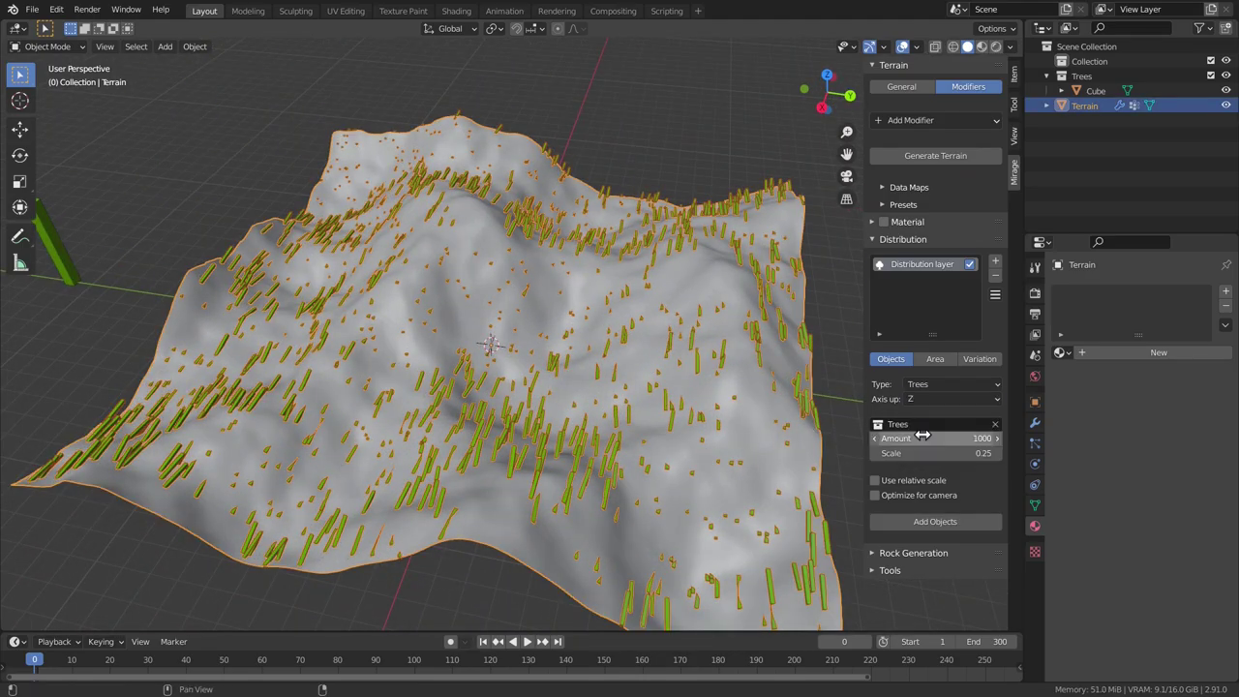
click(935, 522)
mouse_move(696, 467)
middle_down()
mouse_move(735, 454)
mouse_move(687, 464)
mouse_move(719, 471)
mouse_move(717, 436)
middle_up()
click(935, 360)
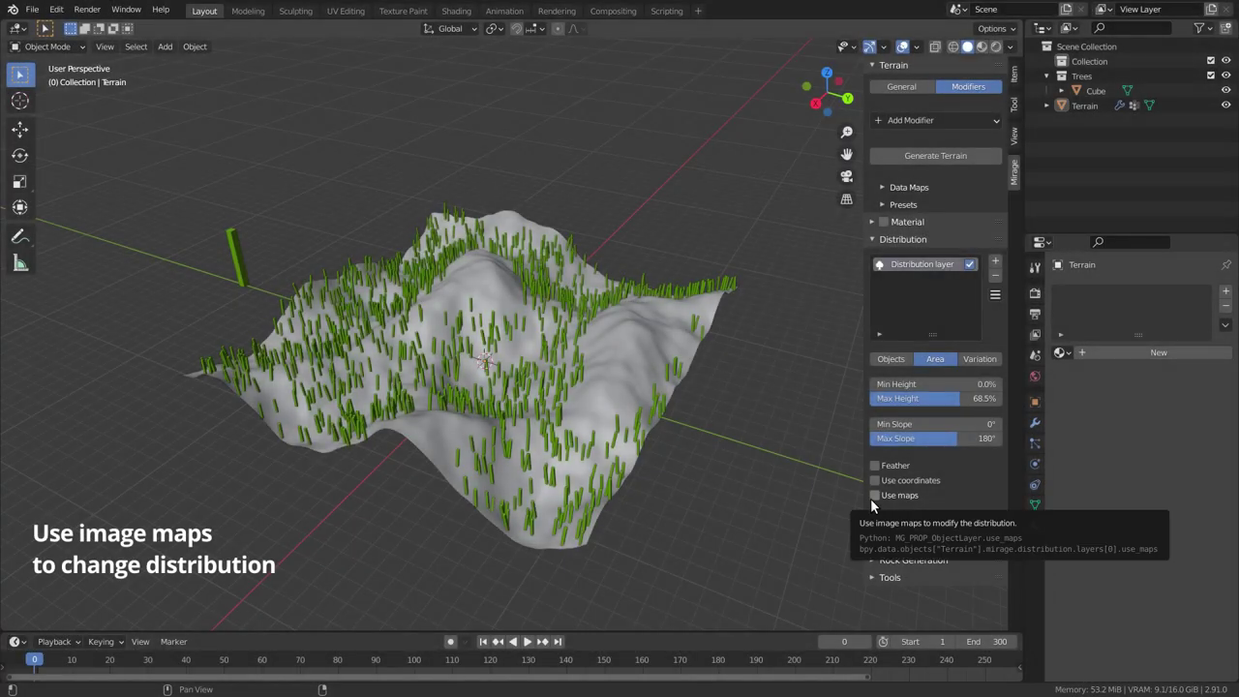
Enable Use maps so flowmap.png drives the tree scatter, and rescatter the trees.
click(870, 499)
scroll(945, 602, down, 1)
click(642, 334)
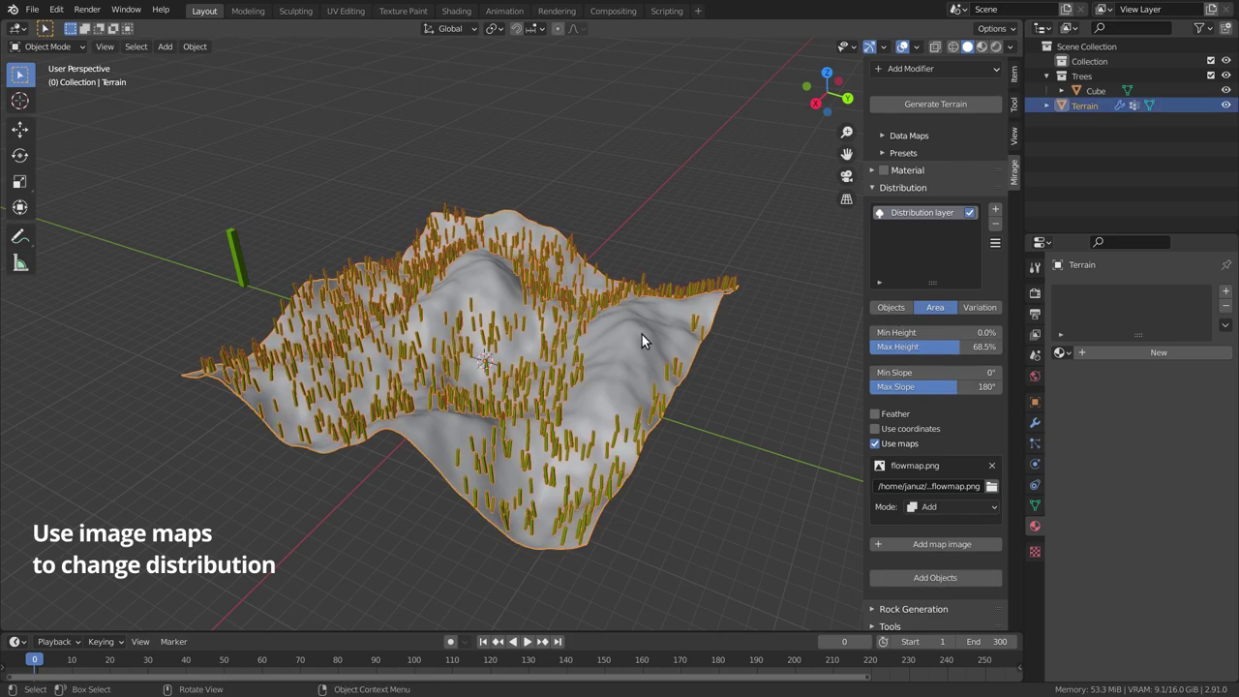
click(893, 578)
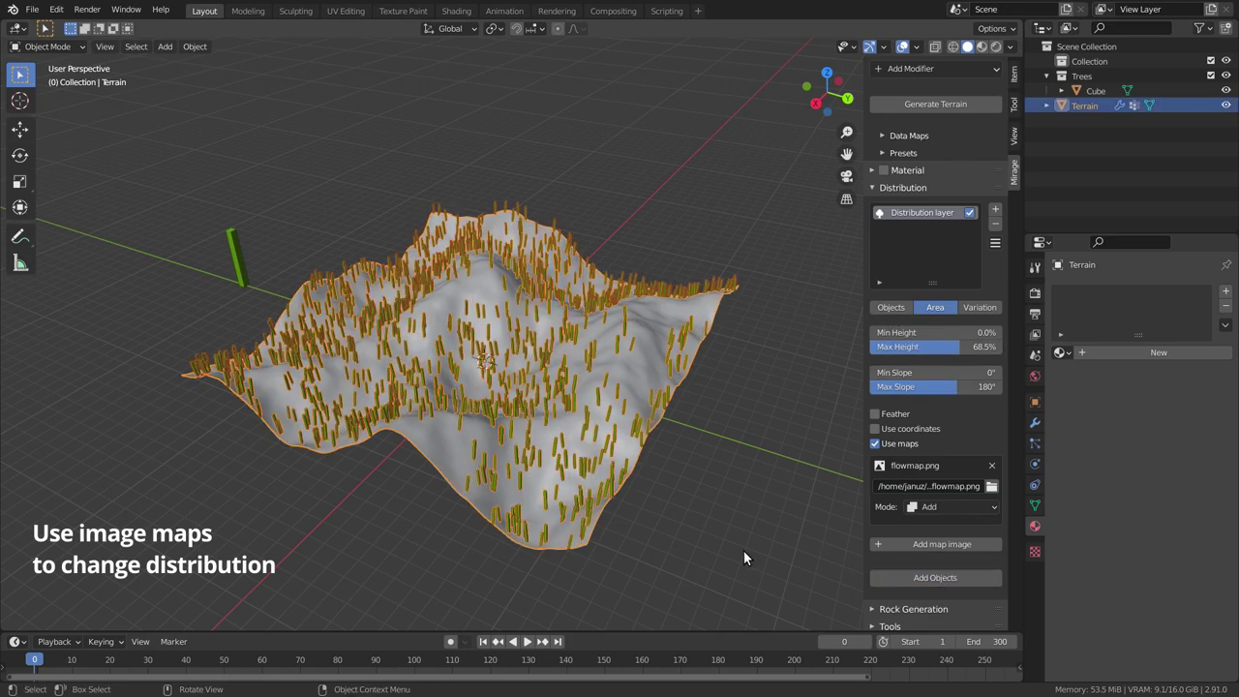
middle_drag(743, 550, 665, 476)
Try map modes Substract, Intersect and finally Replace, rescattering the trees.
click(944, 506)
click(929, 534)
click(915, 577)
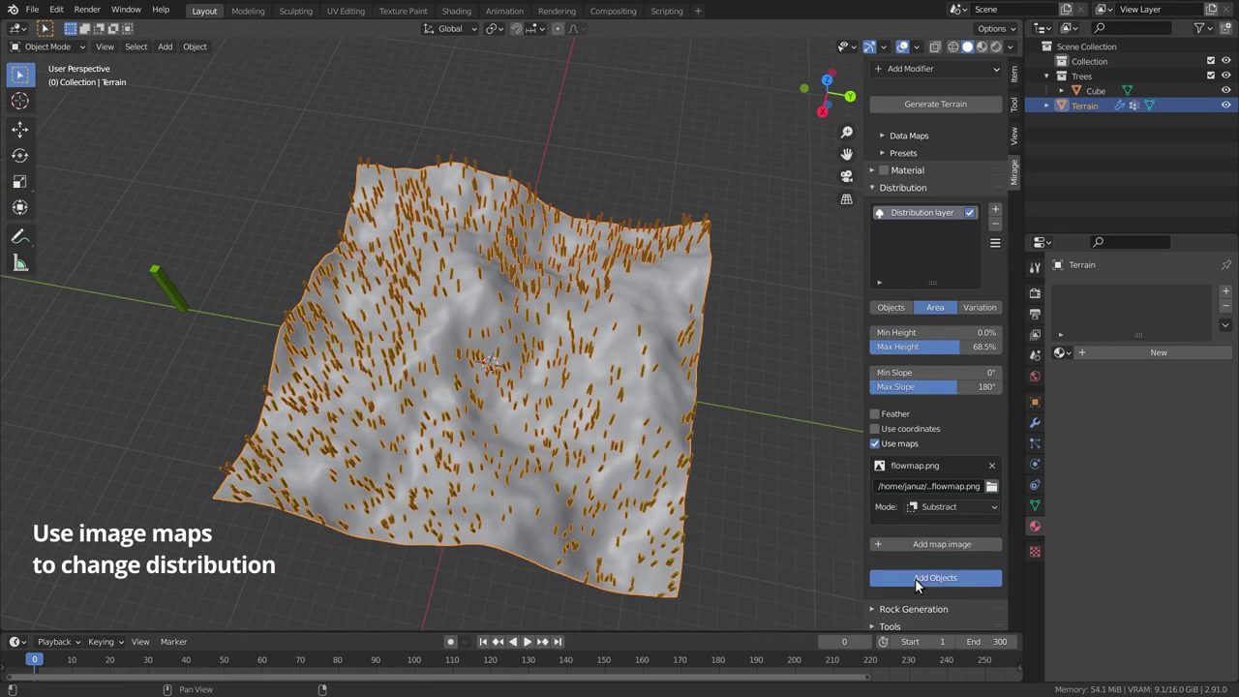
click(930, 506)
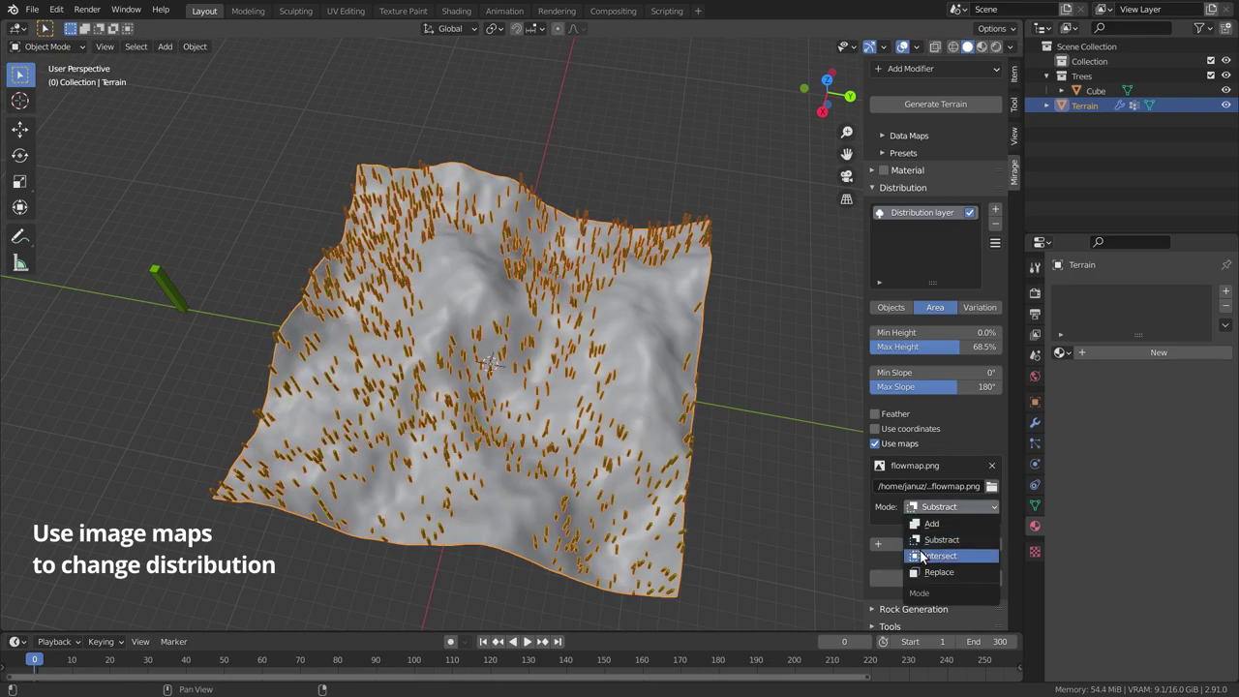
click(915, 534)
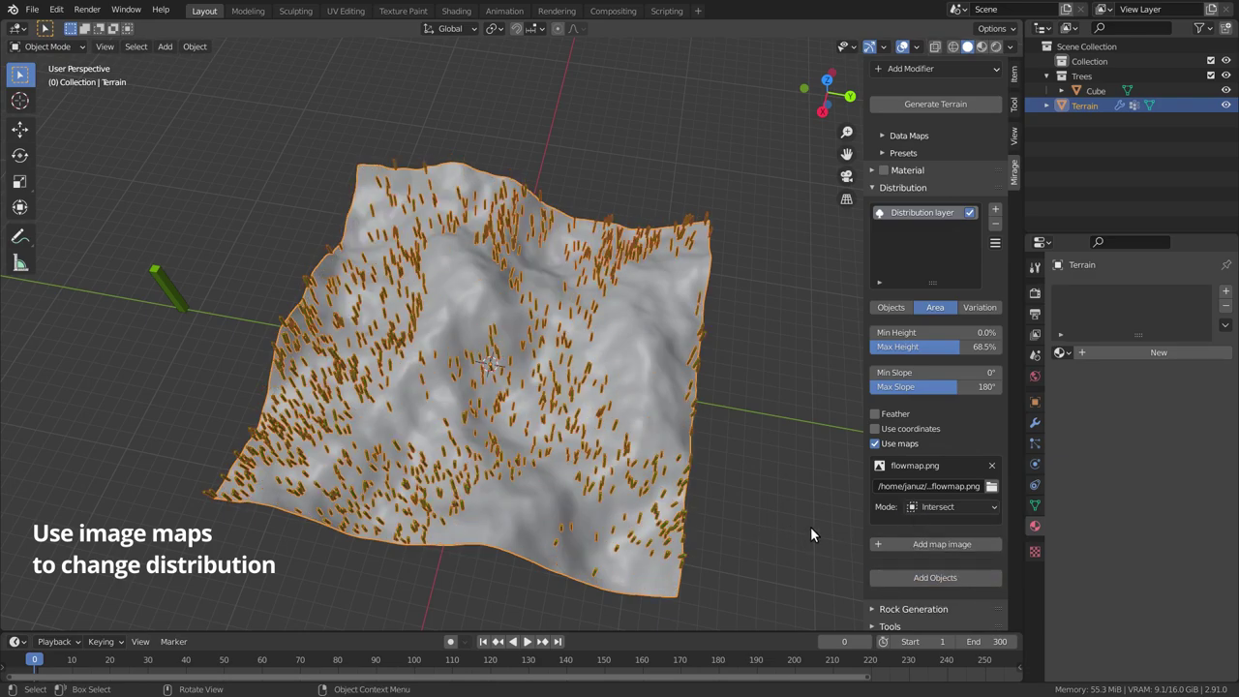
click(924, 508)
click(929, 518)
click(892, 578)
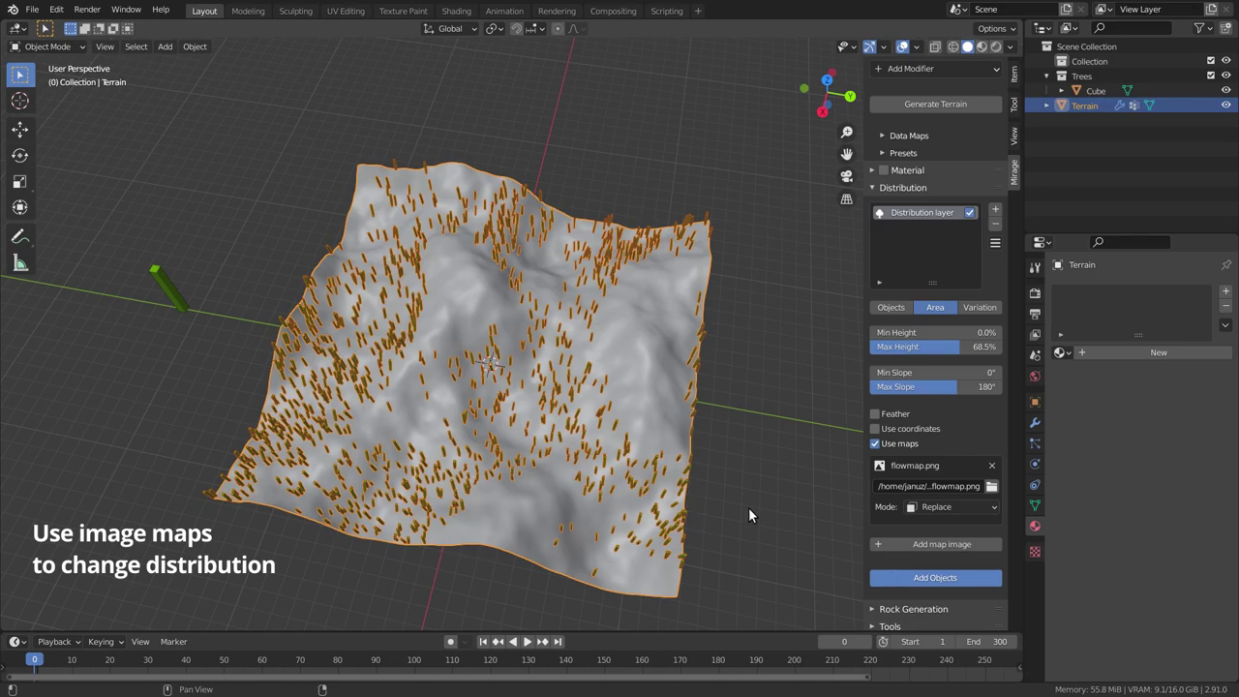
Output the terrain as a live heightmap and shift its noise offset.
mouse_move(748, 507)
middle_down()
mouse_move(722, 538)
mouse_move(671, 462)
mouse_move(736, 456)
middle_up()
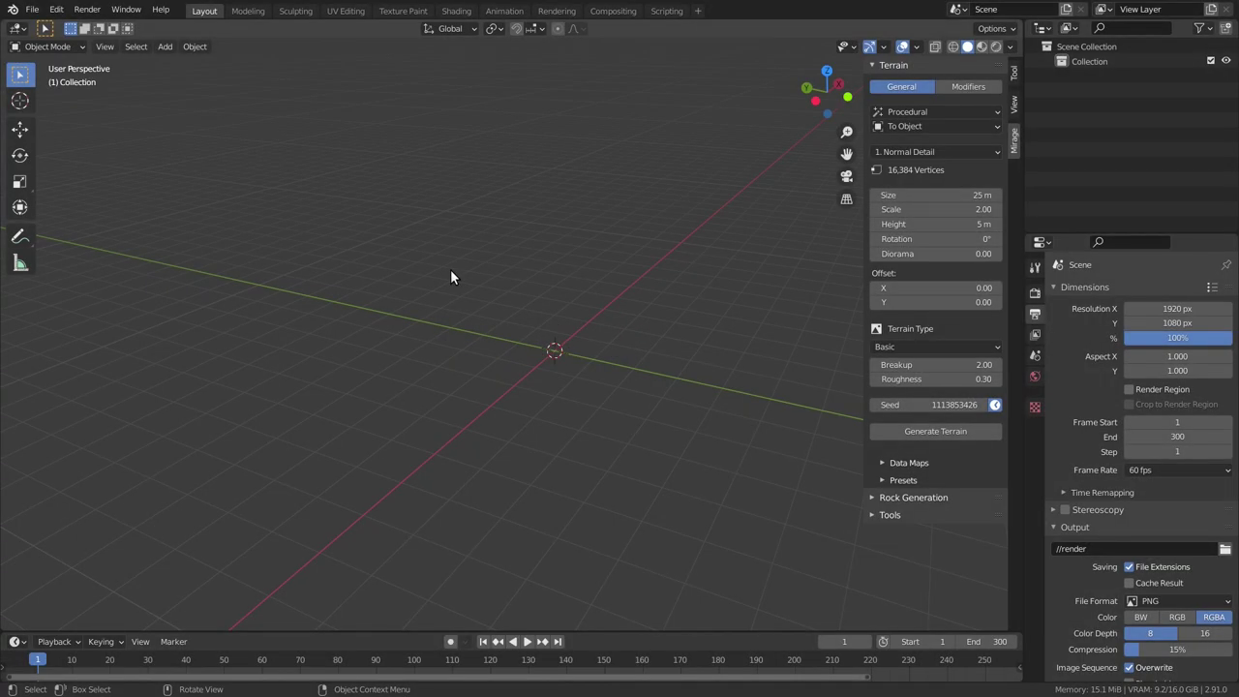
click(902, 127)
click(901, 158)
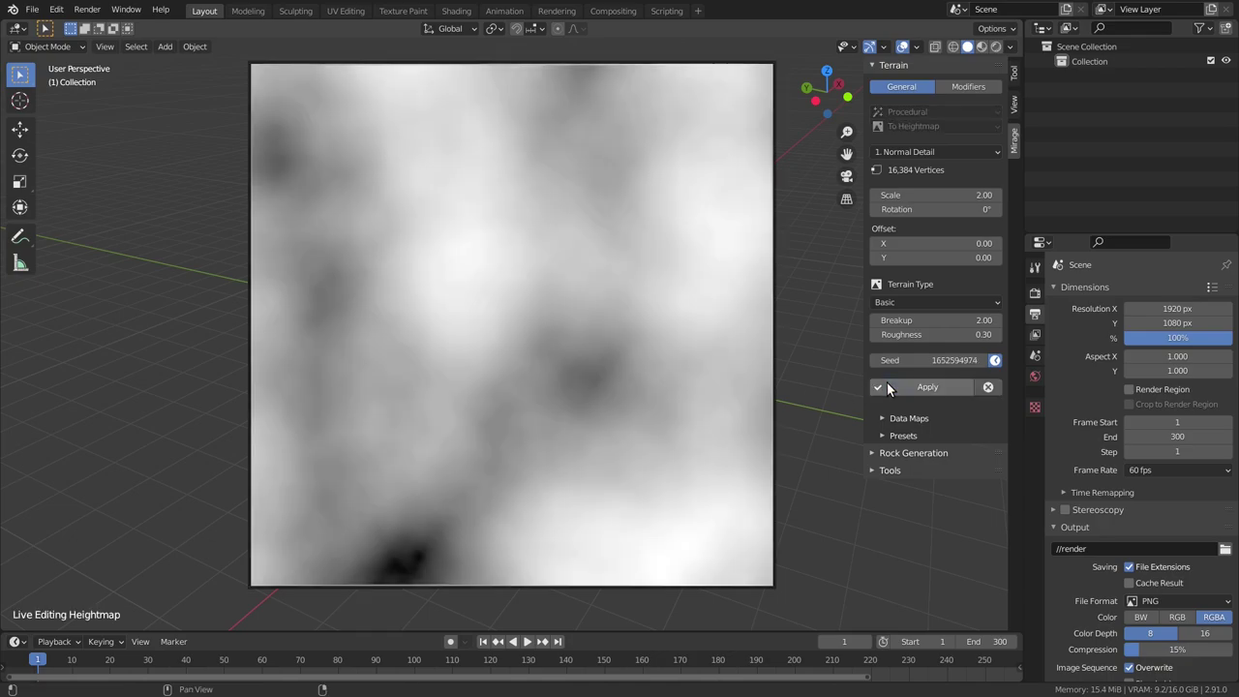
drag(929, 258, 978, 257)
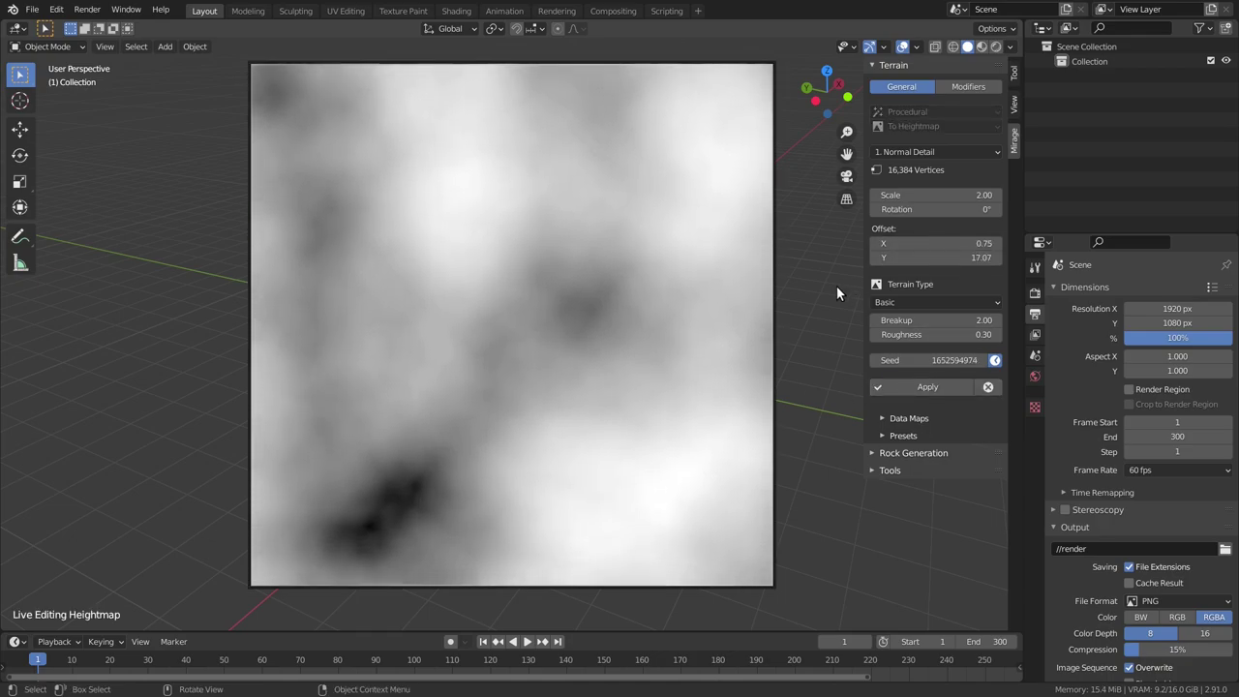
Add a Thermal Erosion modifier with a 5° threshold.
click(968, 86)
click(973, 111)
click(710, 181)
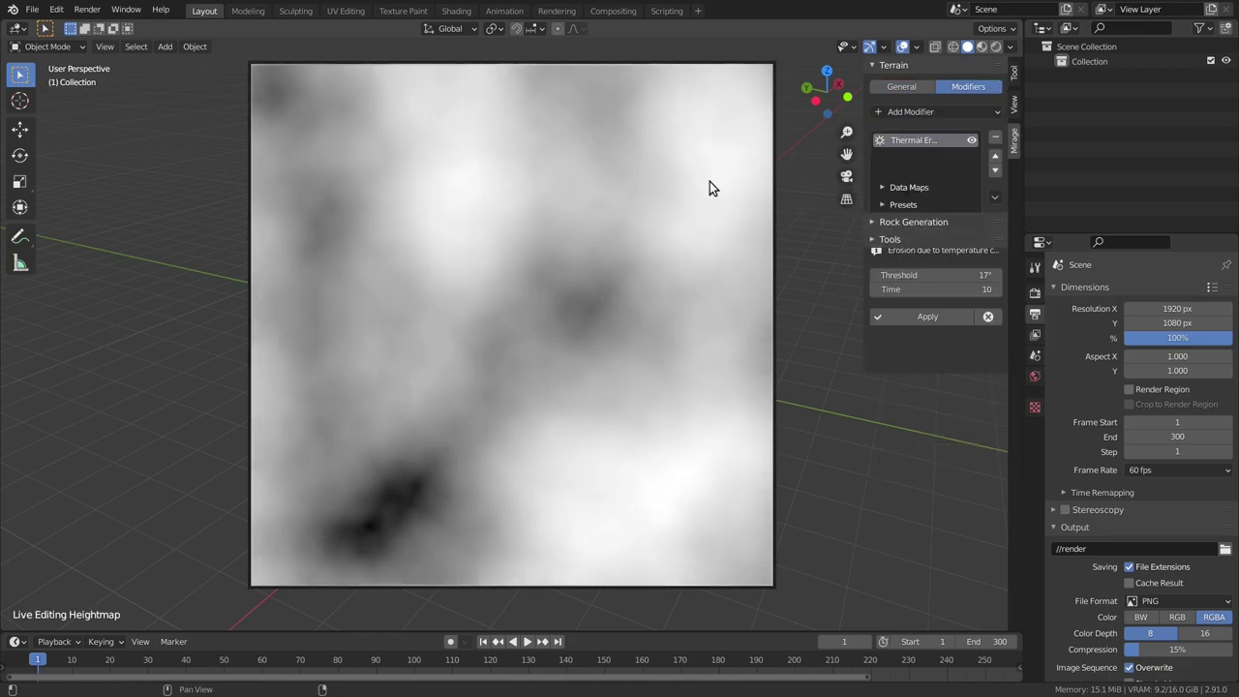
click(929, 274)
text(5)
key(Return)
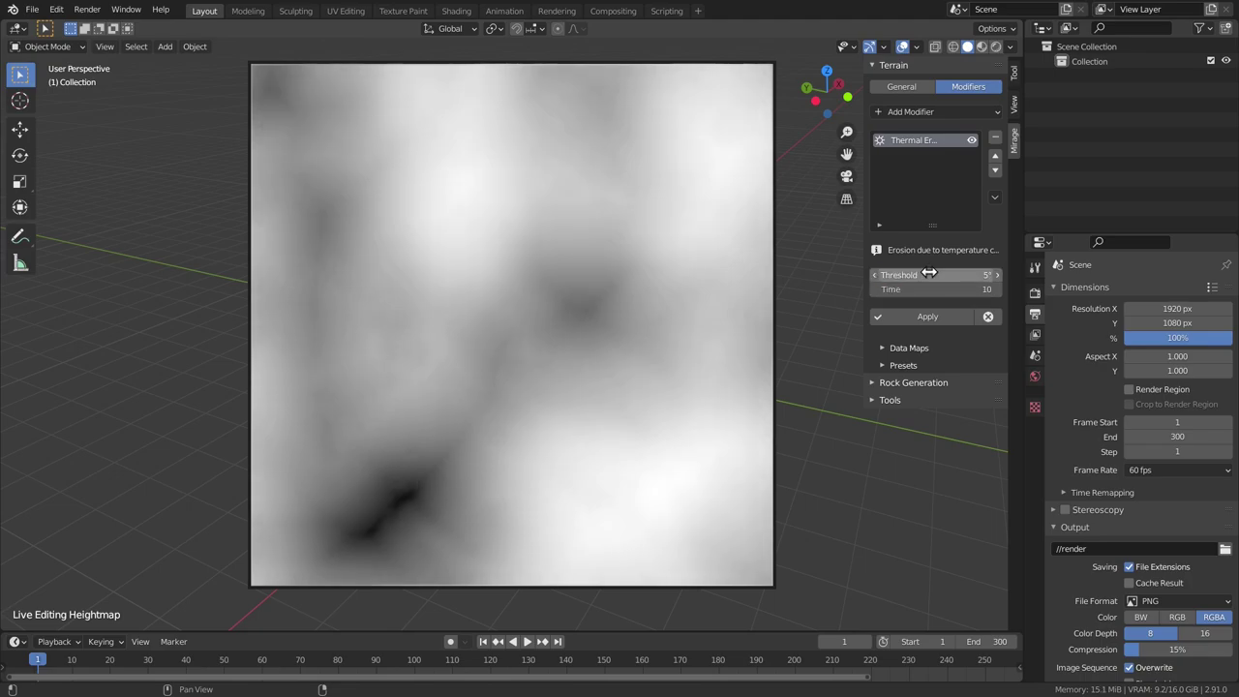
Add an Island modifier and step its seed up twice.
click(972, 116)
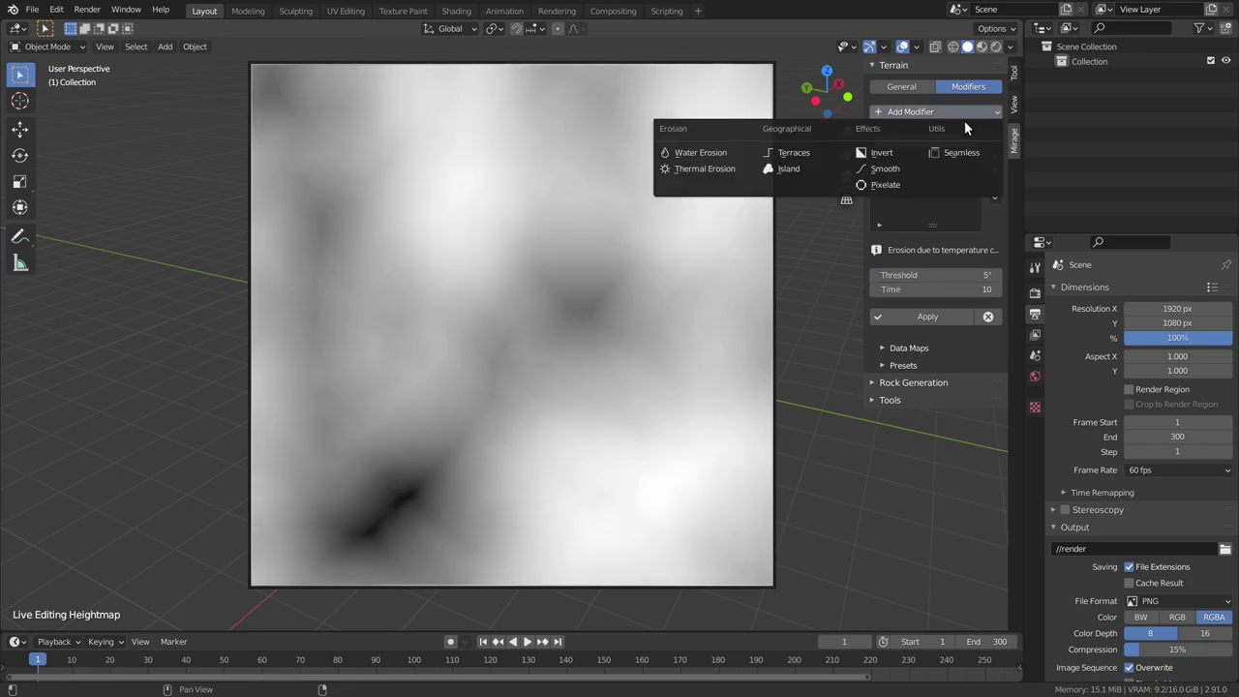
click(810, 171)
click(915, 157)
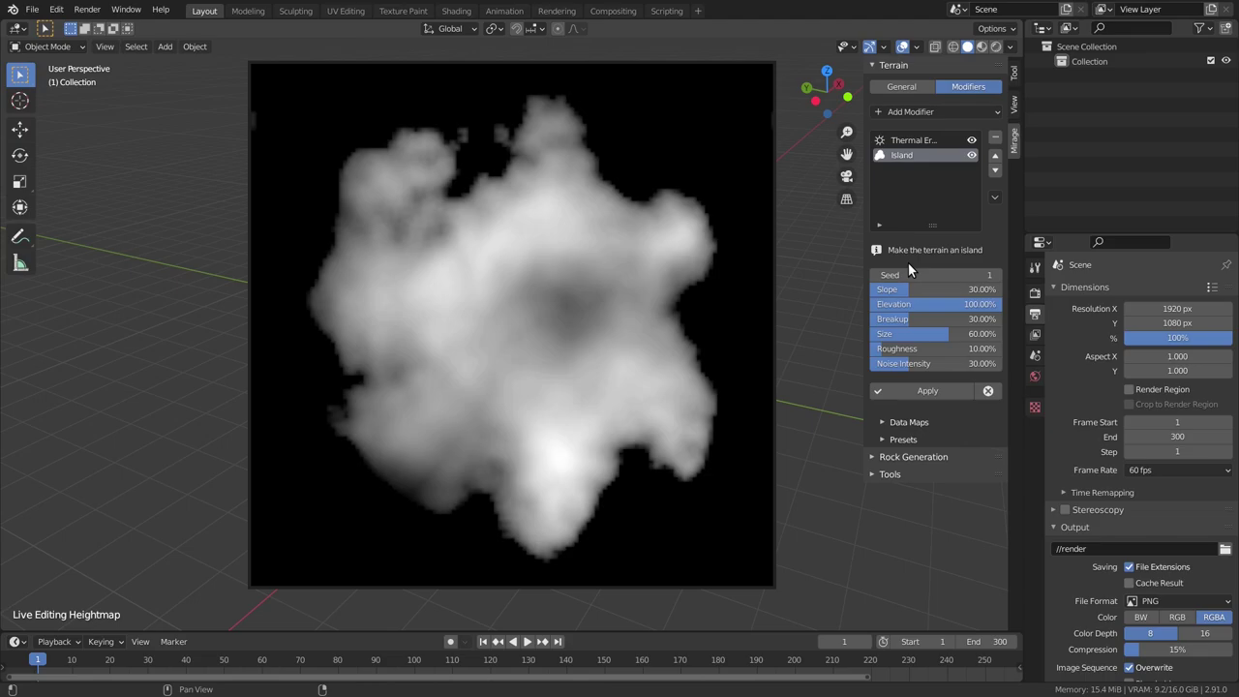
click(999, 275)
click(999, 275)
Pick a different terrain type and collapse the terrain settings.
click(901, 86)
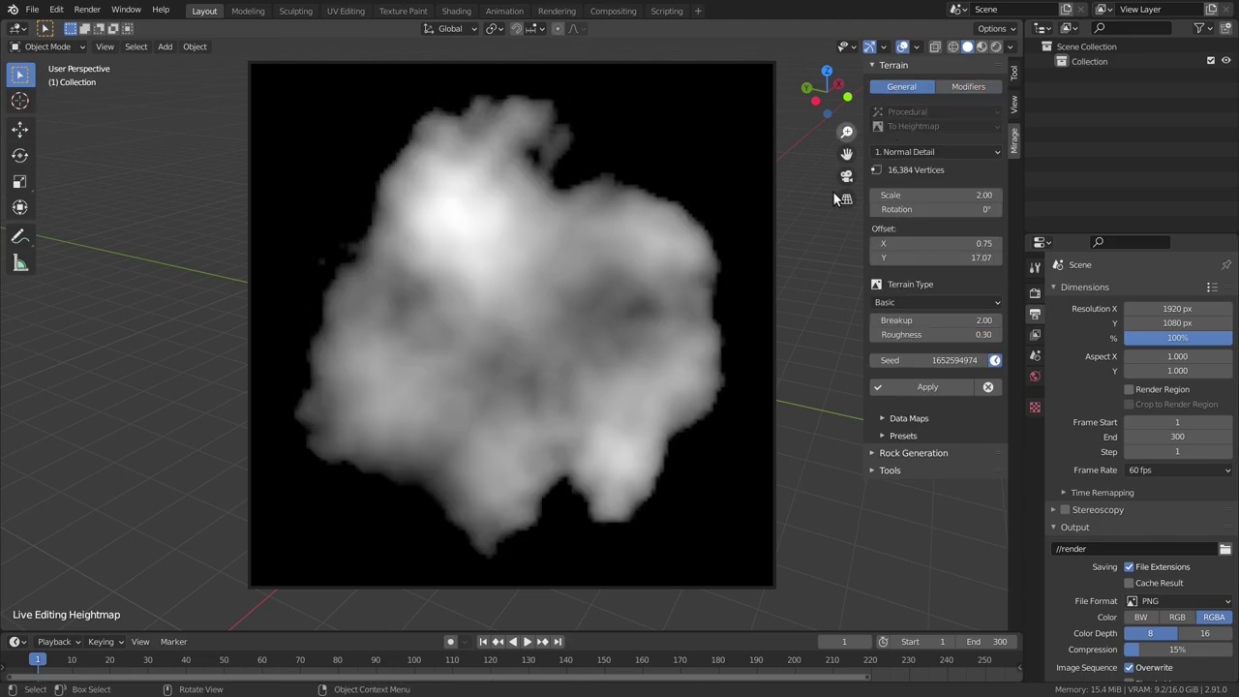
click(902, 302)
click(901, 354)
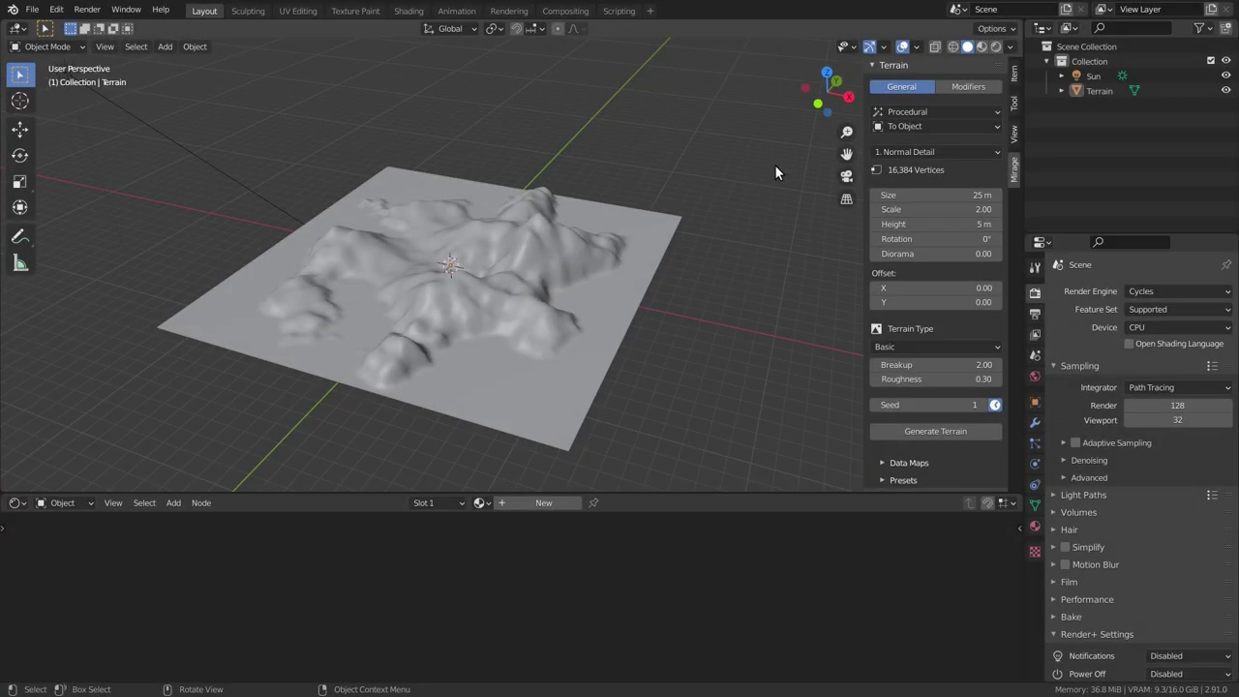
click(890, 64)
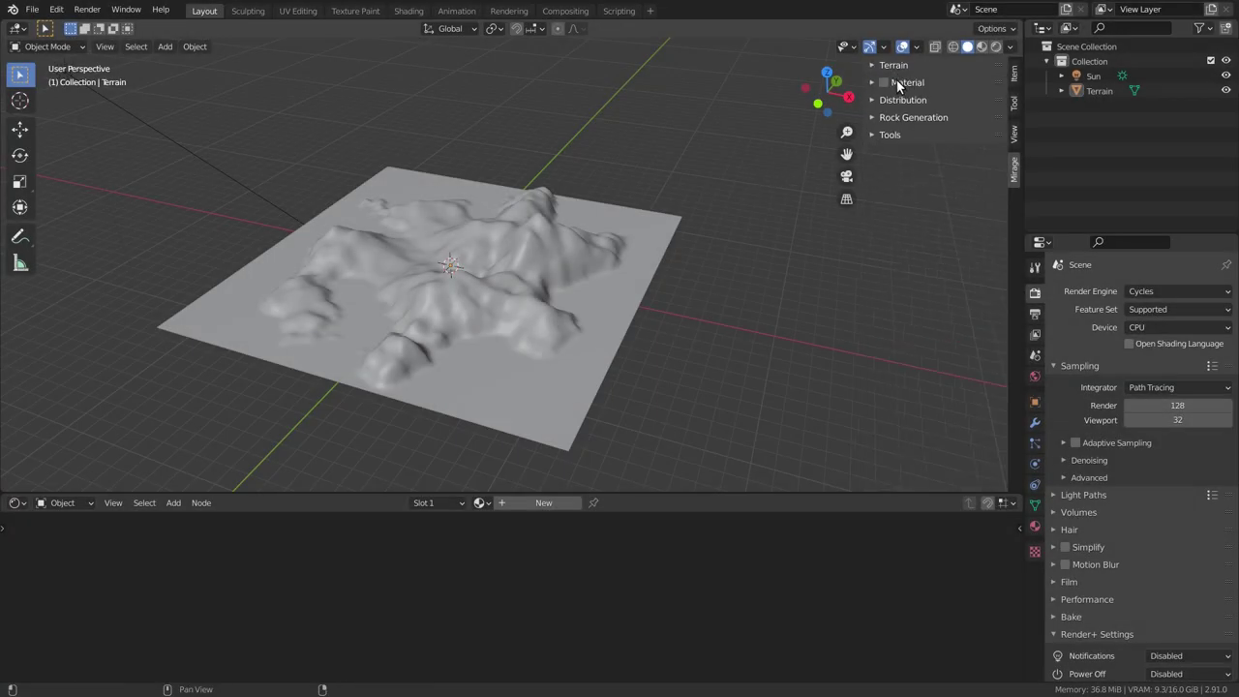
Run Setup Cycles from the Material panel and view the island in Rendered shading.
click(897, 82)
click(881, 180)
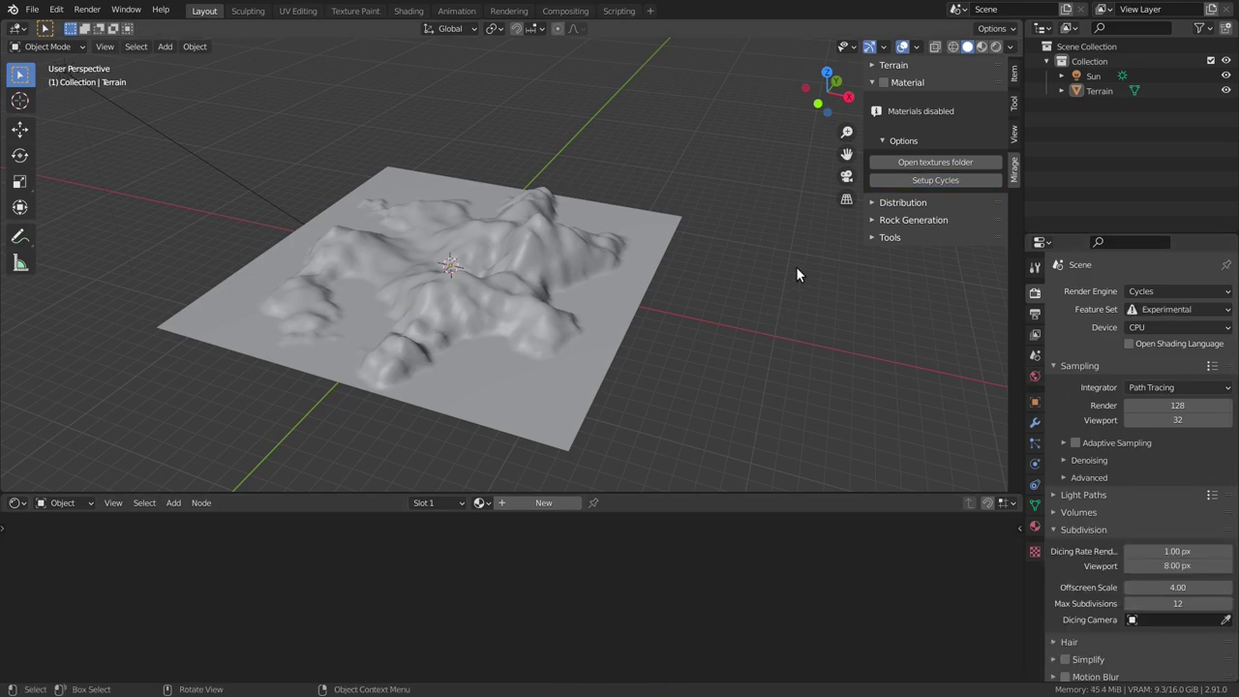
click(996, 46)
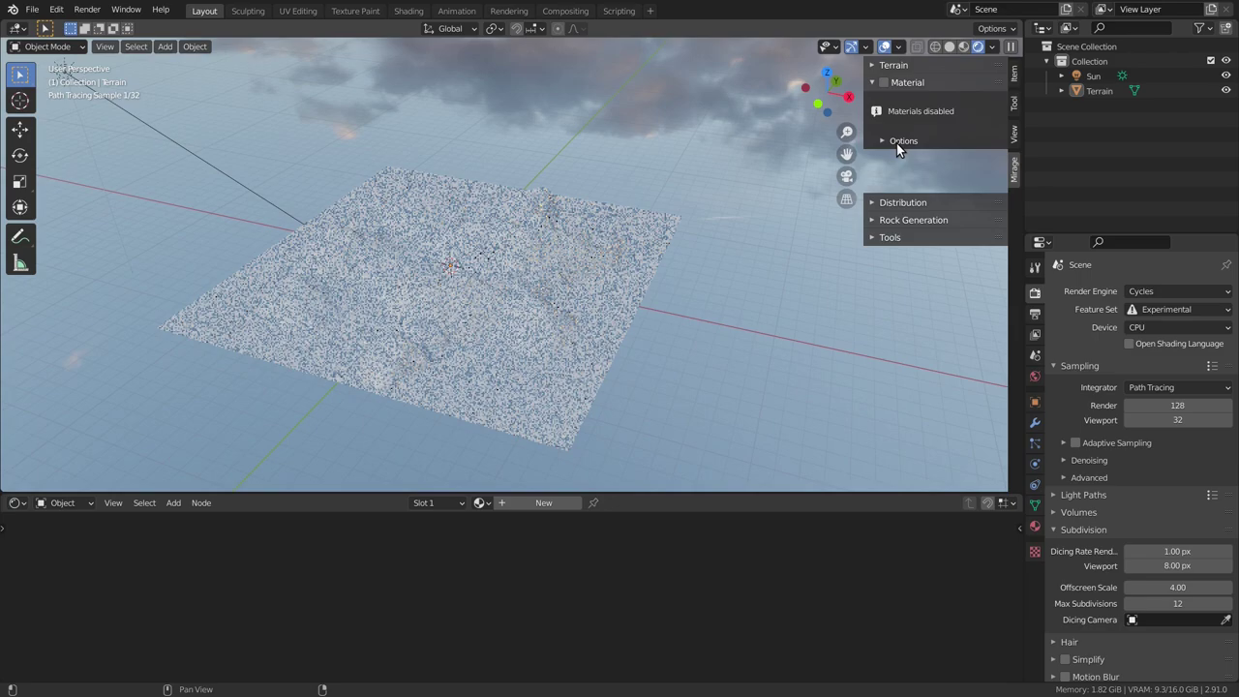
click(897, 141)
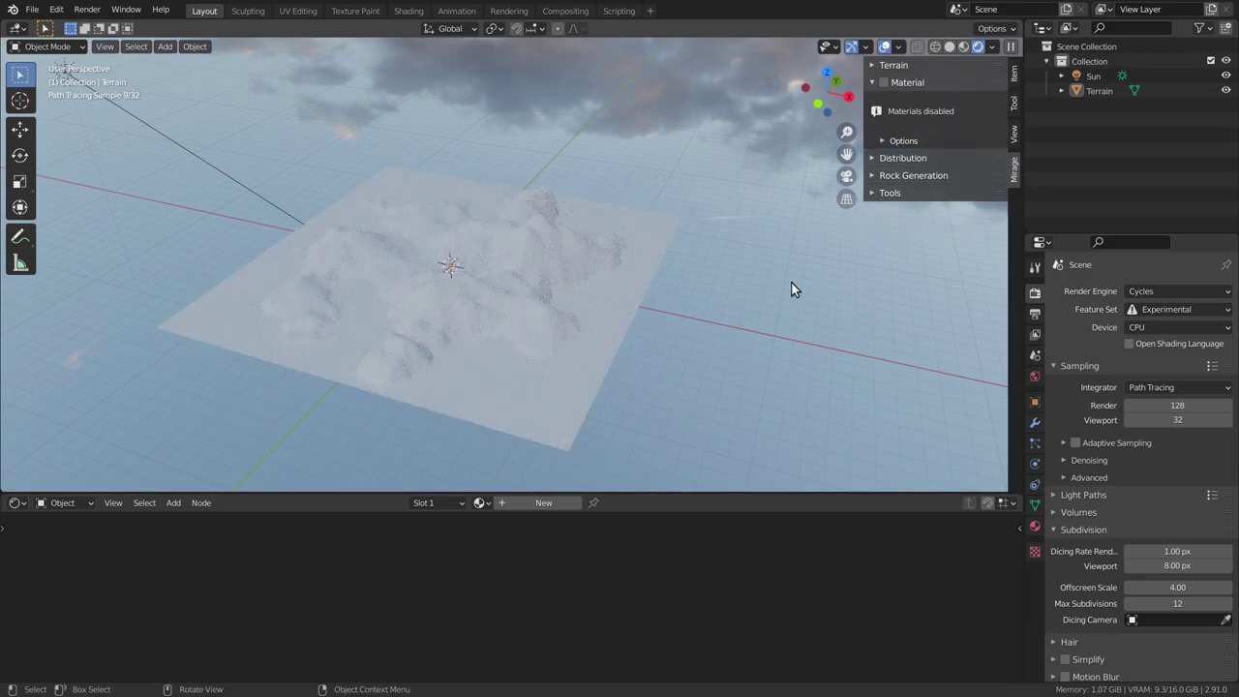
Show the terrain's materials in the viewport and move the layer node aside to reveal the Displacement node.
click(883, 83)
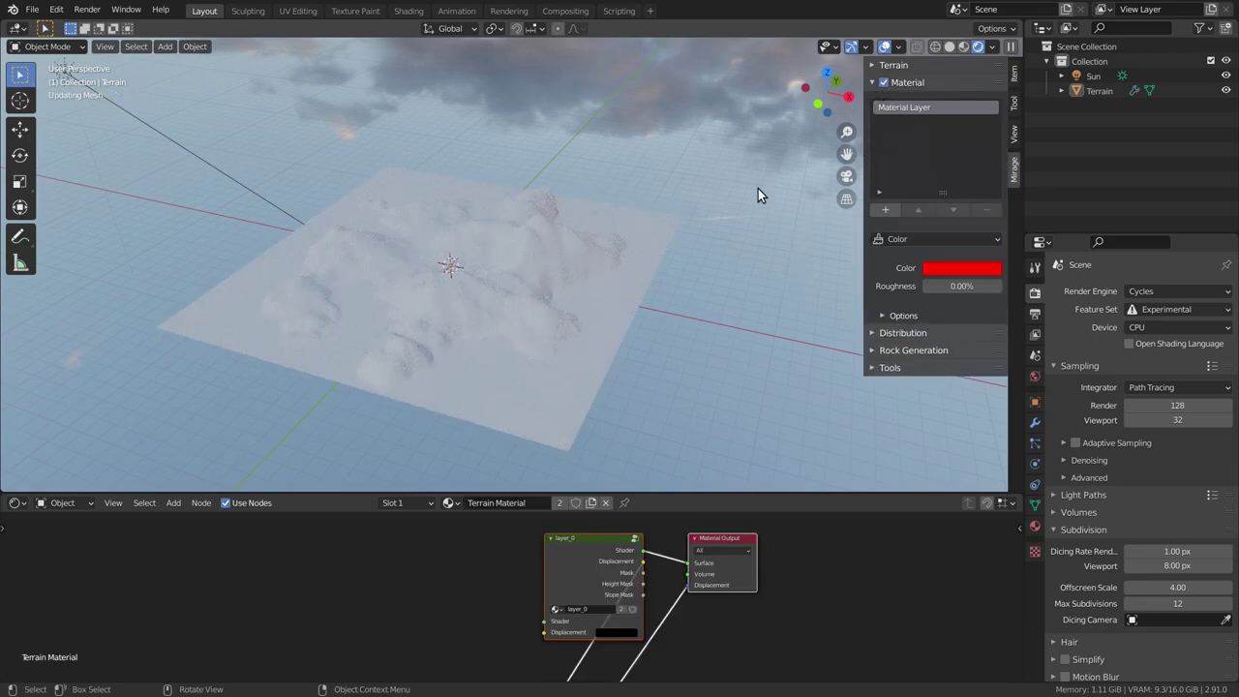
drag(573, 560, 308, 558)
middle_drag(469, 605, 510, 556)
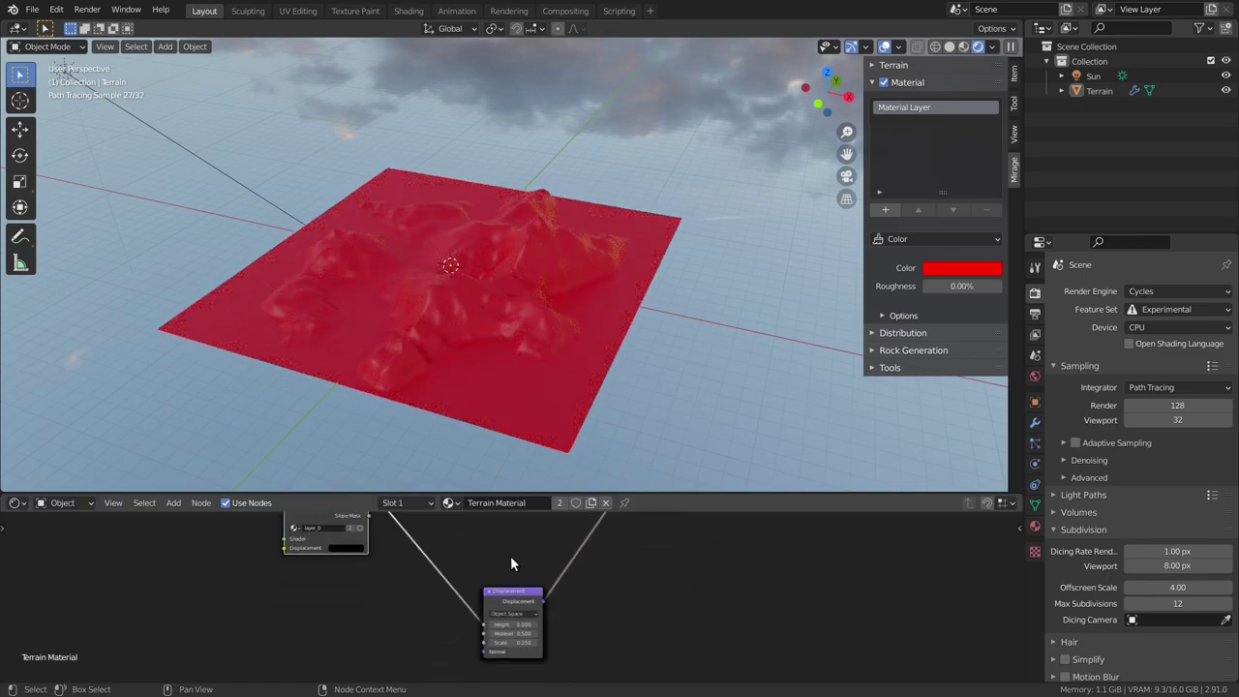
scroll(614, 521, down, 1)
scroll(603, 557, down, 1)
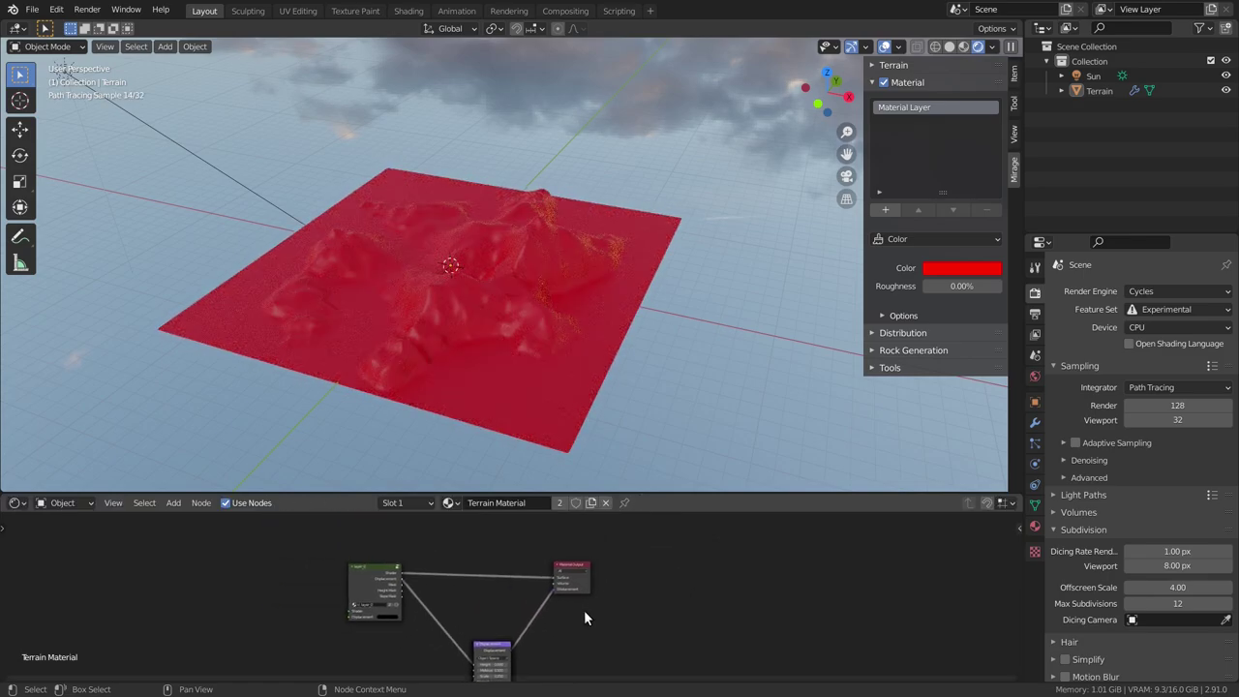
scroll(584, 609, up, 2)
Colour the layer light green and make it a Water material.
click(975, 271)
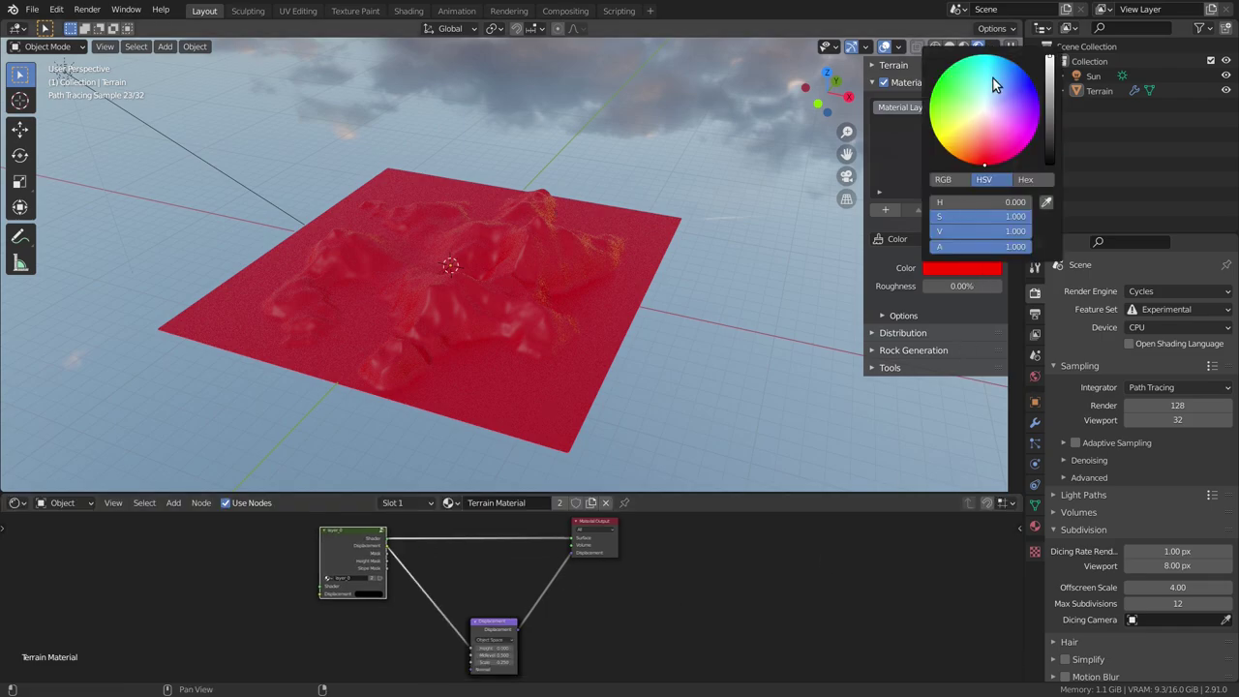
click(993, 77)
click(963, 102)
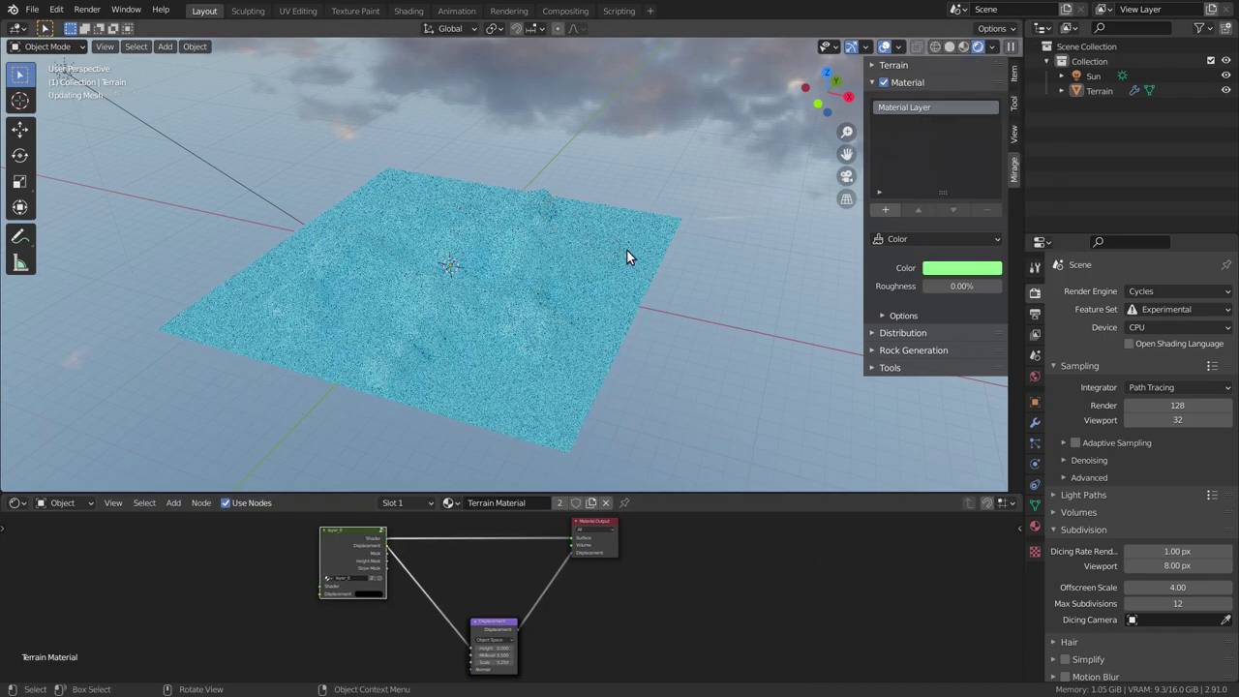
click(914, 239)
click(900, 301)
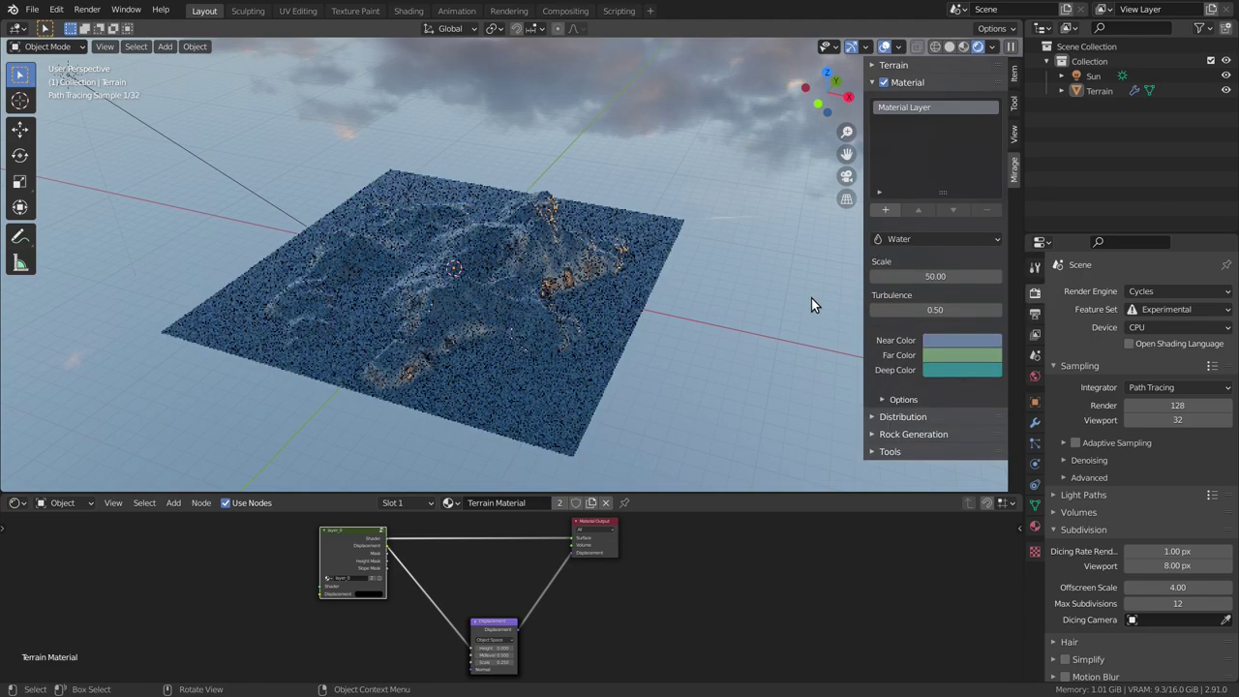
Set the water Scale to 0.50 and Turbulence to 1.00.
double_click(935, 276)
text(0.5)
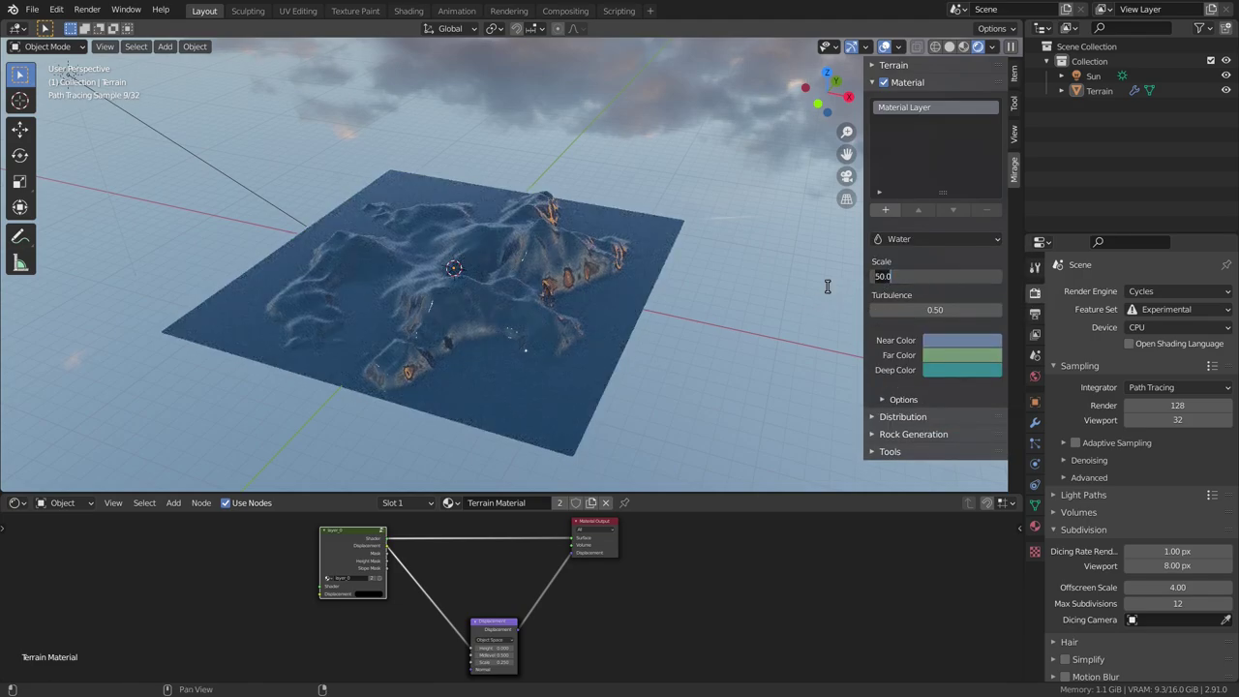
key(Return)
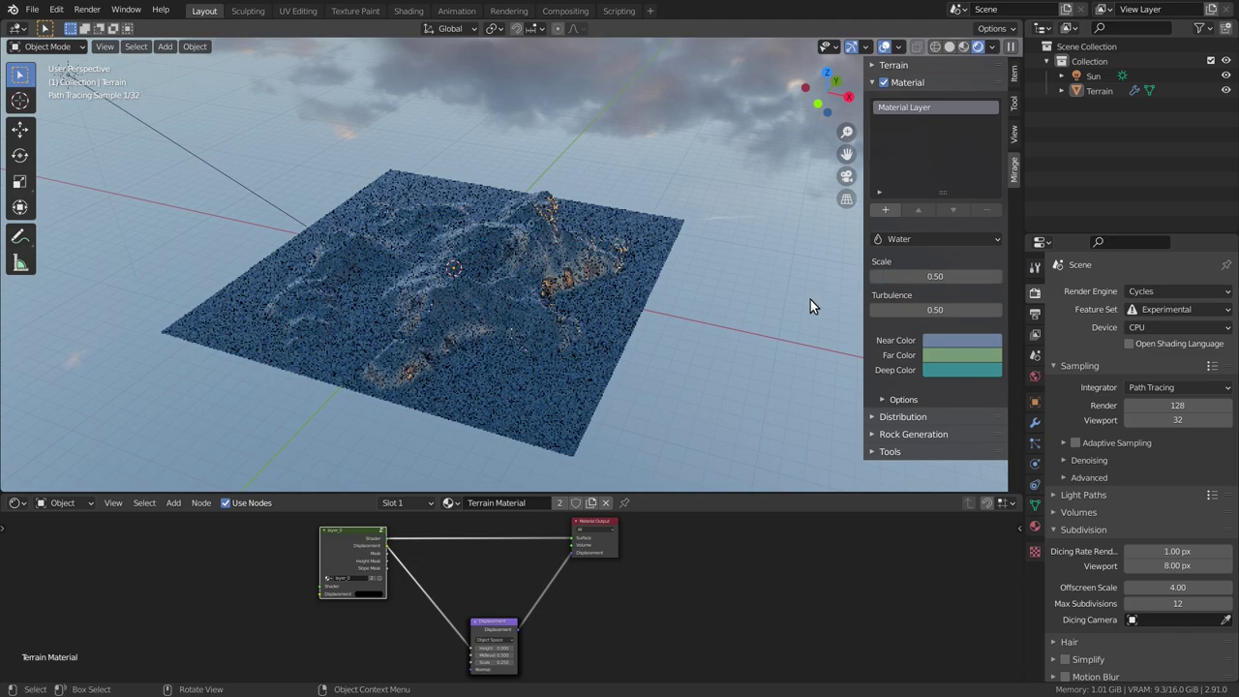
double_click(881, 310)
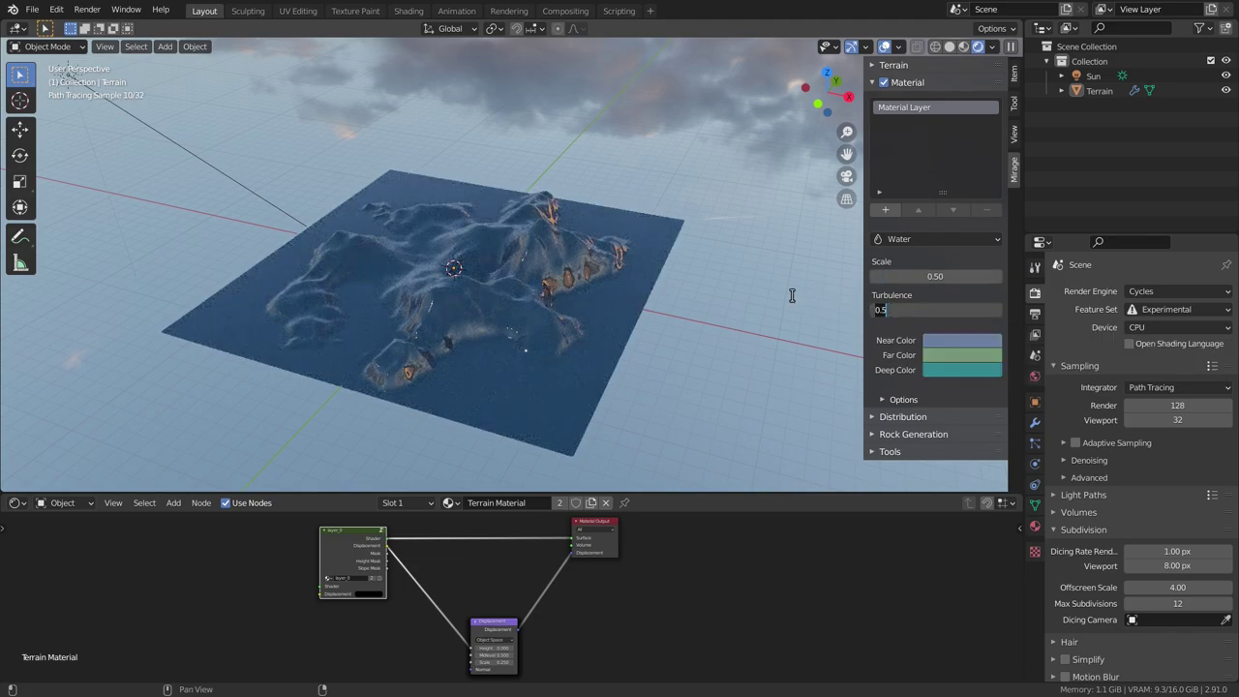
text(1)
key(Return)
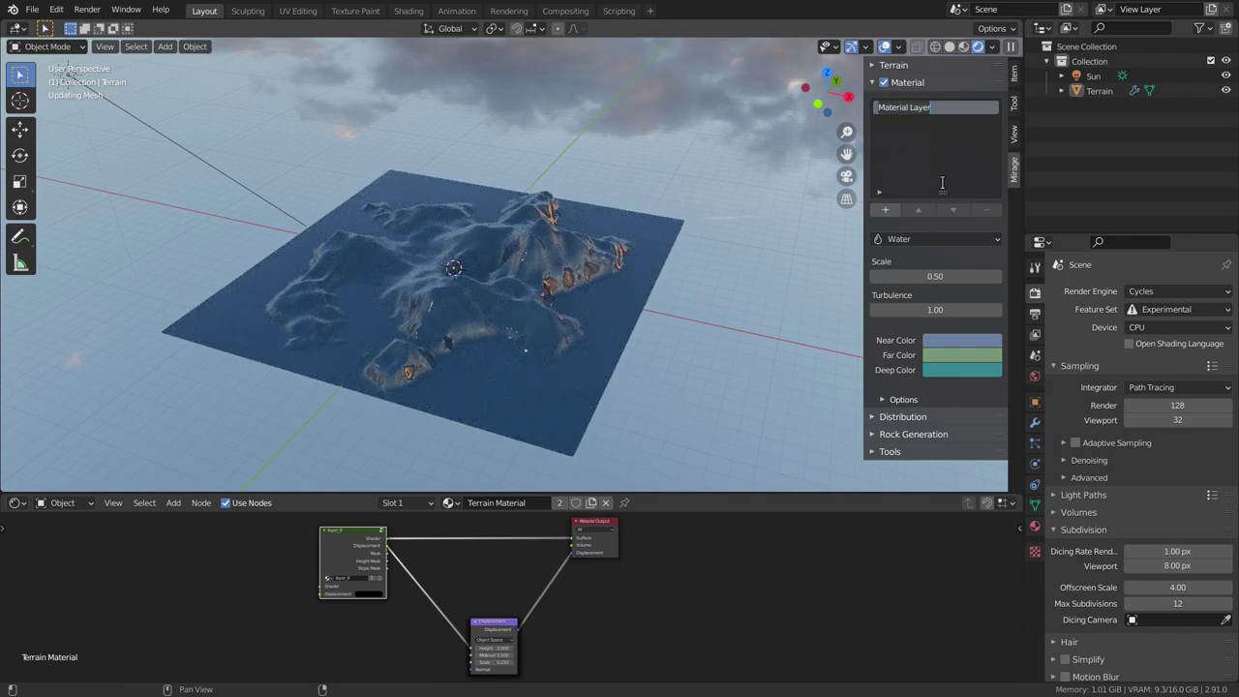
text(Water)
Add a new layer above Water with the Sand ground texture and name it 'Sand'.
click(885, 209)
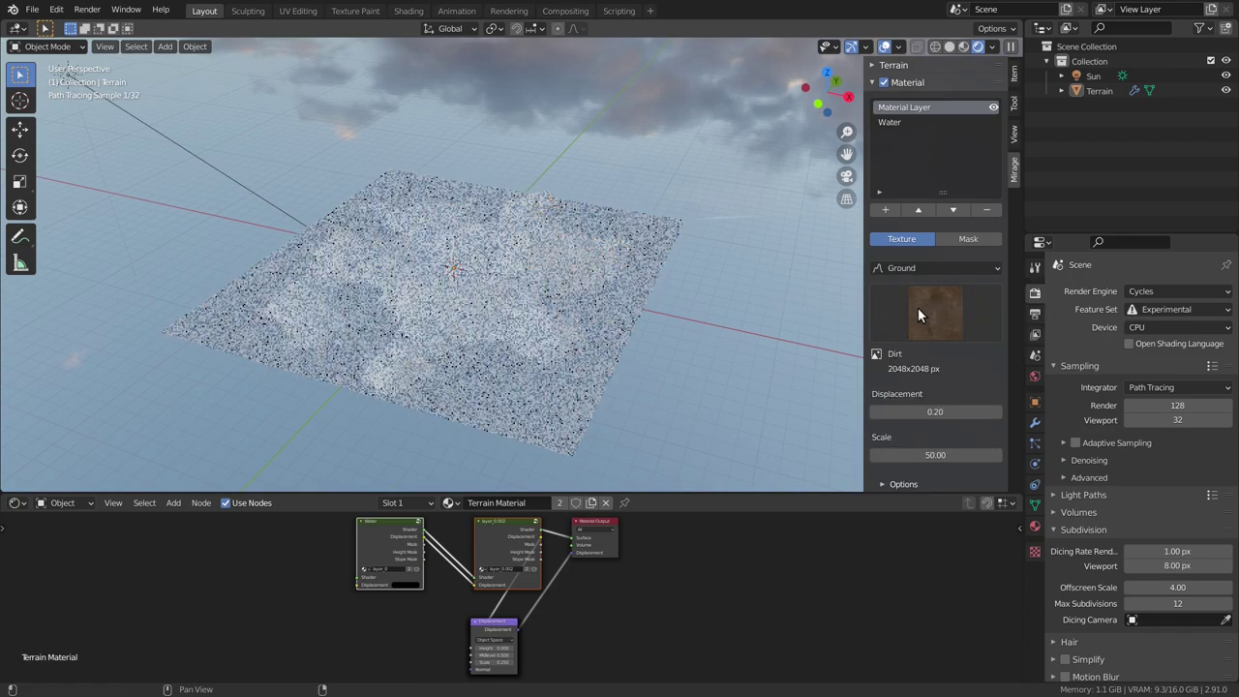
click(918, 307)
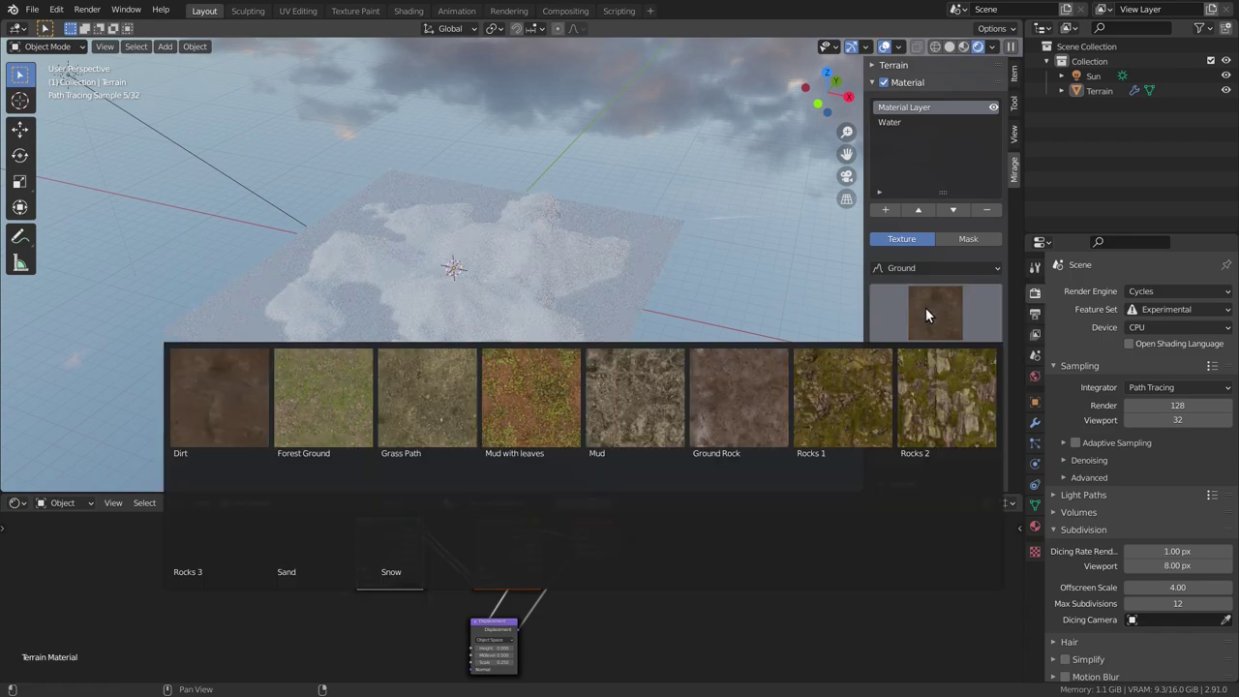
click(349, 521)
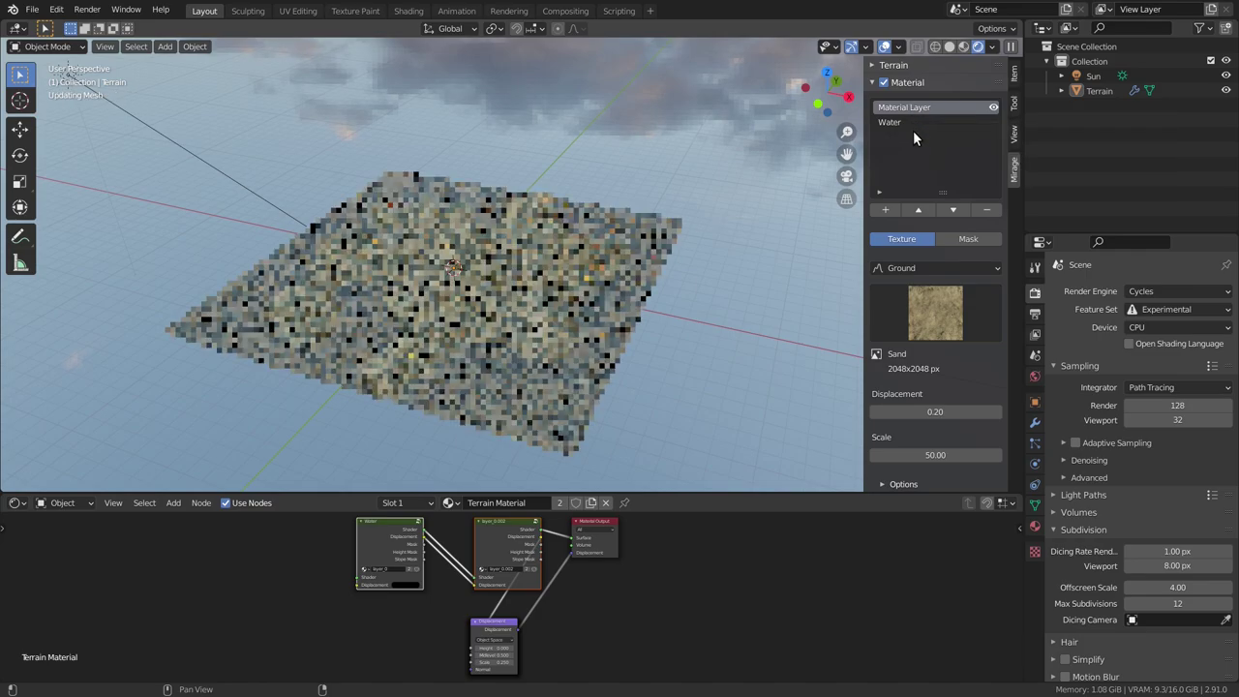
double_click(913, 107)
text(Sand)
key(Return)
Give the Sand layer displacement 0.60 and mask it to a minimum height of 11%.
drag(911, 412, 958, 411)
text(0.6)
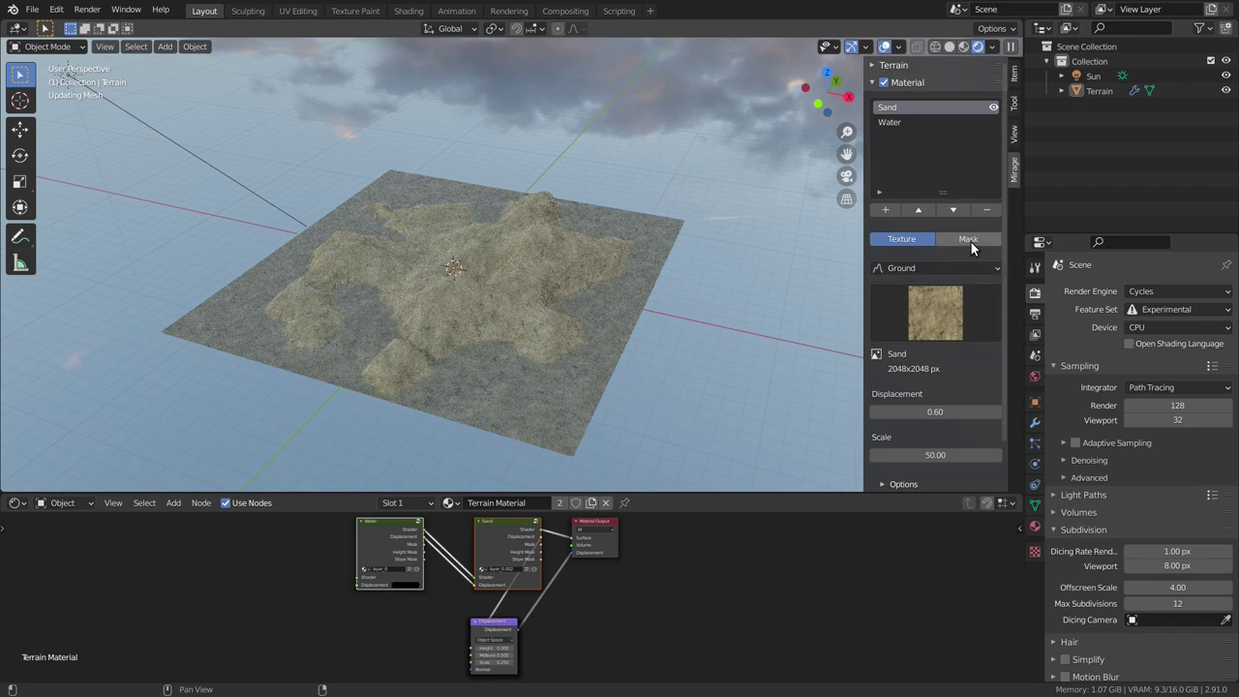
click(969, 240)
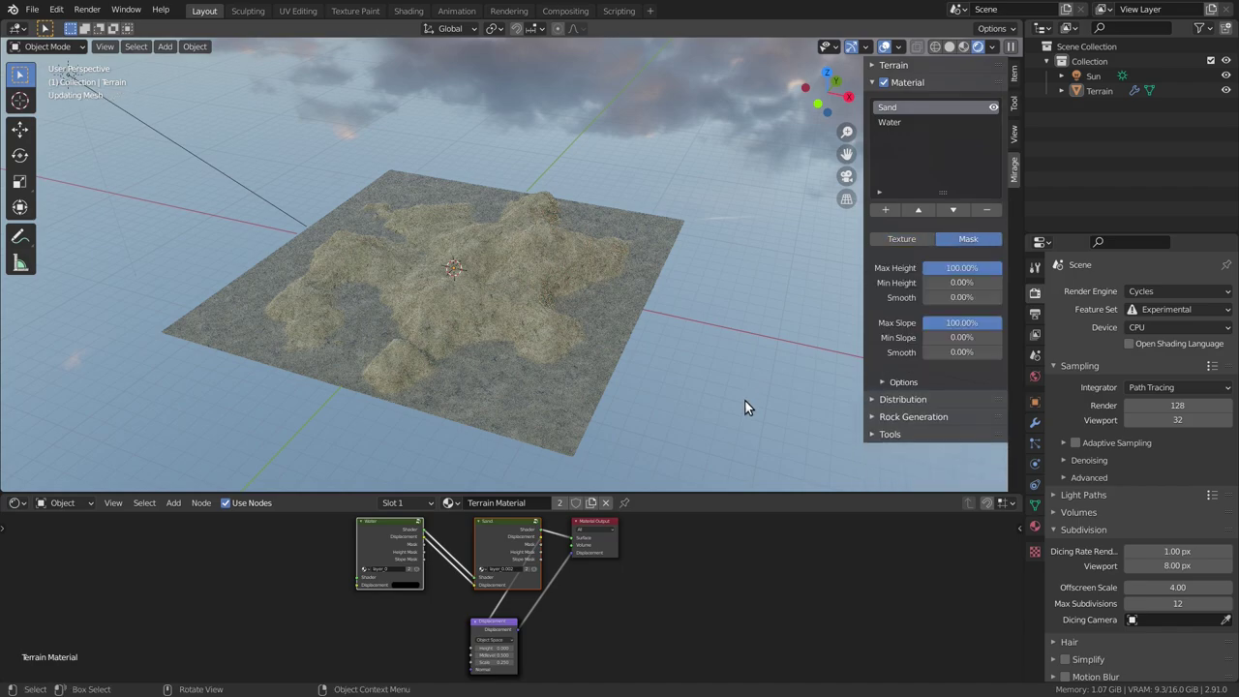
click(968, 282)
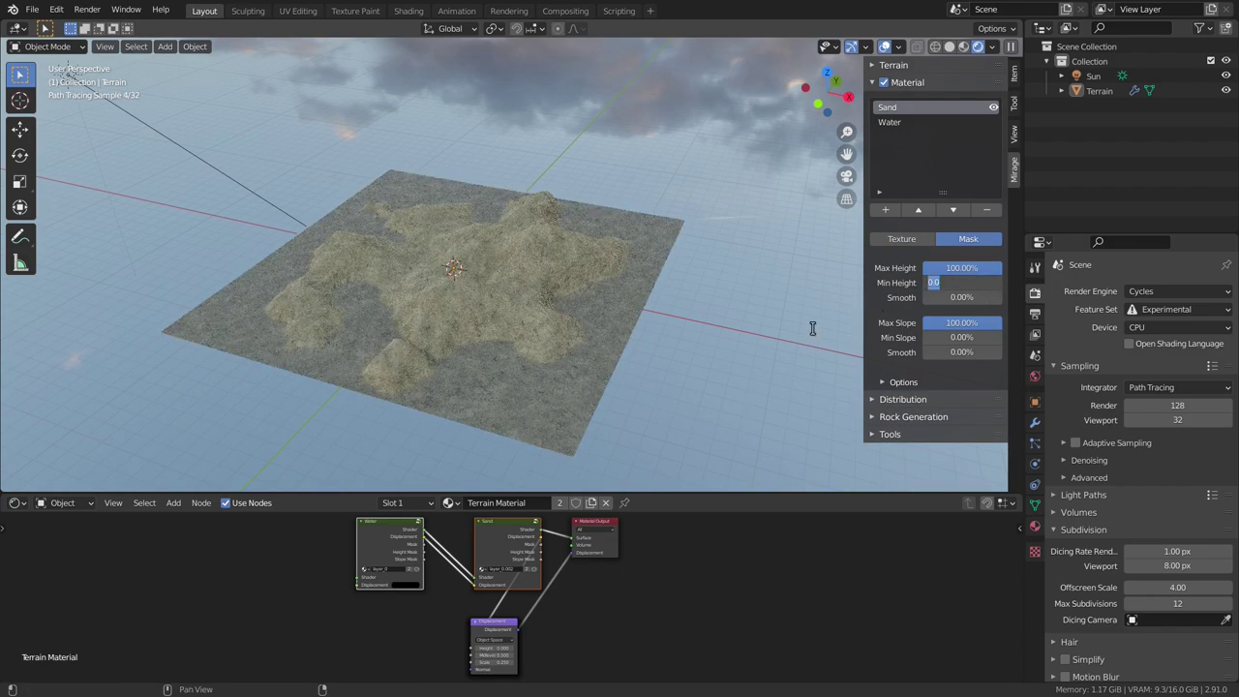
text(11)
key(Return)
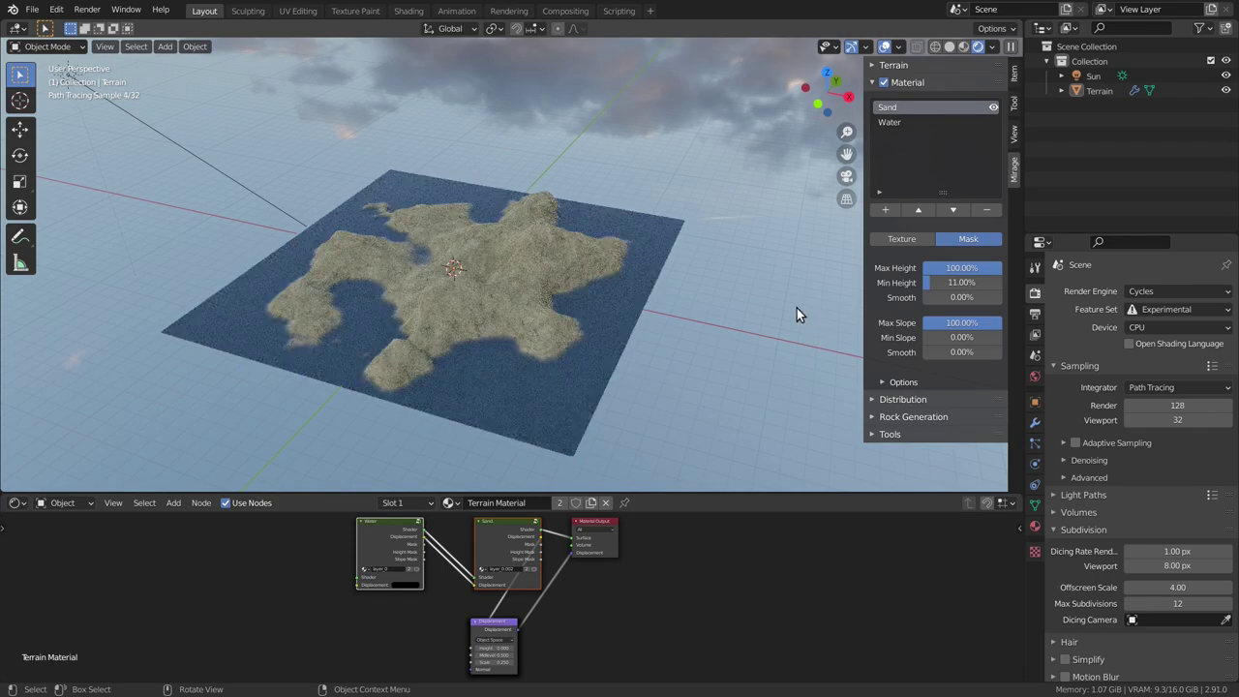
Add a layer above Sand using the Rocks 2 ground texture at scale 10.
click(882, 210)
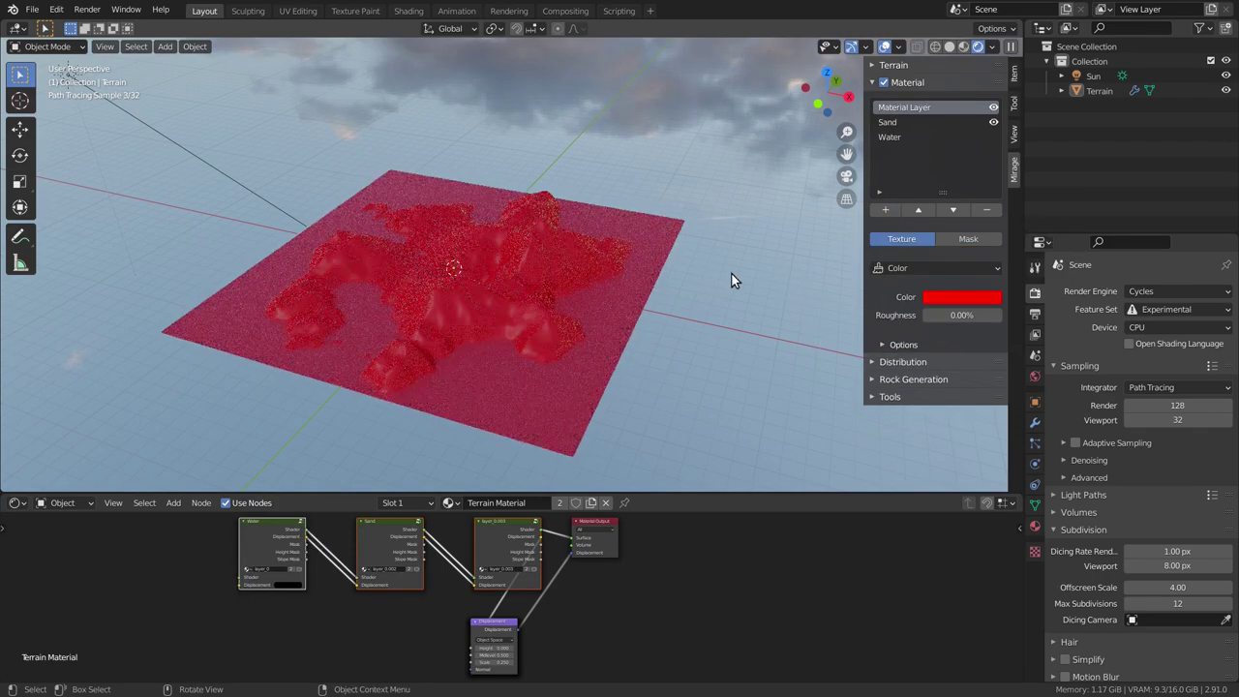
click(893, 268)
click(885, 301)
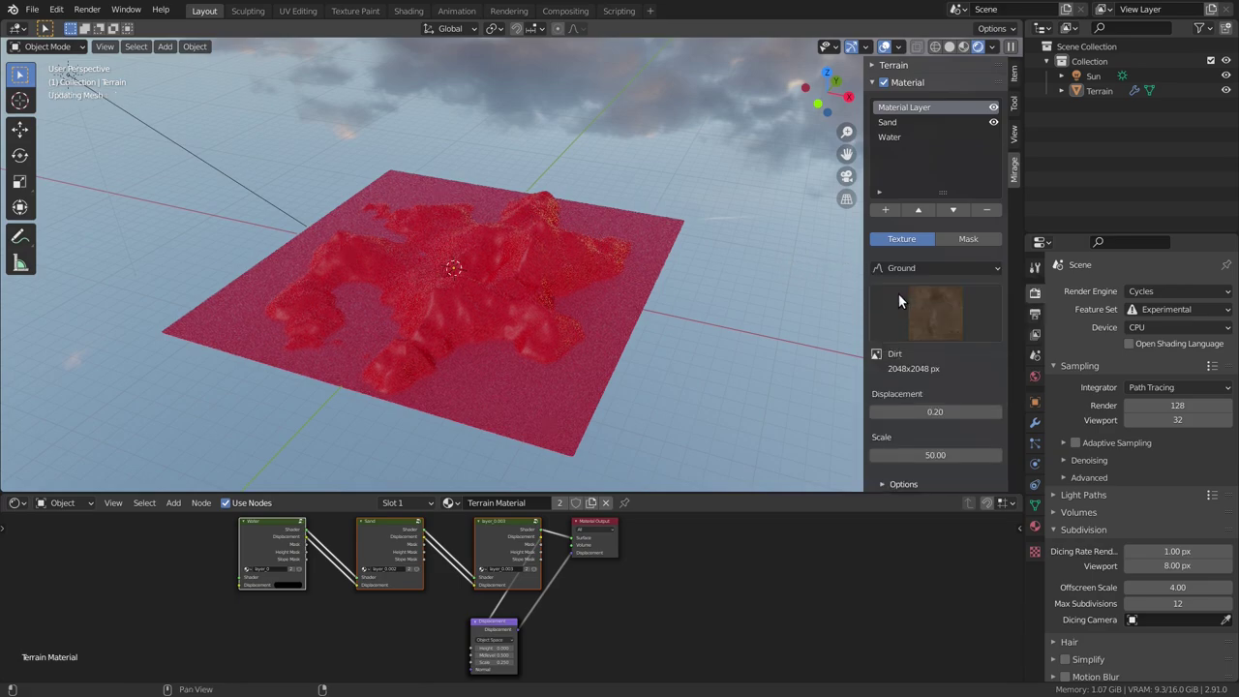
click(898, 294)
click(909, 386)
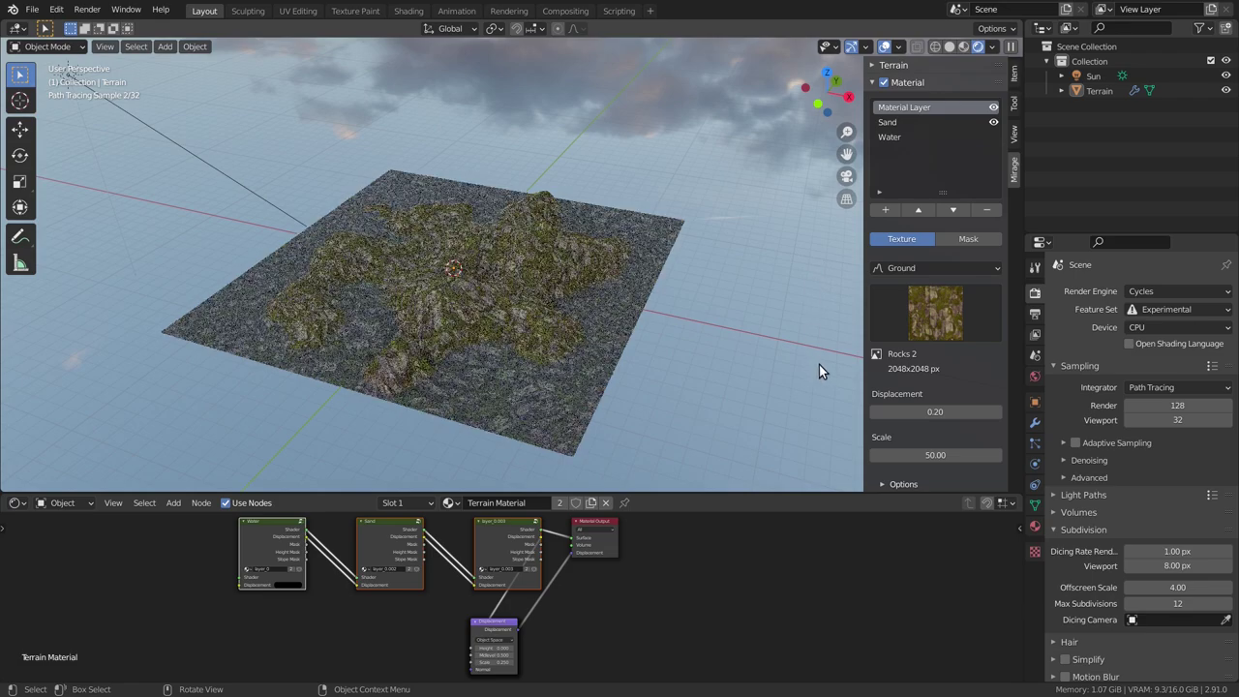
click(906, 455)
key(Return)
Set the layer's displacement to 0.50 and mask it above 14% height.
click(924, 412)
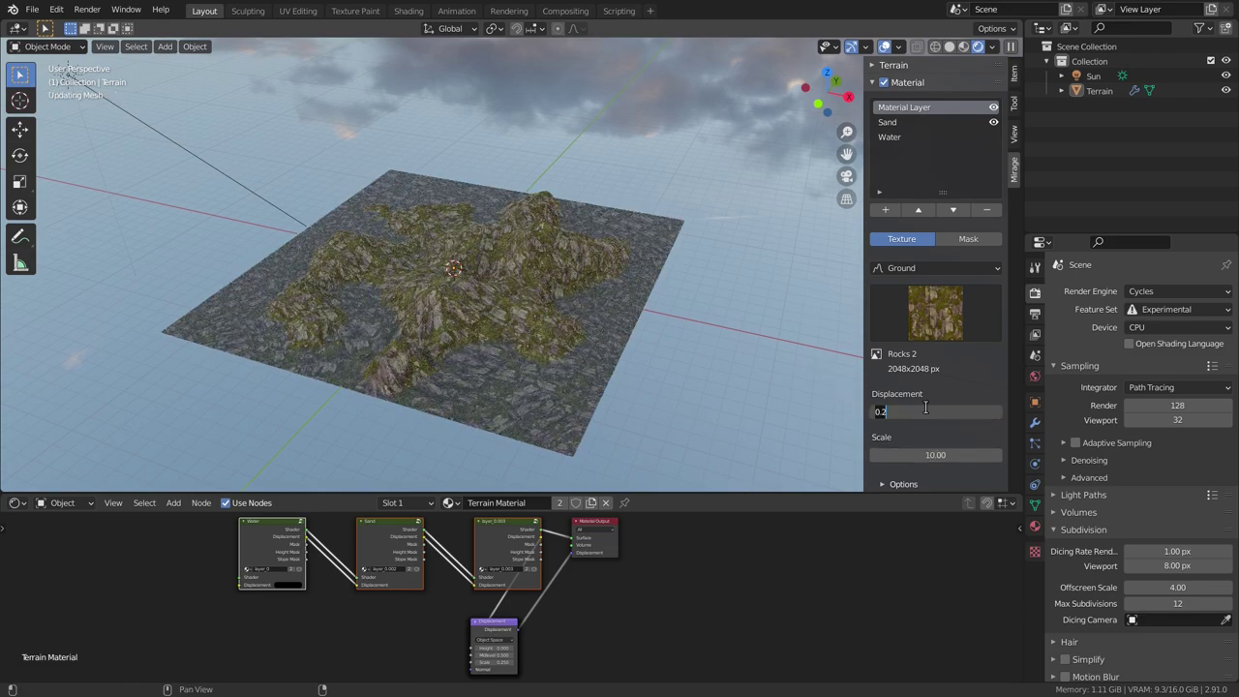
text(0.5)
key(Return)
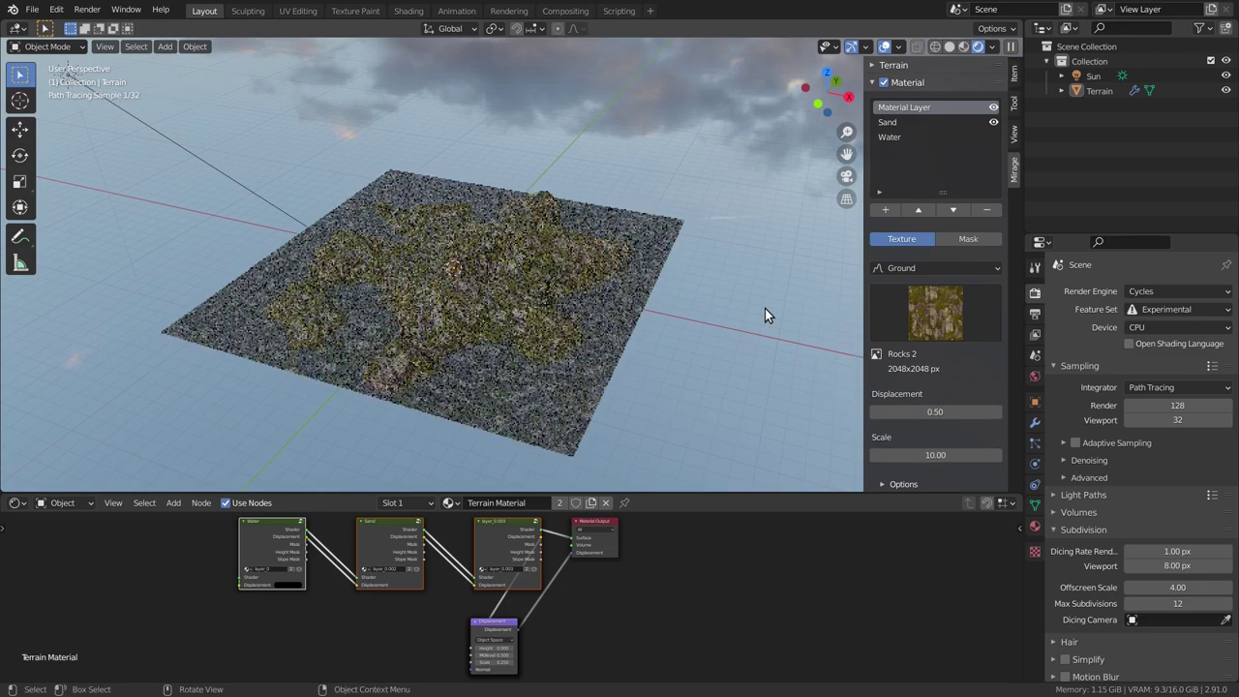
click(940, 238)
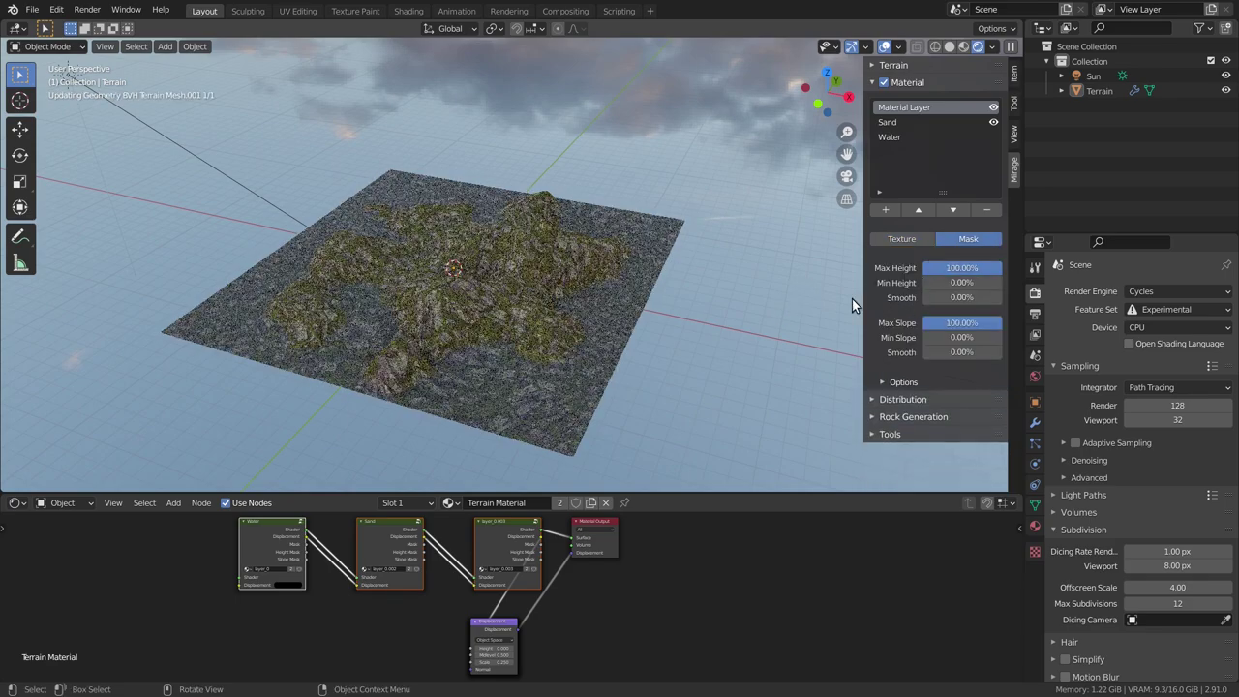
click(961, 283)
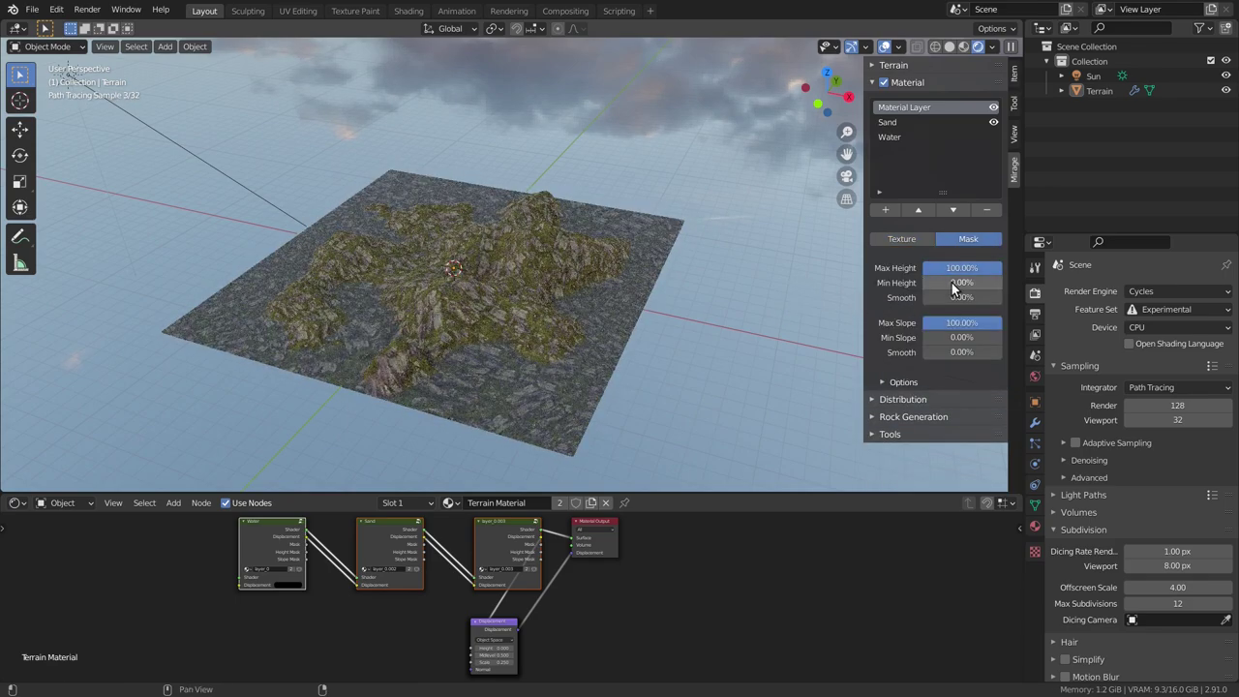
text(14)
key(Return)
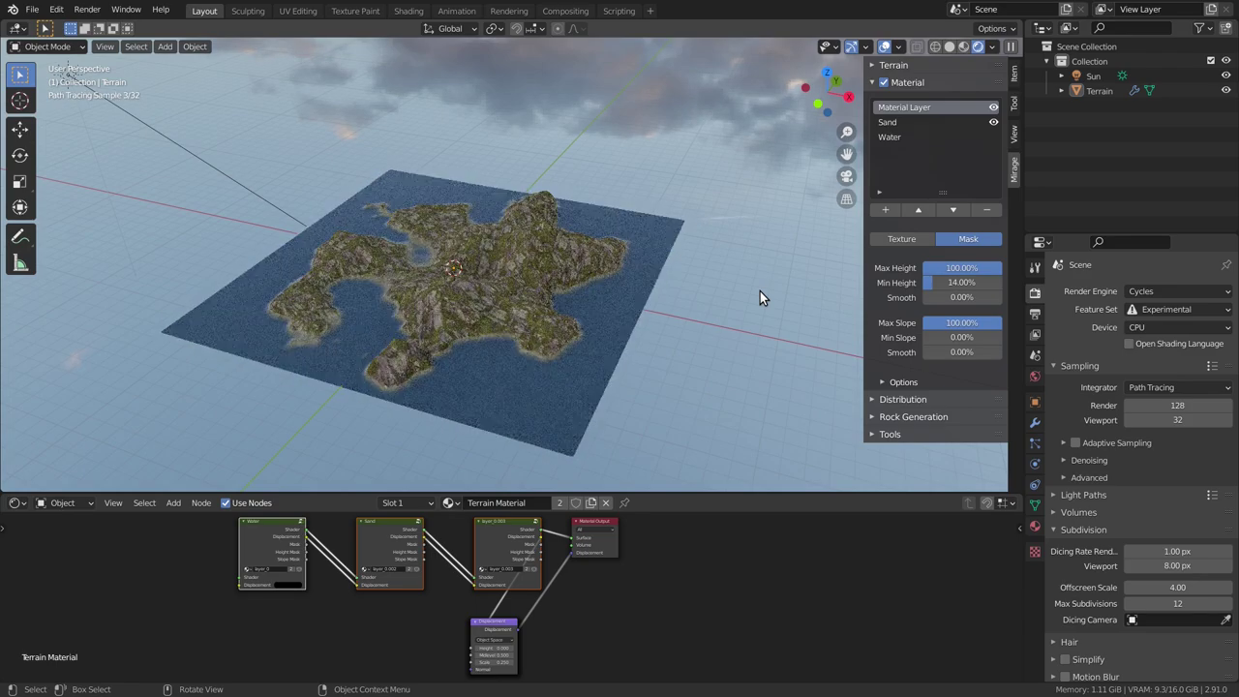
Name the layer 'Rocks' and add another new layer on top.
double_click(914, 106)
text(Rocks)
key(Return)
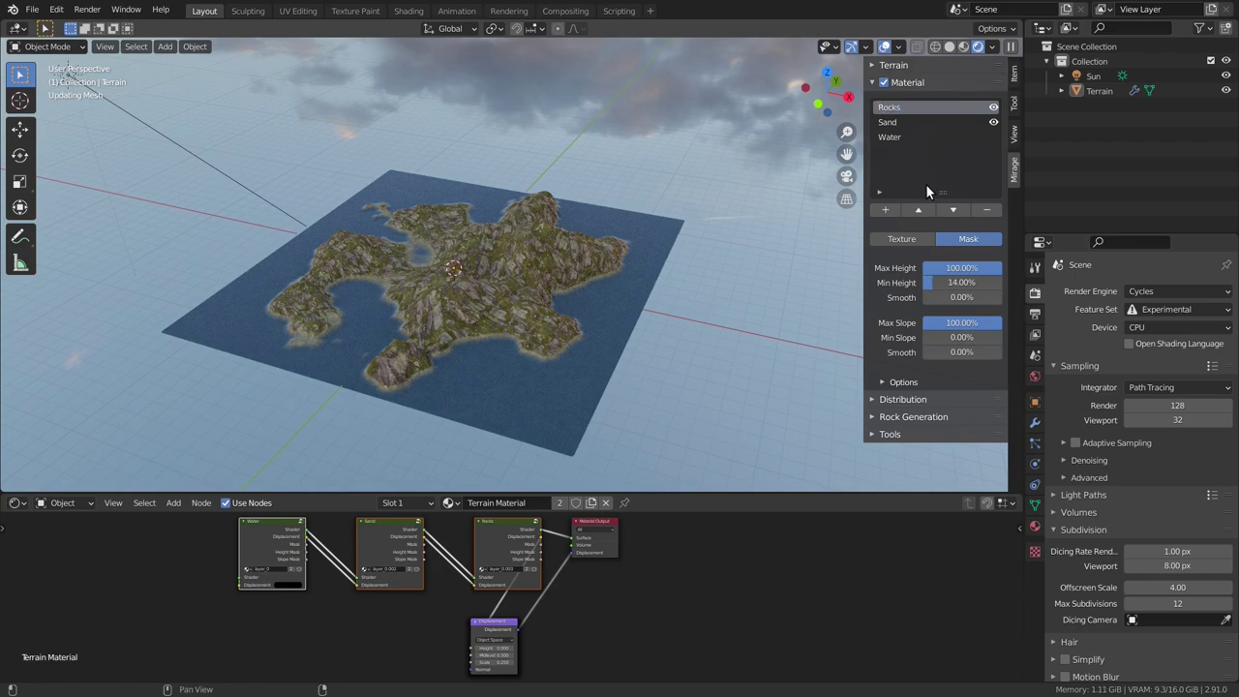
click(885, 209)
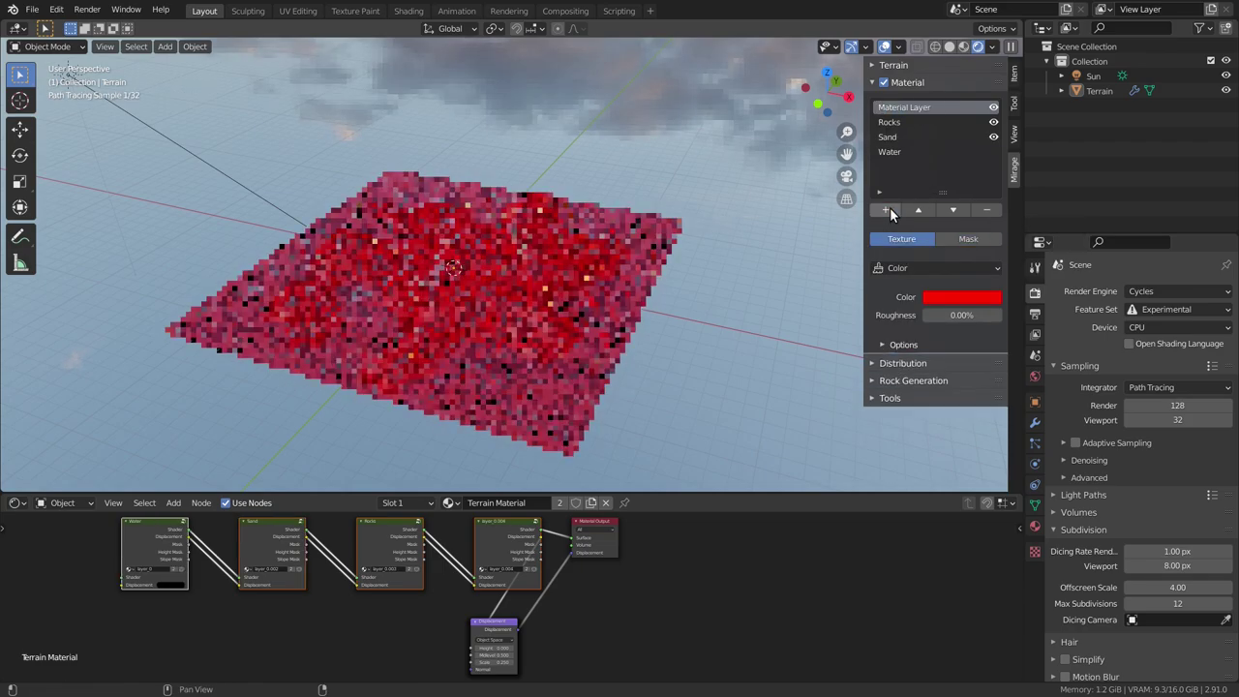
Give the new layer the Rocks 3 ground texture, displacement 0.50 and scale 40.
click(874, 267)
click(896, 308)
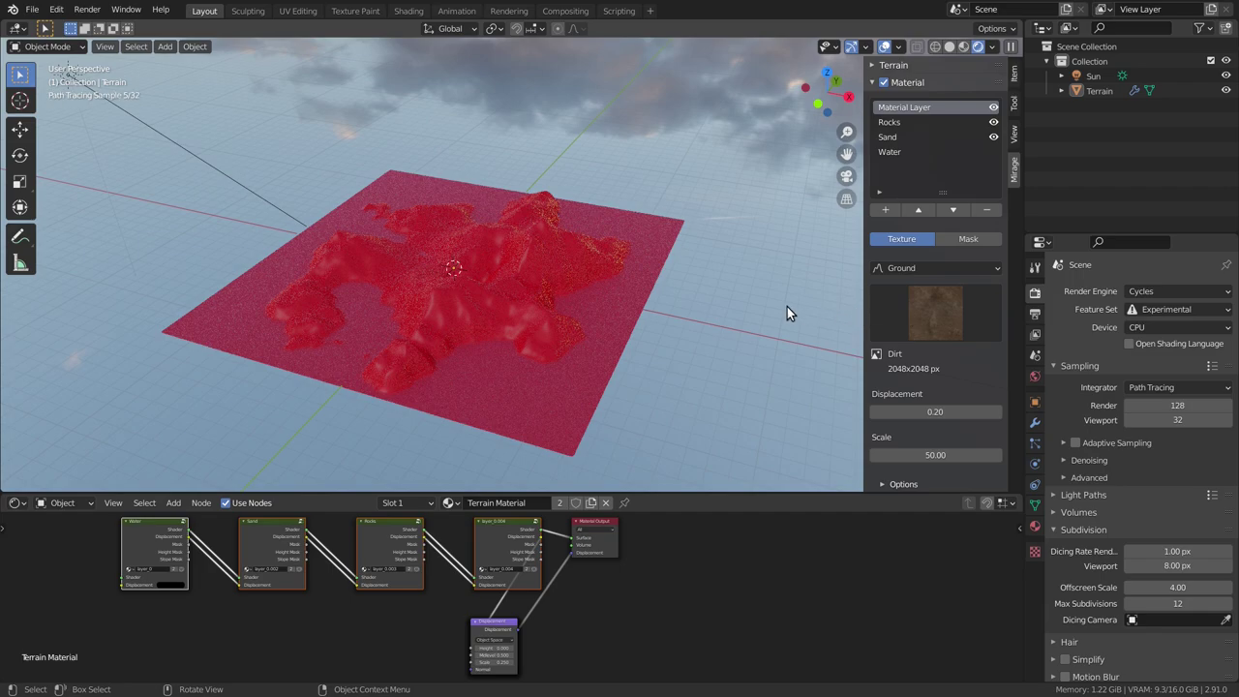
click(909, 316)
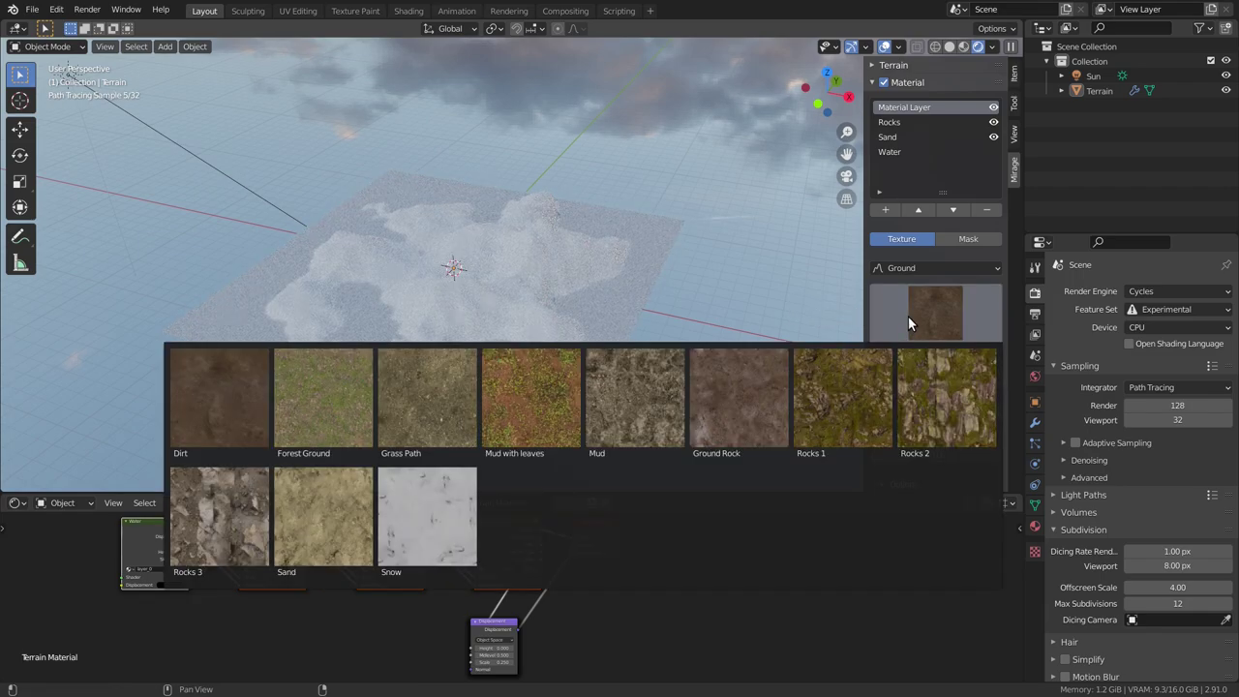
click(224, 495)
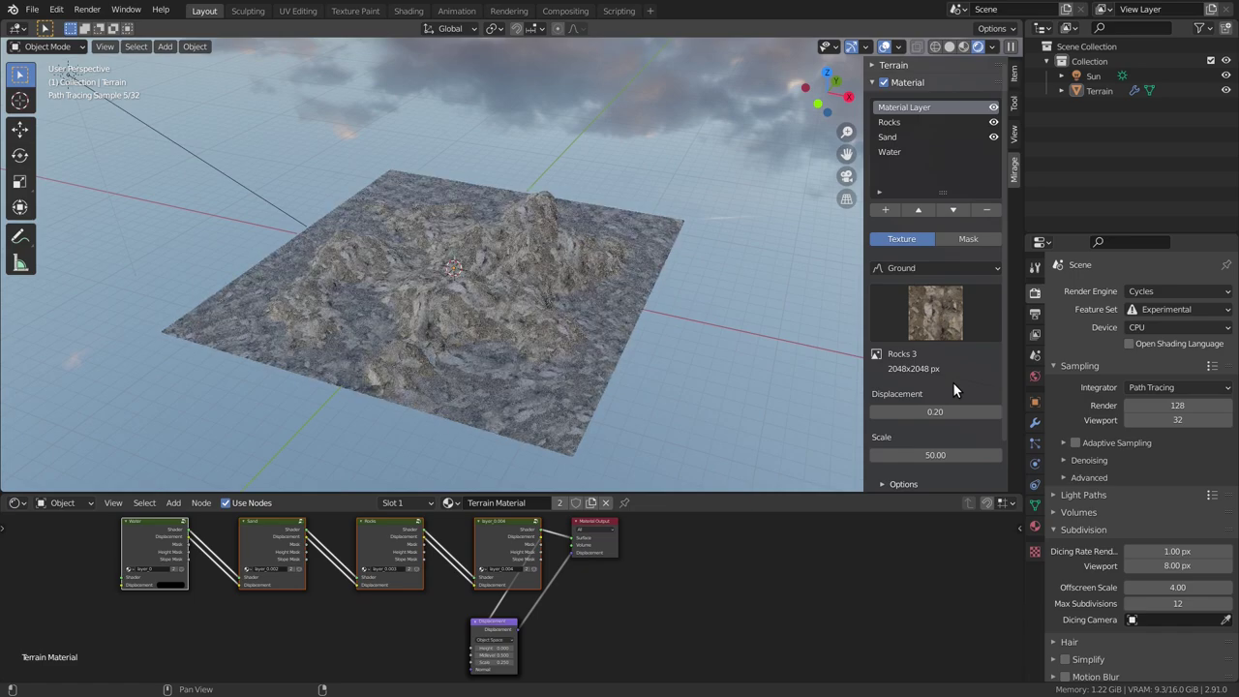
drag(947, 412, 968, 411)
drag(954, 455, 932, 454)
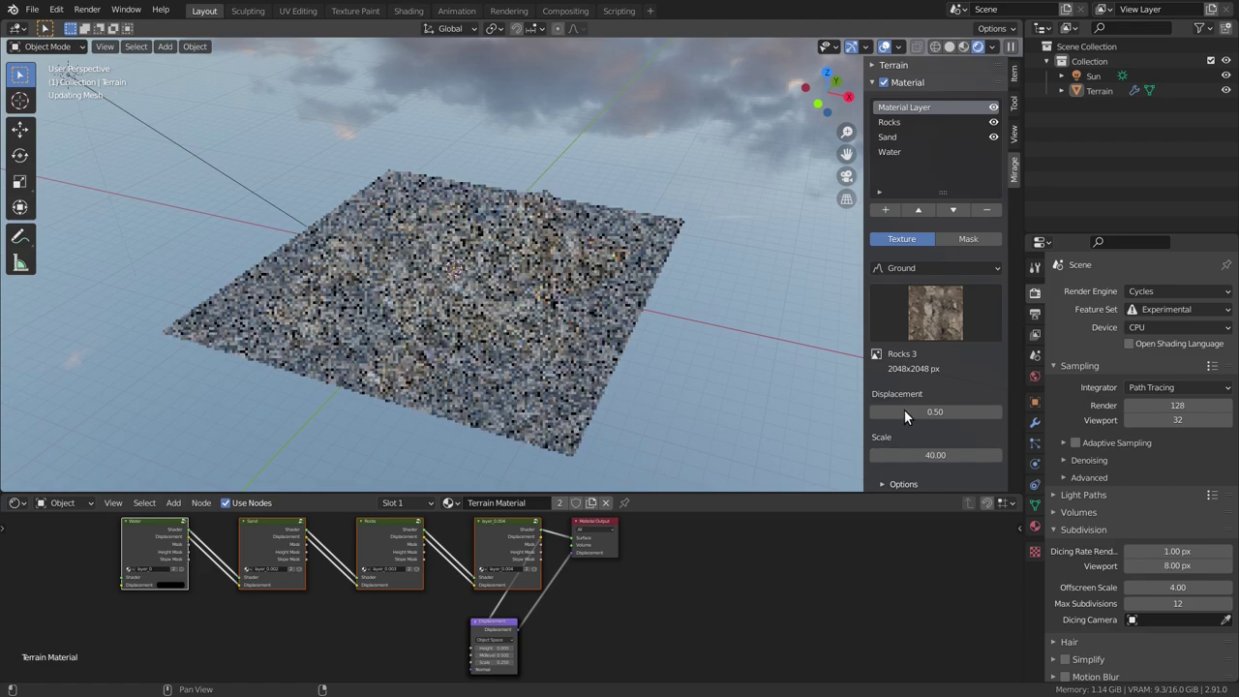
Mask the layer above 20% height and between 10% and 80% slope.
click(977, 234)
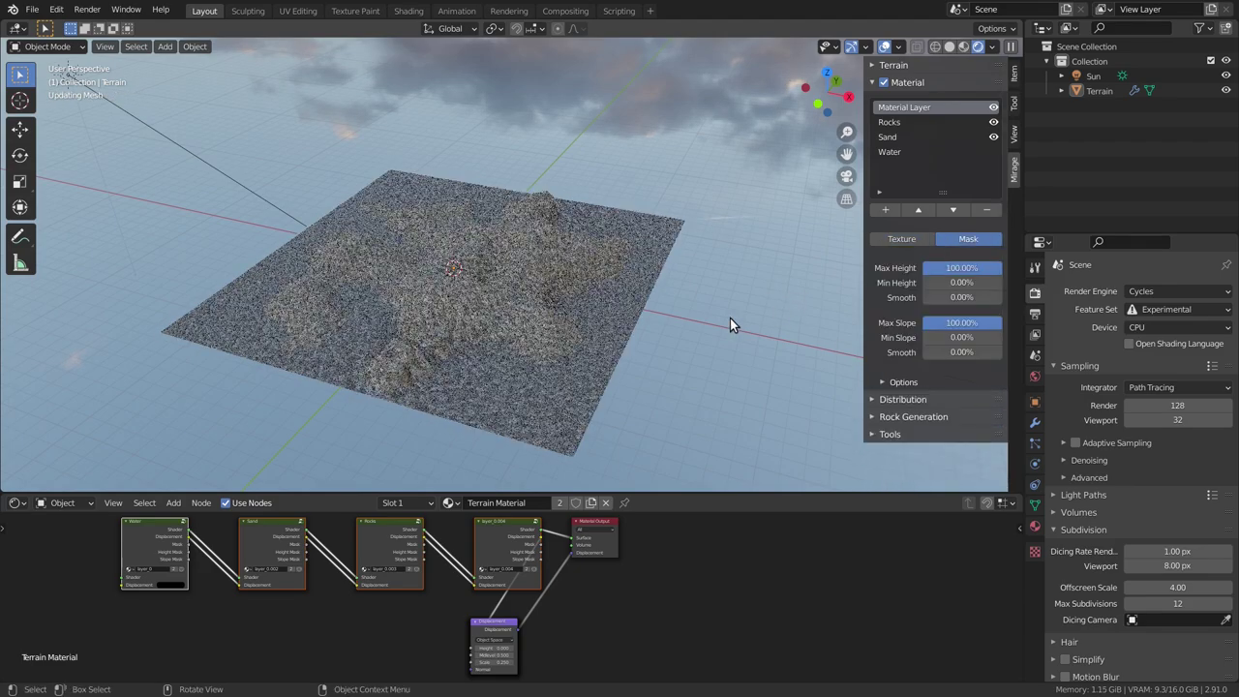
click(955, 282)
text(20)
key(Return)
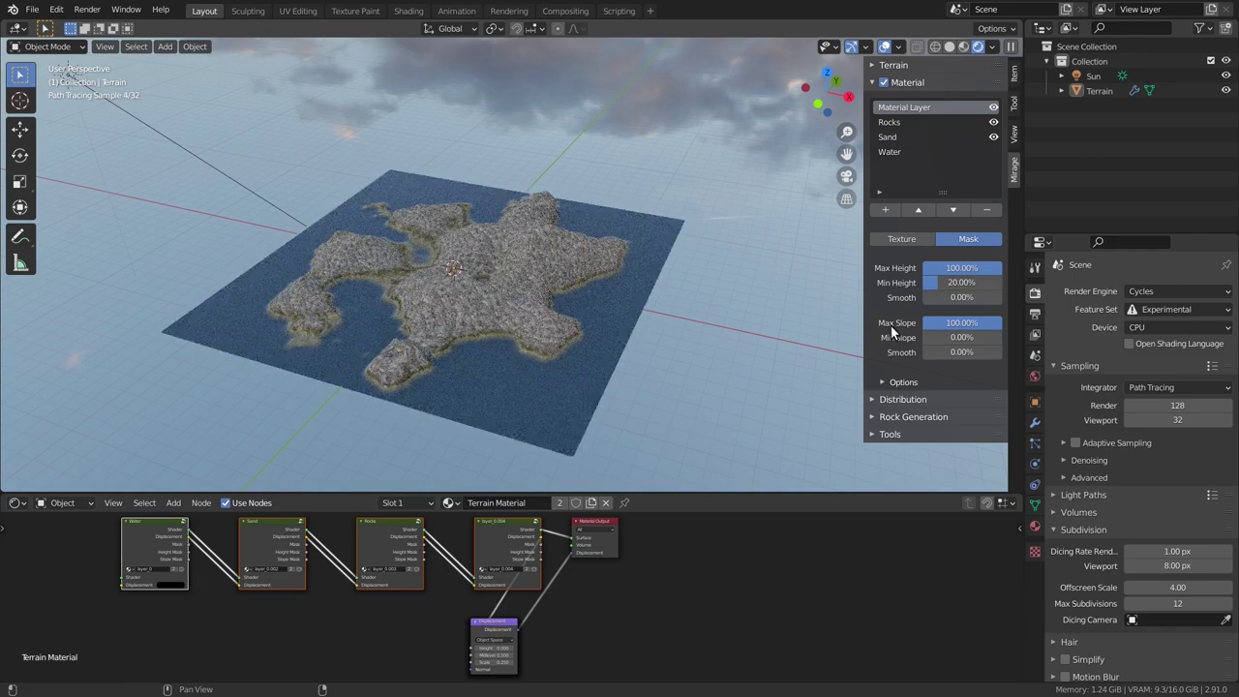
click(946, 337)
text(10)
click(945, 322)
text(80)
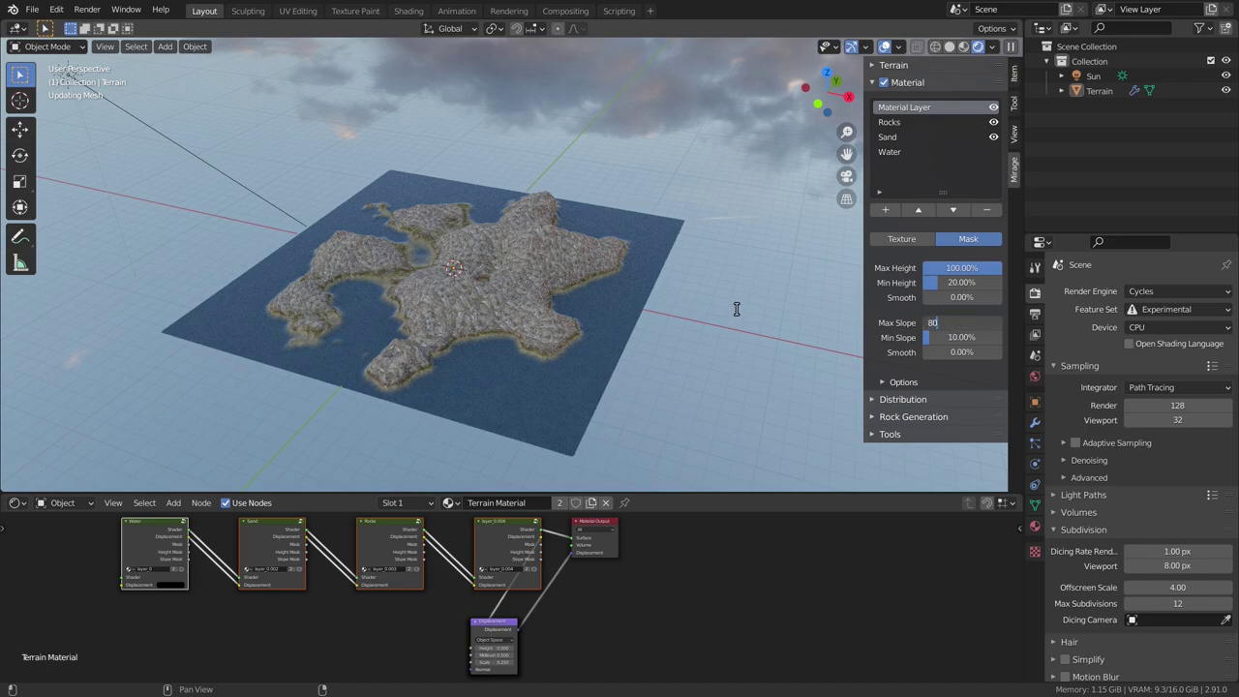
key(Return)
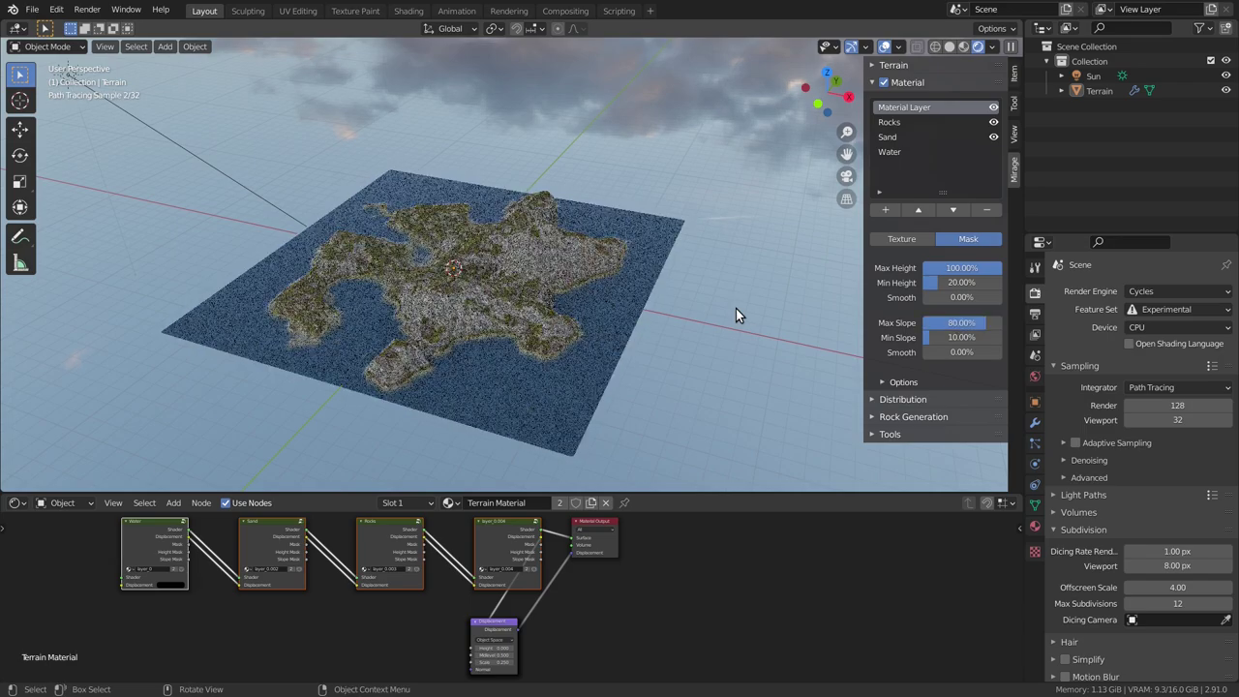
Name the layer 'More rocks' and add another layer to the stack.
double_click(916, 106)
text(More rocks)
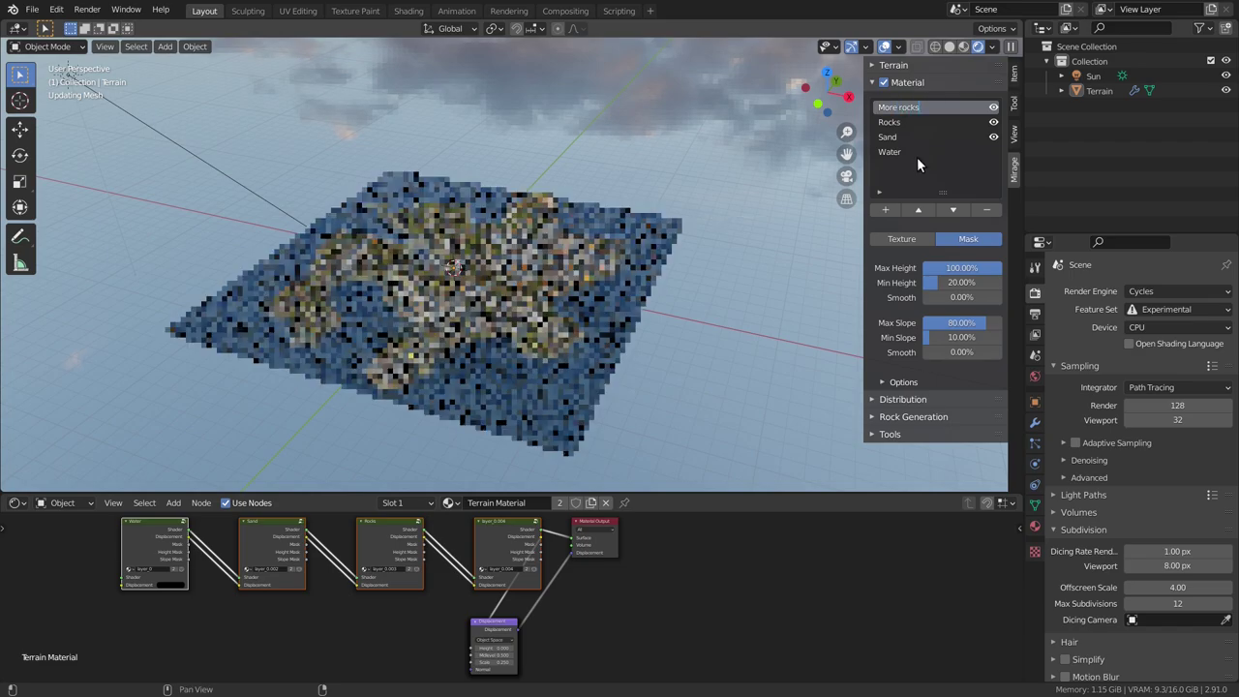
click(885, 210)
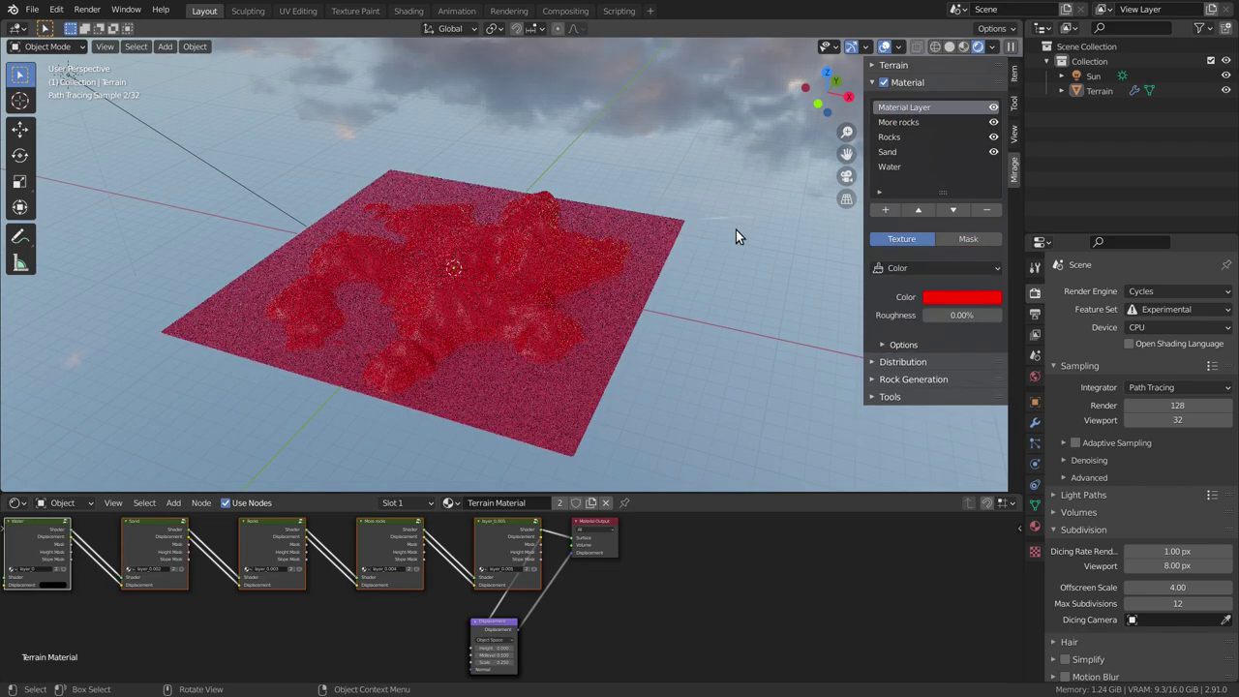
Apply the Ground Rock ground texture to the layer with displacement 0.70.
click(888, 268)
click(883, 309)
click(929, 312)
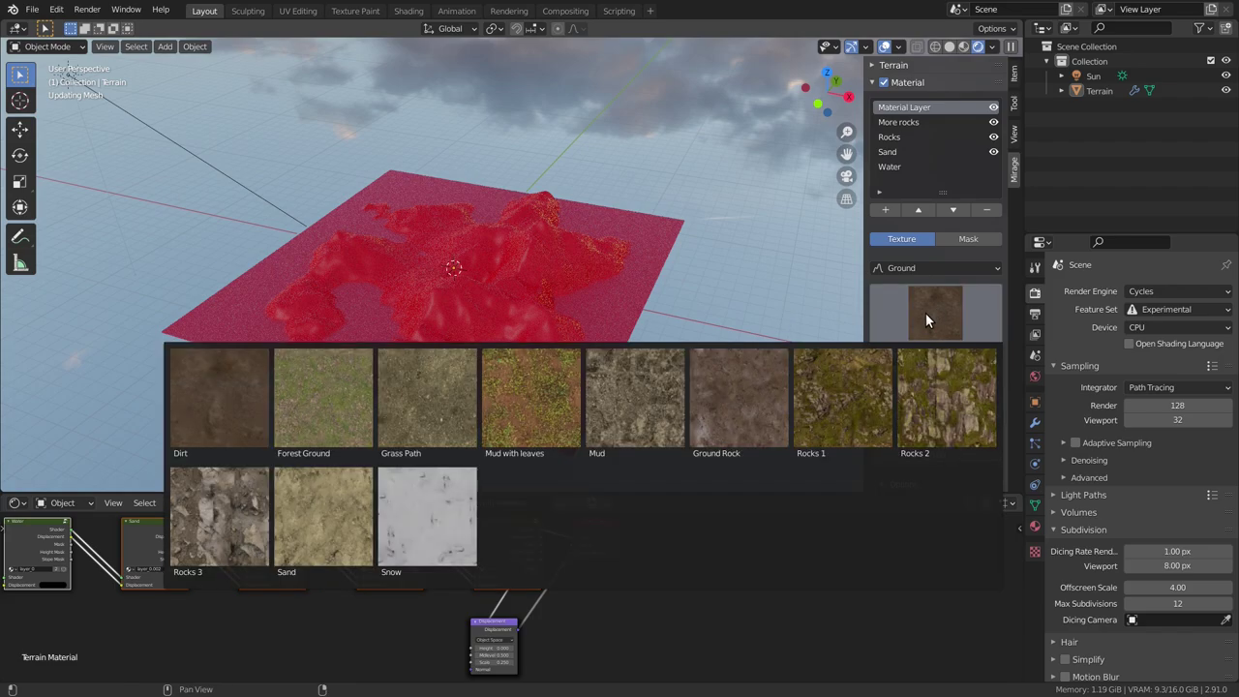
click(764, 417)
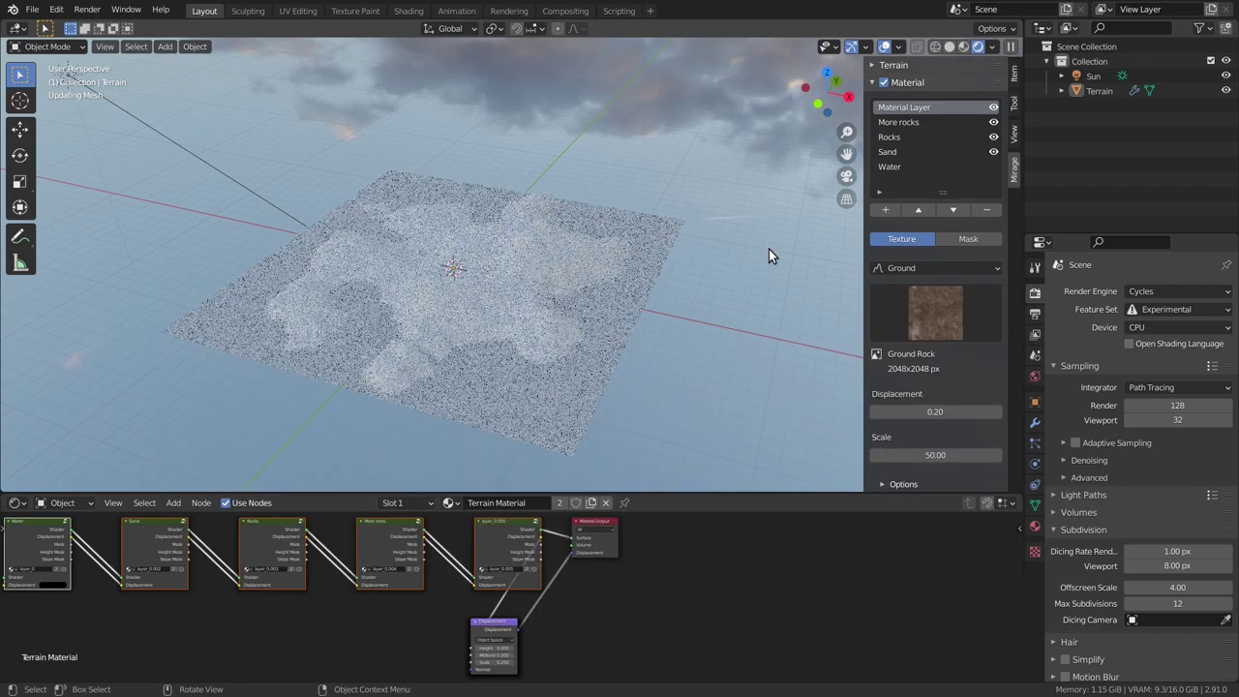
click(915, 412)
text(0)
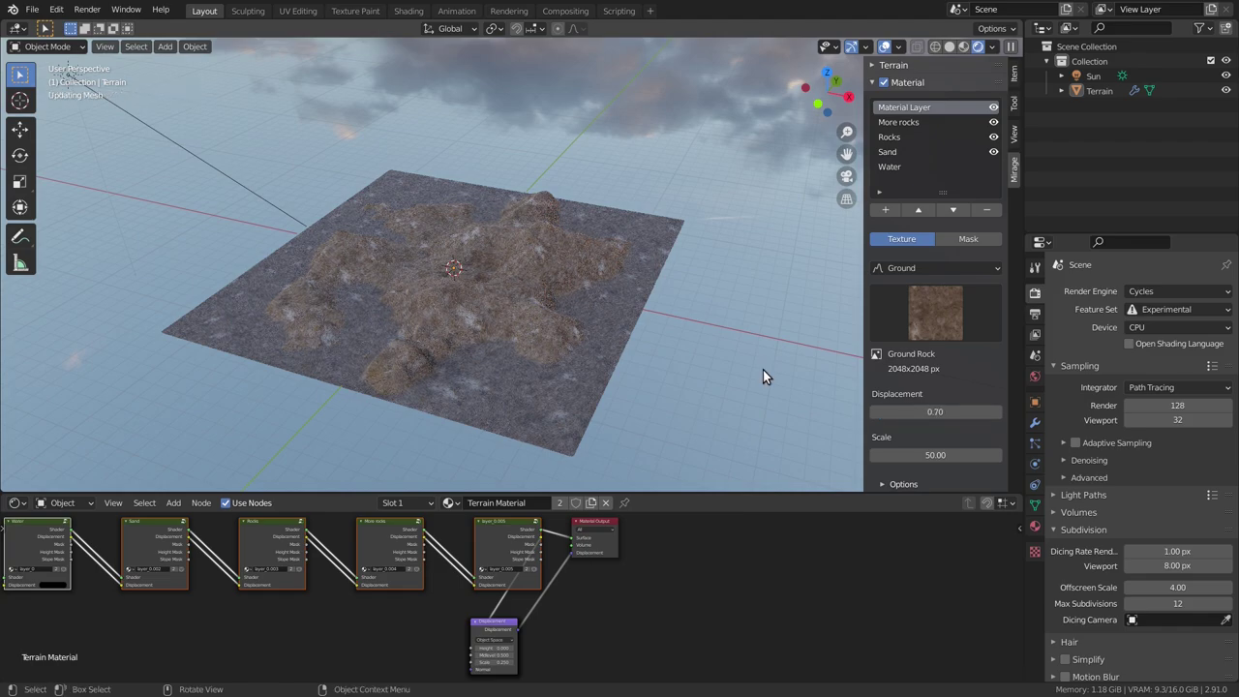
key(Return)
Mask the layer above 13% height and between 60% and 90% slope.
click(963, 238)
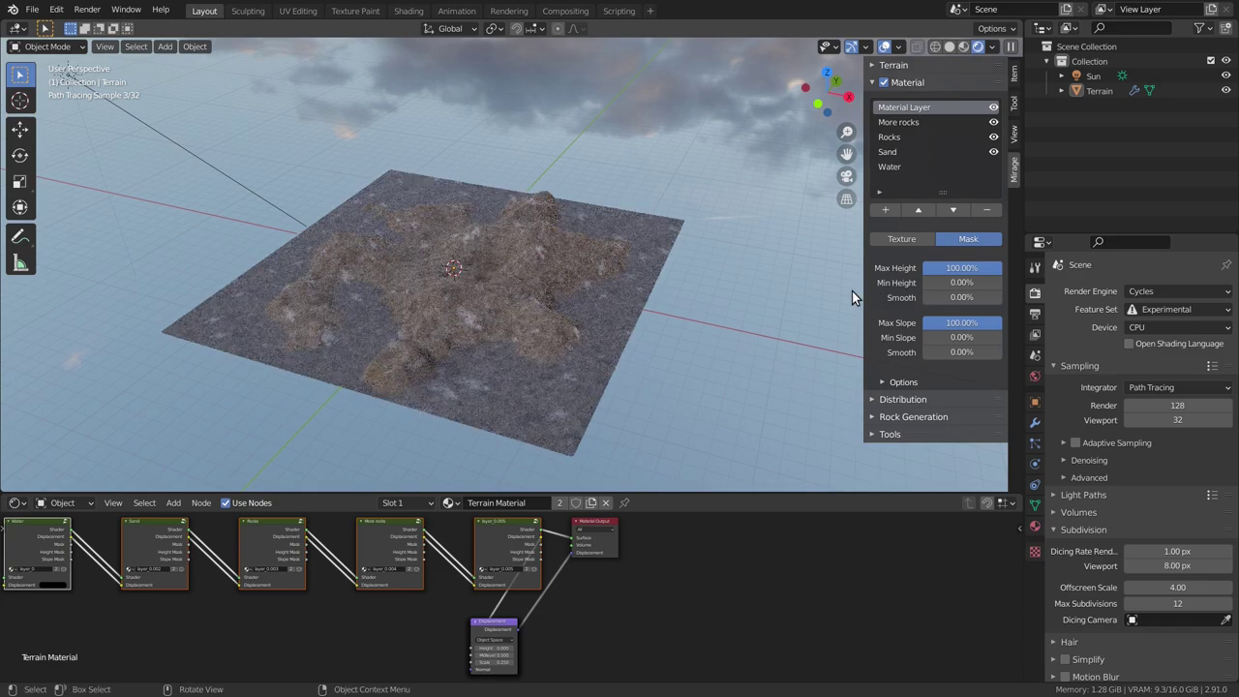
click(934, 283)
text(13)
key(Return)
click(942, 337)
text(60)
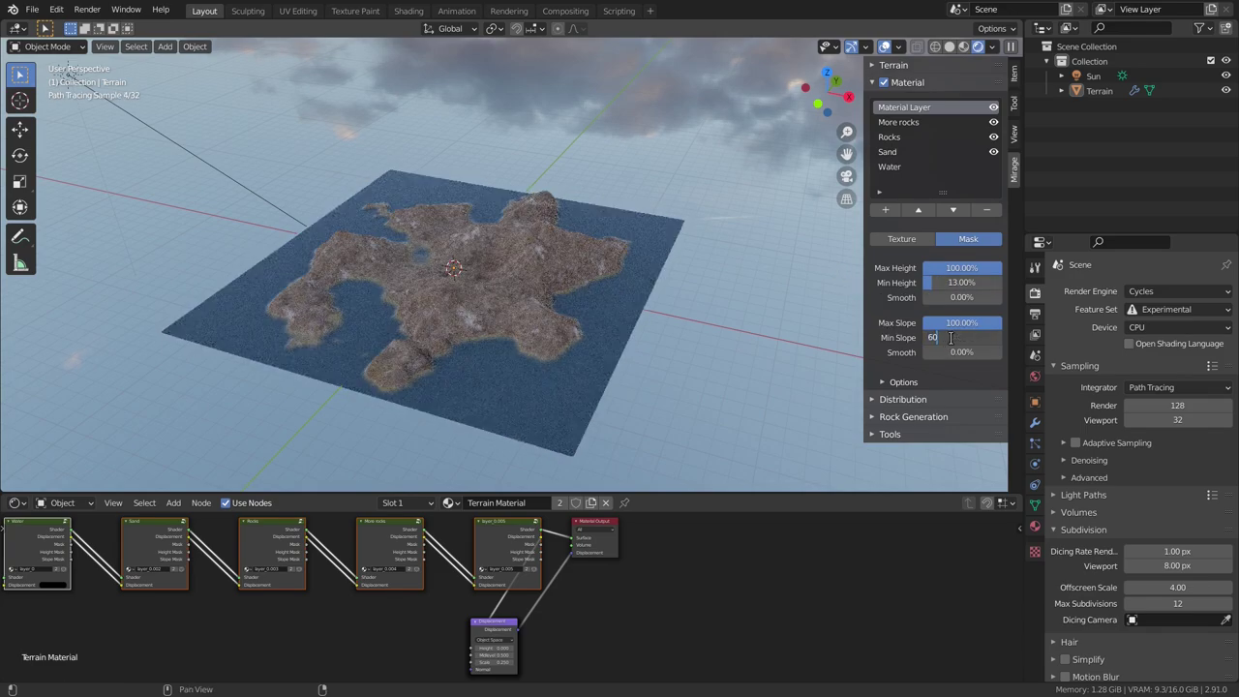
key(Return)
click(963, 322)
text(90)
key(Return)
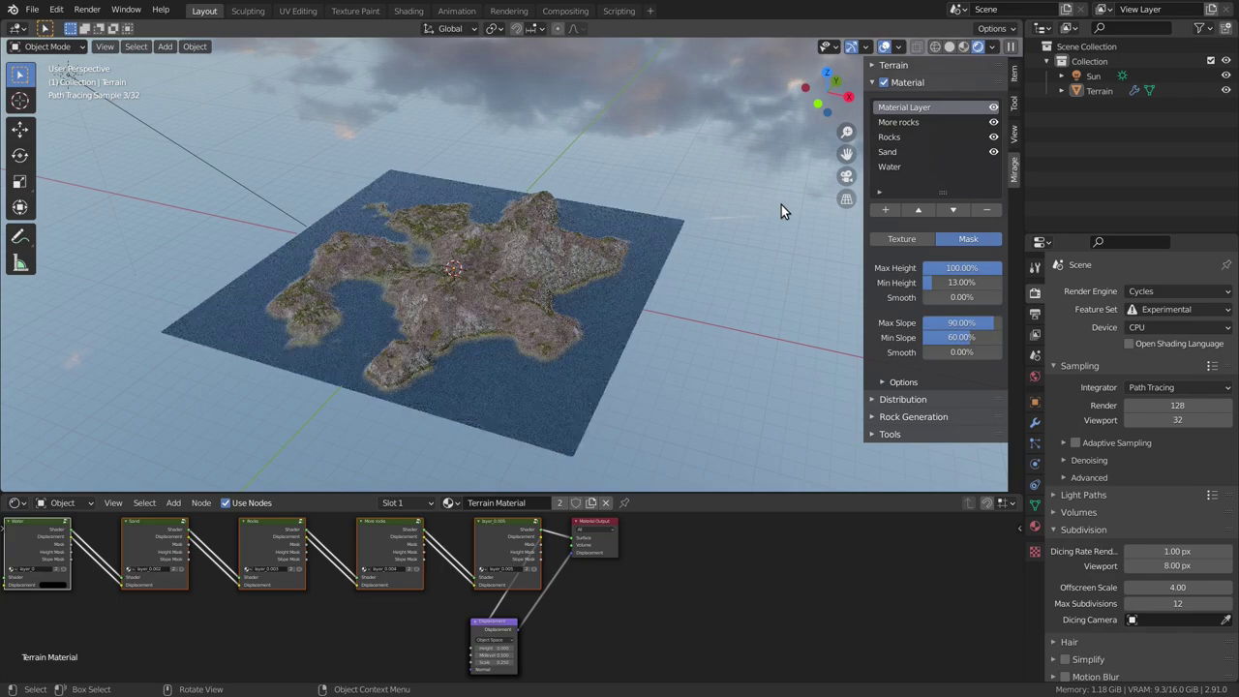
Name the layer 'Ground Rock' and add another layer on top.
double_click(925, 108)
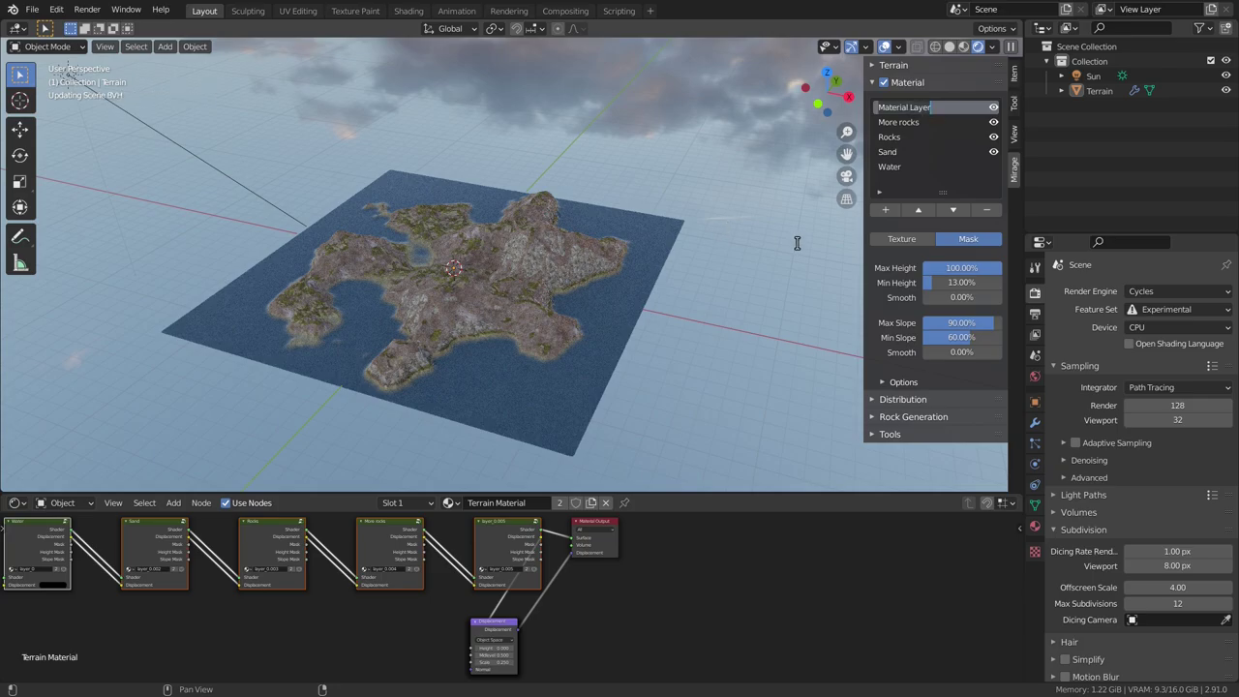
text(Grioun)
text(ound Rock)
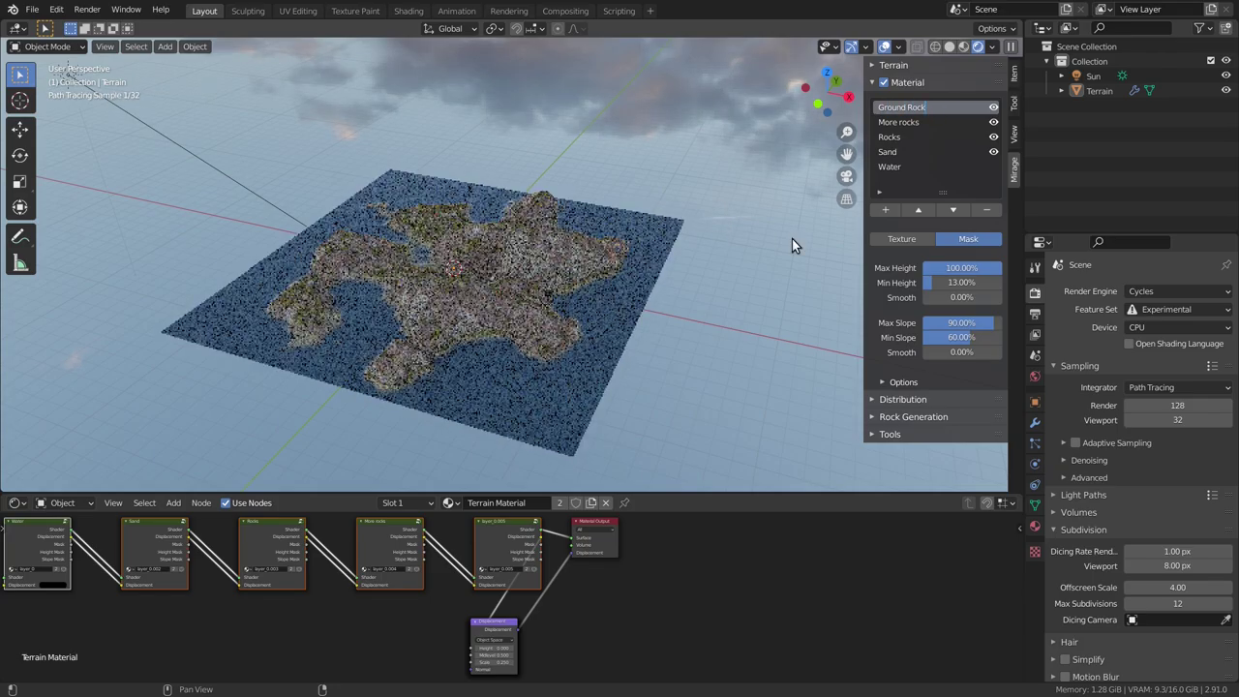
key(Return)
click(885, 209)
Apply the Dirt ground texture to the layer with displacement 0.60.
click(892, 272)
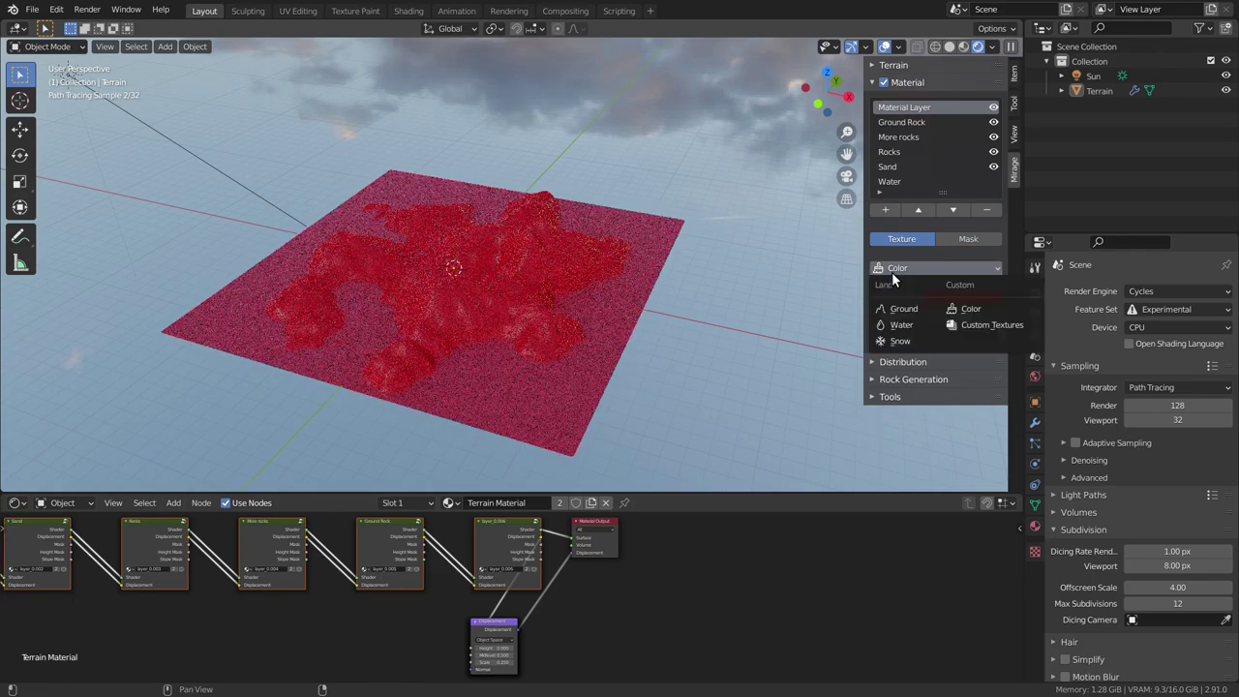
click(888, 305)
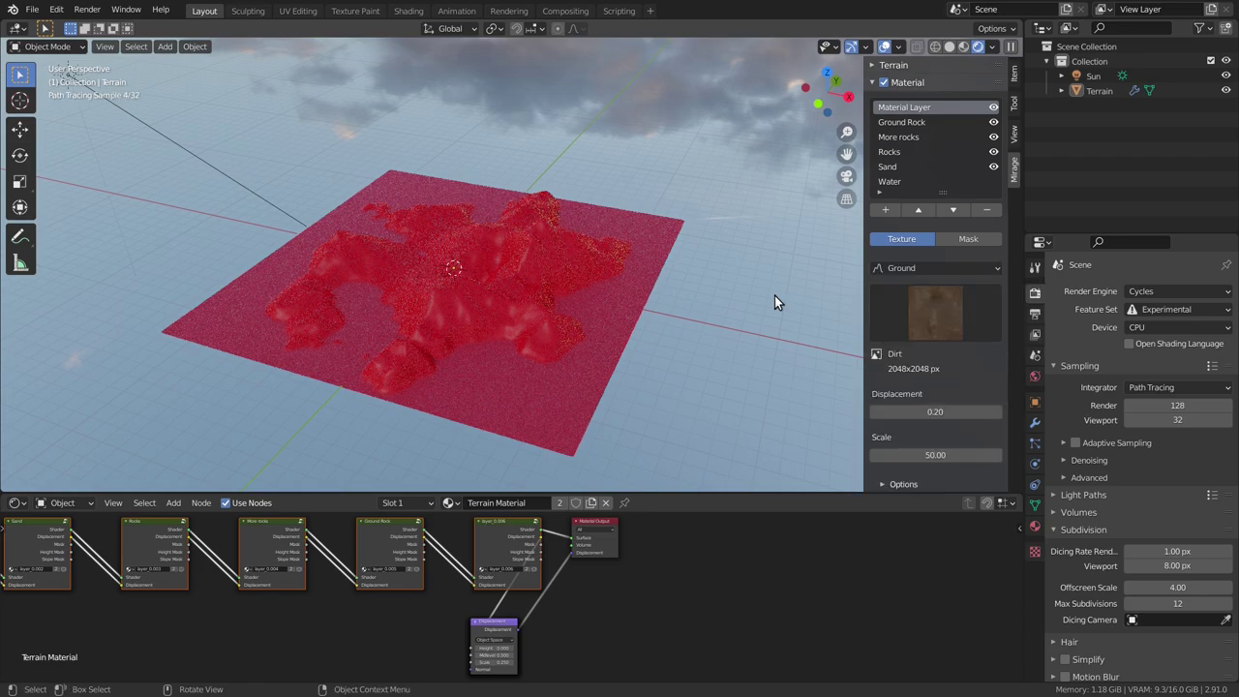
click(912, 304)
click(206, 426)
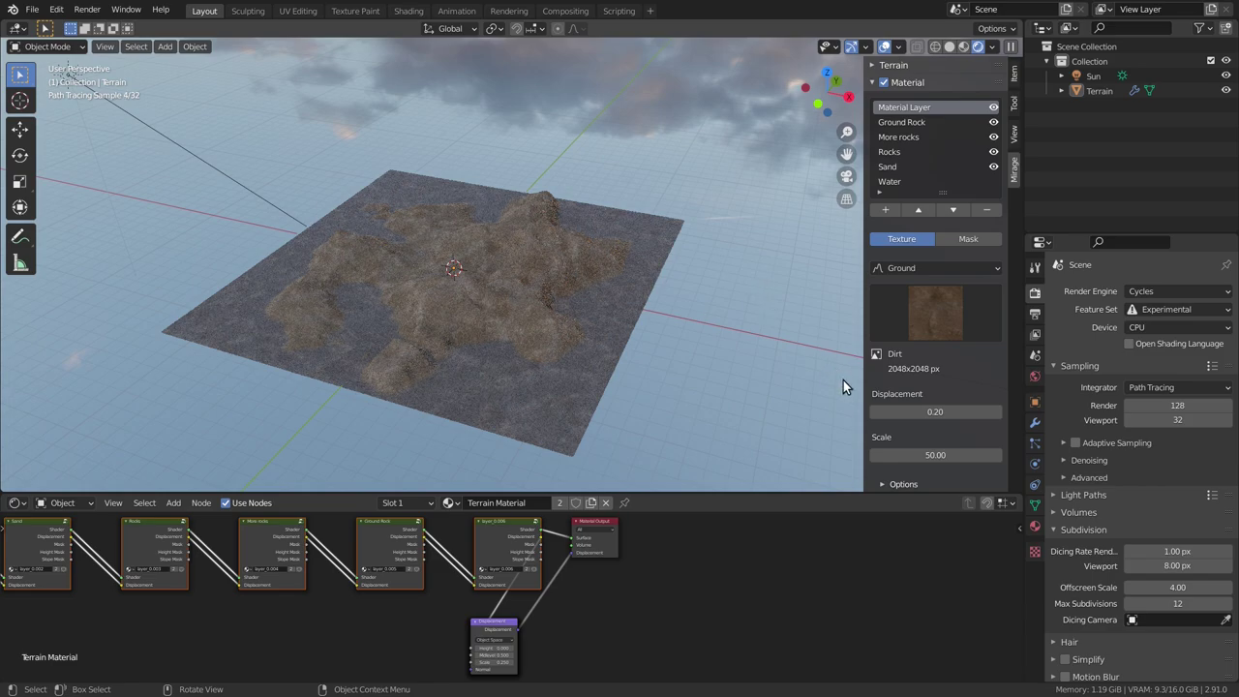
click(925, 411)
text(0.6)
key(Return)
Mask the layer above 15% height and 60% minimum slope, and name it 'Dirt'.
click(952, 239)
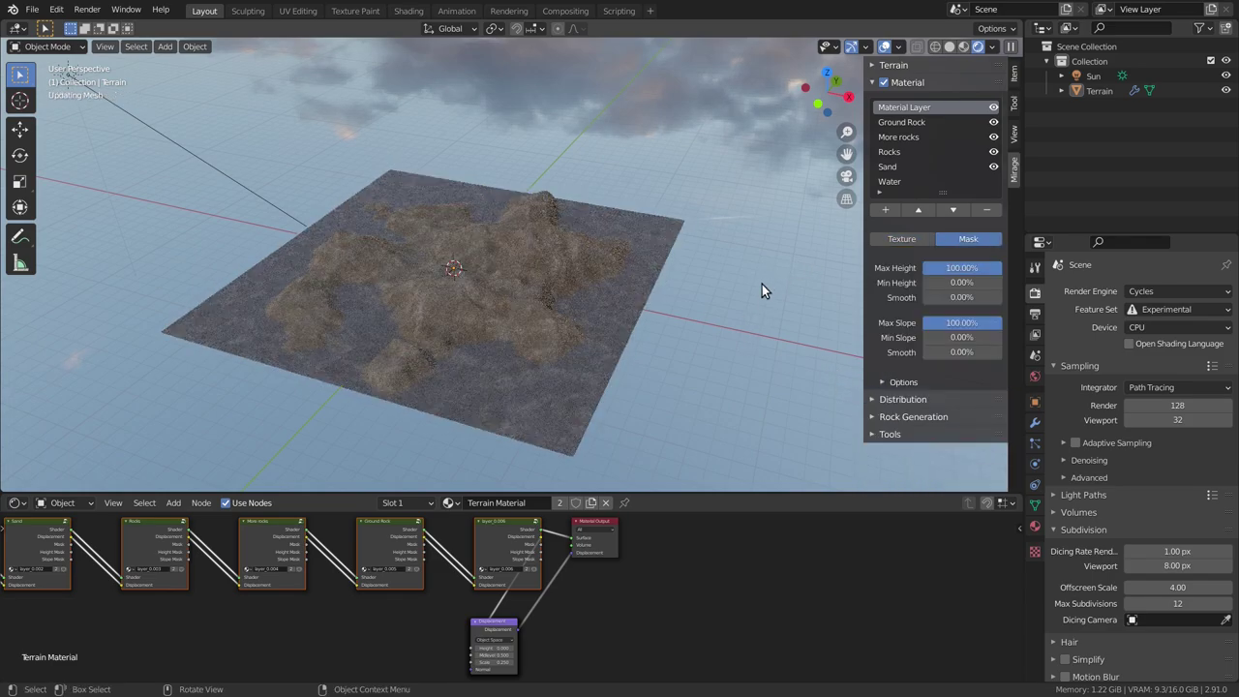
drag(927, 282, 937, 282)
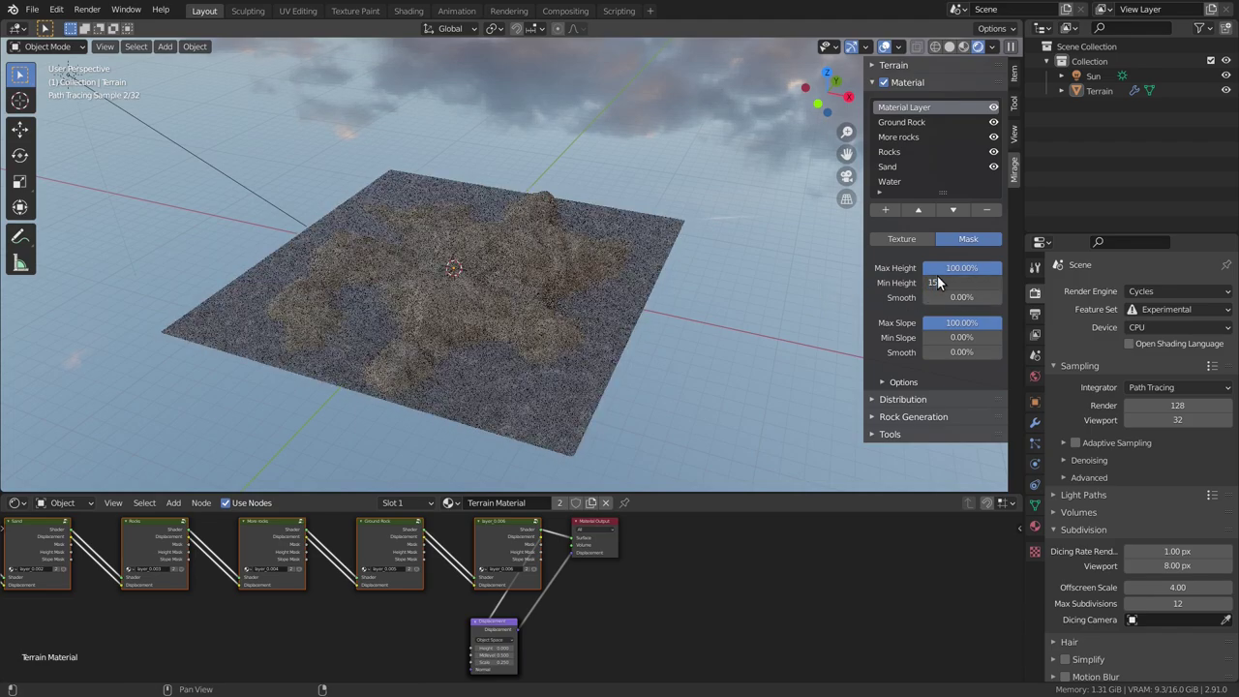
mouse_move(946, 340)
mouse_down()
mouse_move(992, 340)
mouse_move(976, 323)
mouse_up()
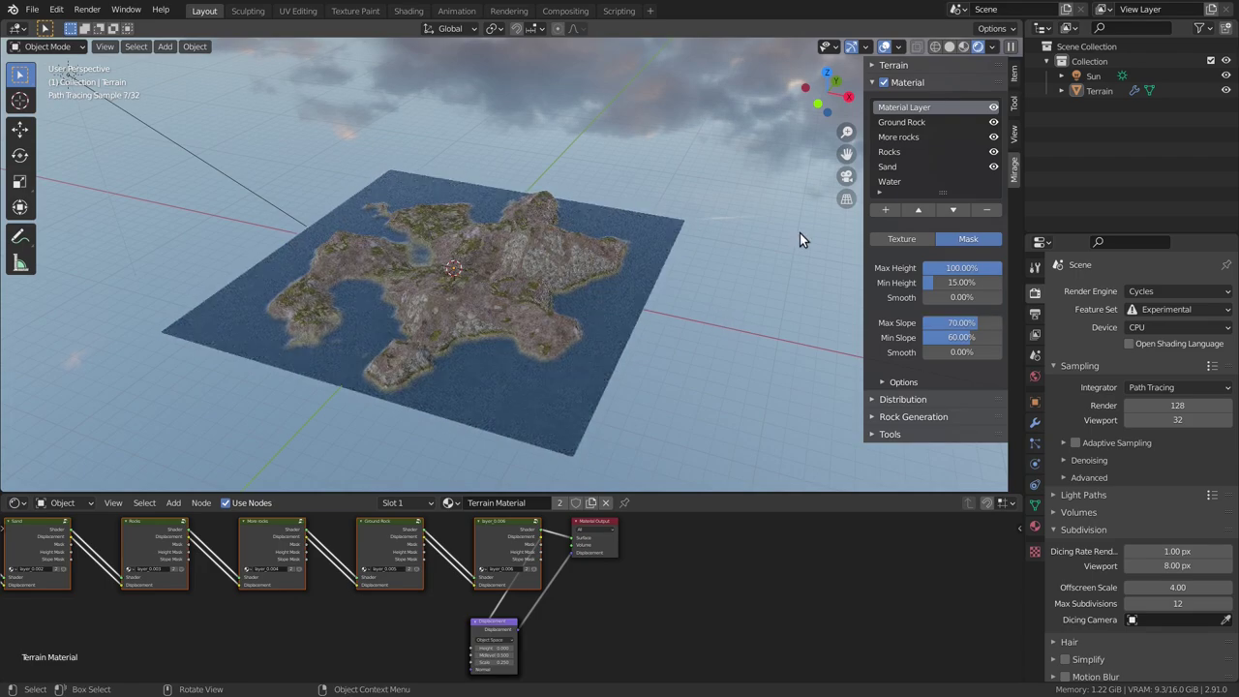
double_click(911, 104)
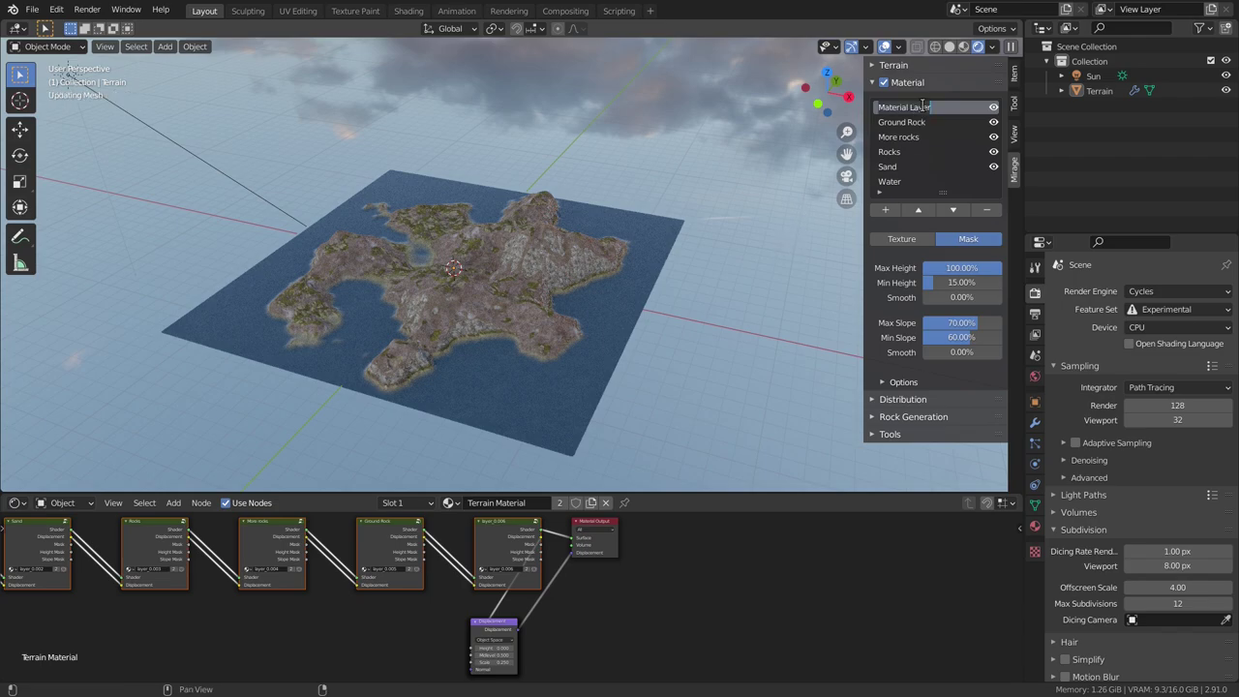
text(Dirt)
key(Return)
Add a new top layer named 'Grass'.
click(888, 210)
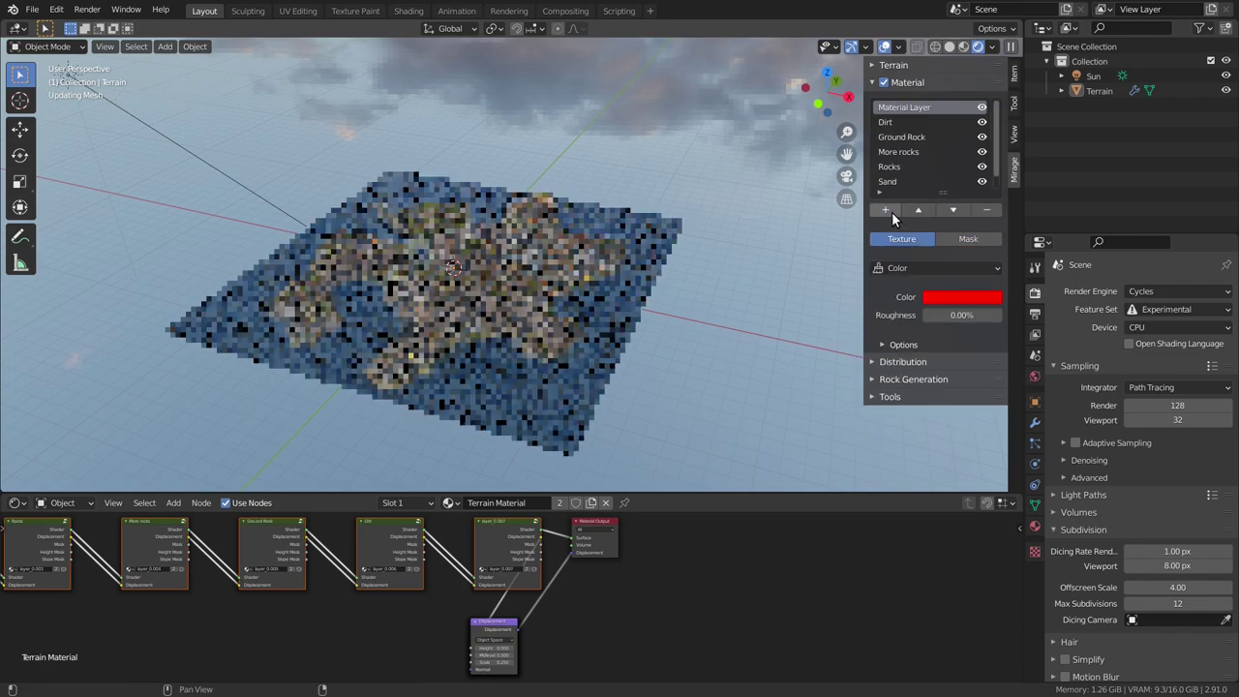
double_click(911, 107)
text(Grass)
key(Return)
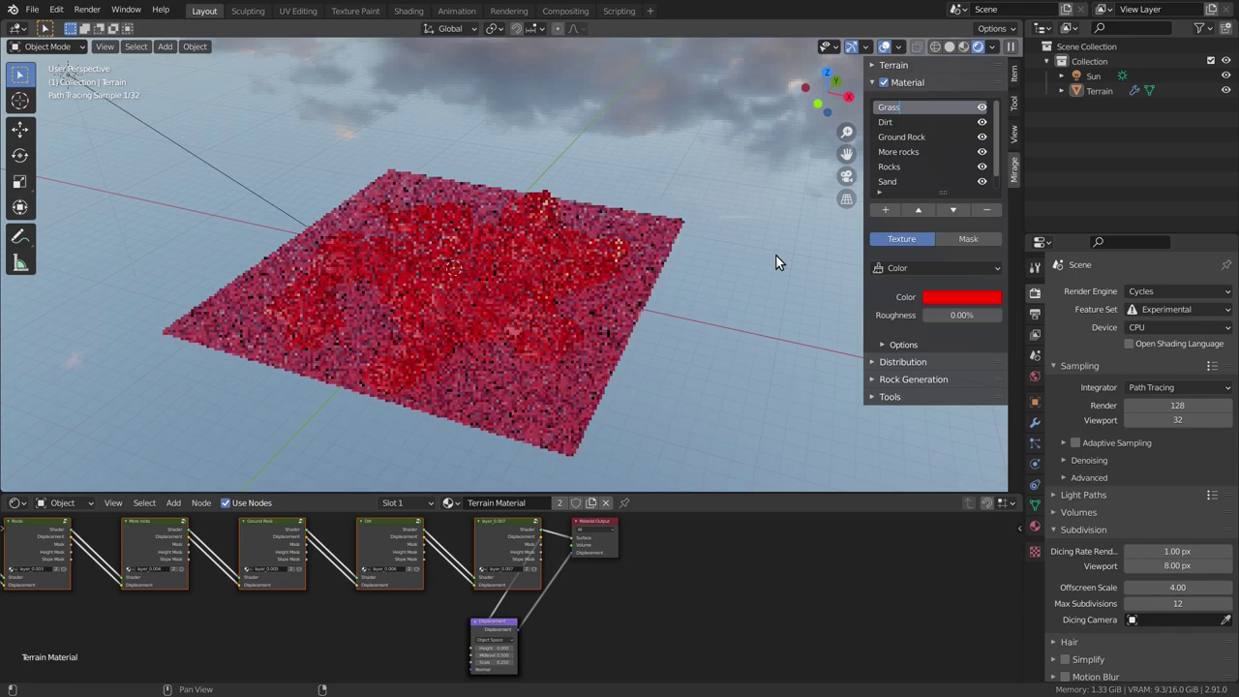
Give the Grass layer the Forest Ground texture at 0.50 displacement.
click(895, 273)
click(900, 310)
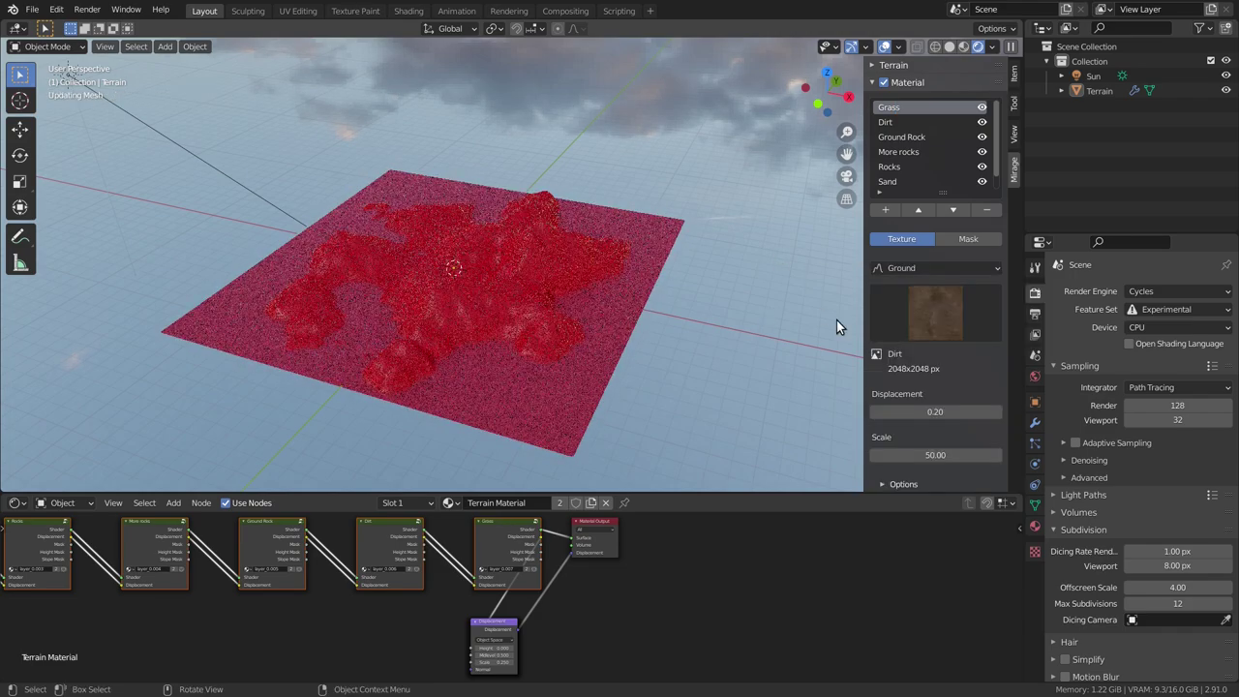
click(935, 312)
click(323, 402)
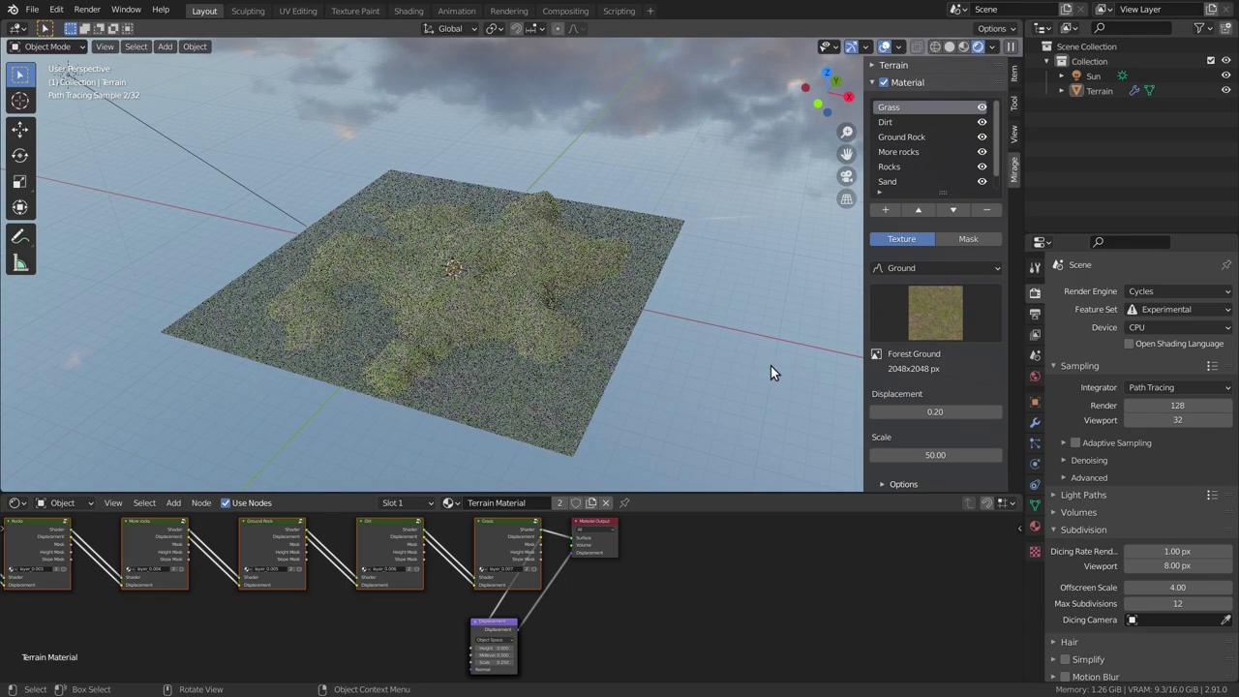
click(919, 411)
text(0.5)
key(Return)
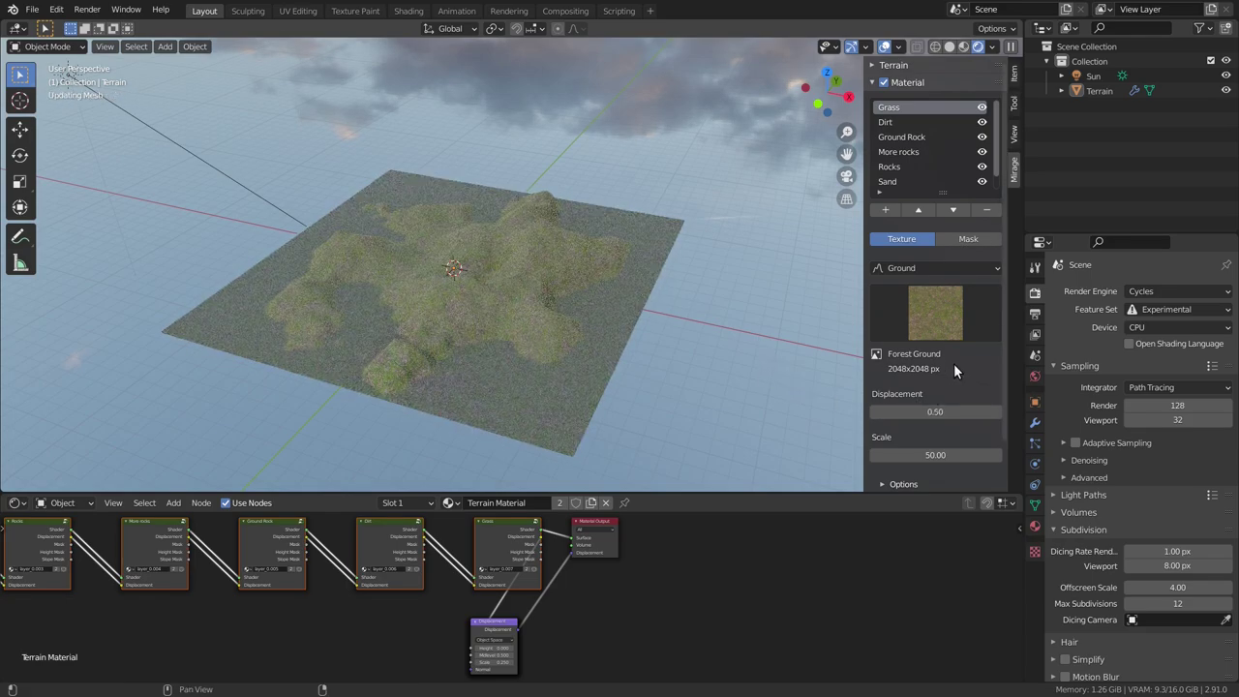
Mask the Grass layer above 20% height and 80% minimum slope.
click(950, 242)
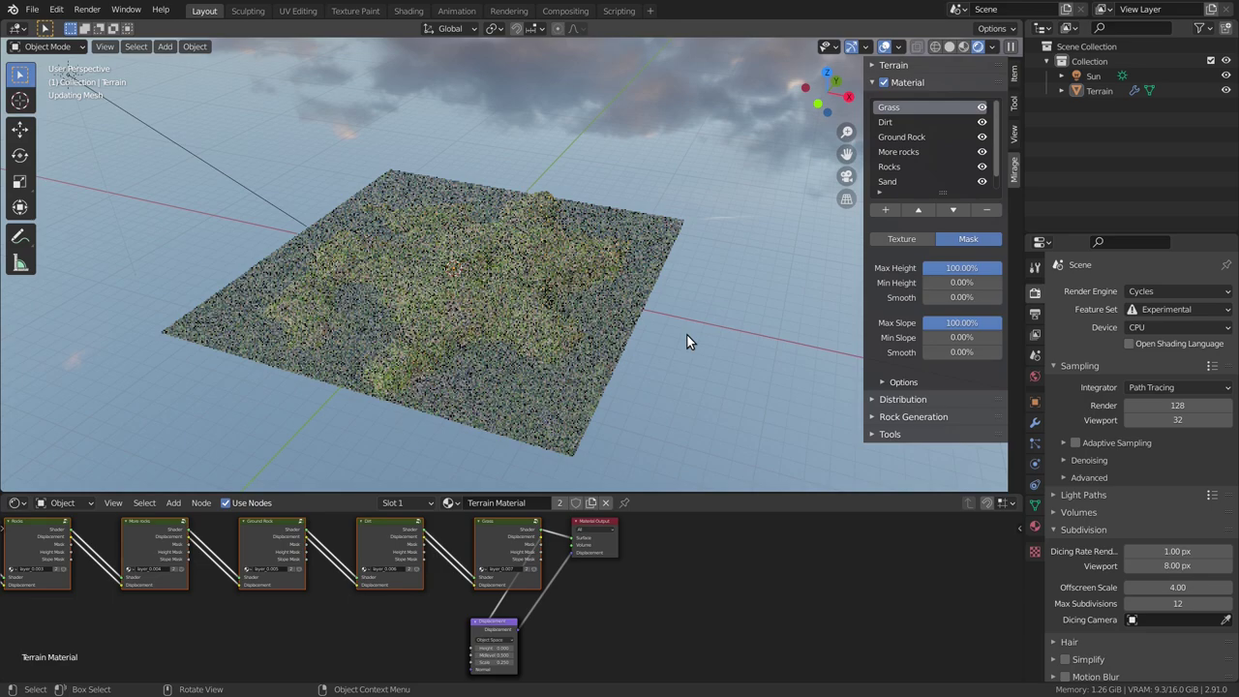
drag(956, 283, 972, 282)
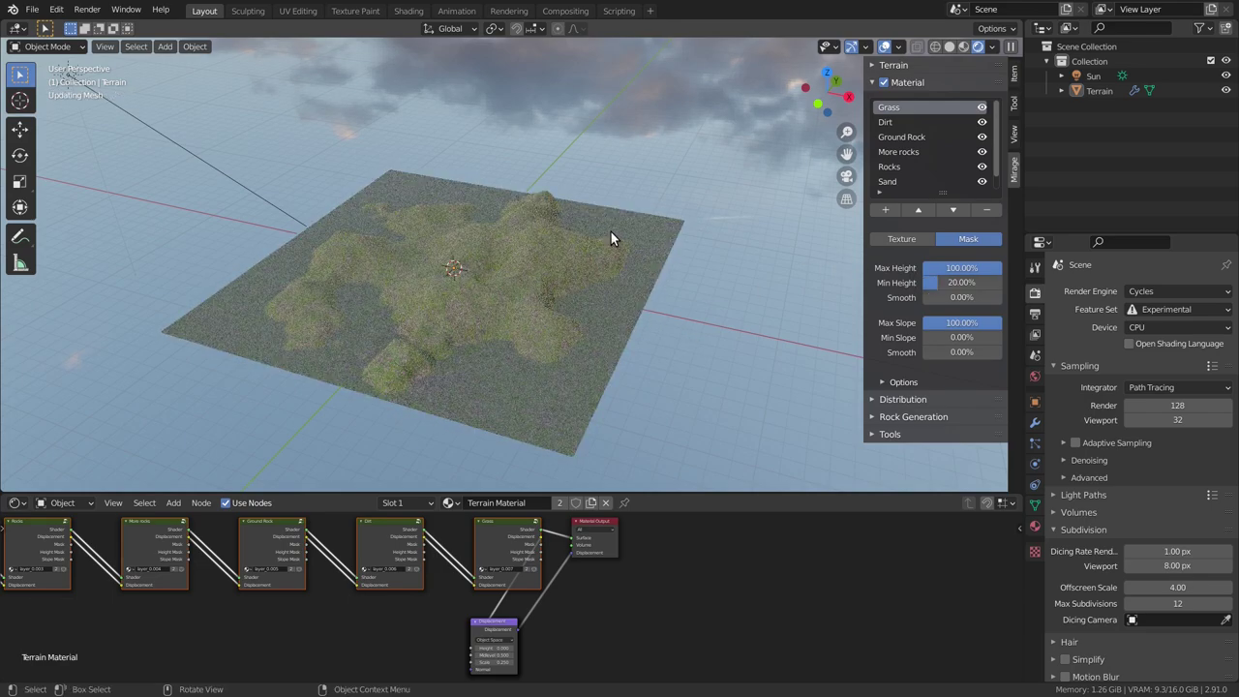
click(954, 338)
text(80)
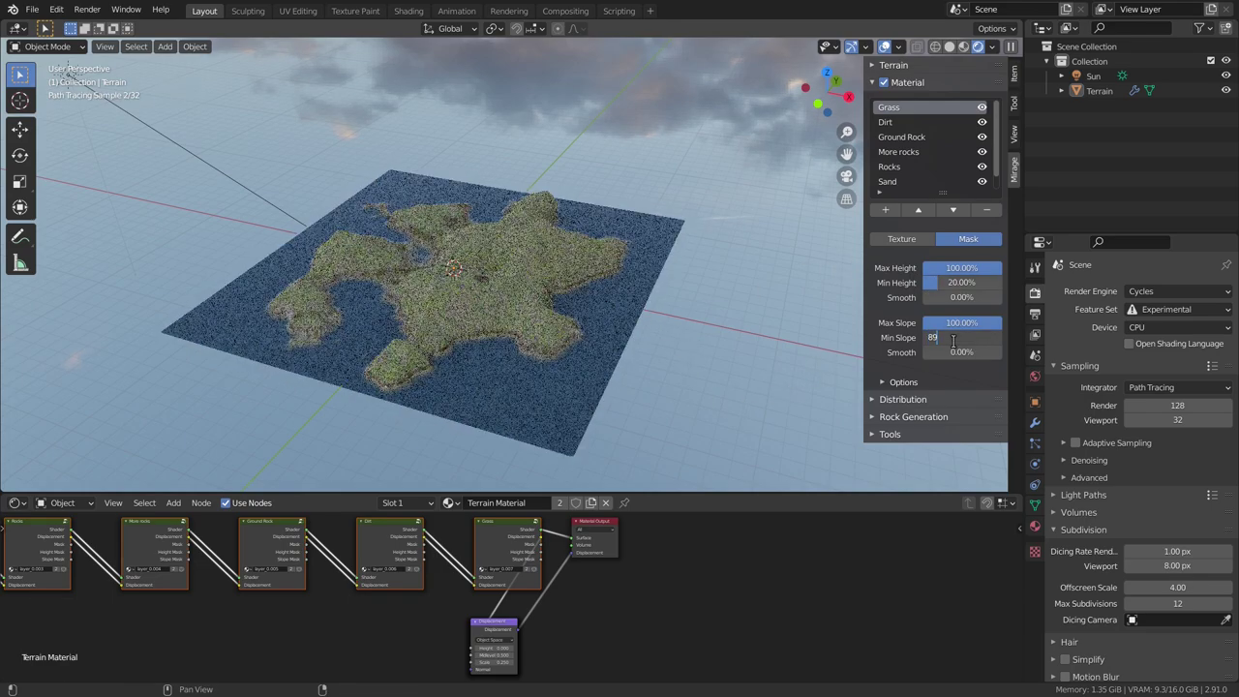
key(Return)
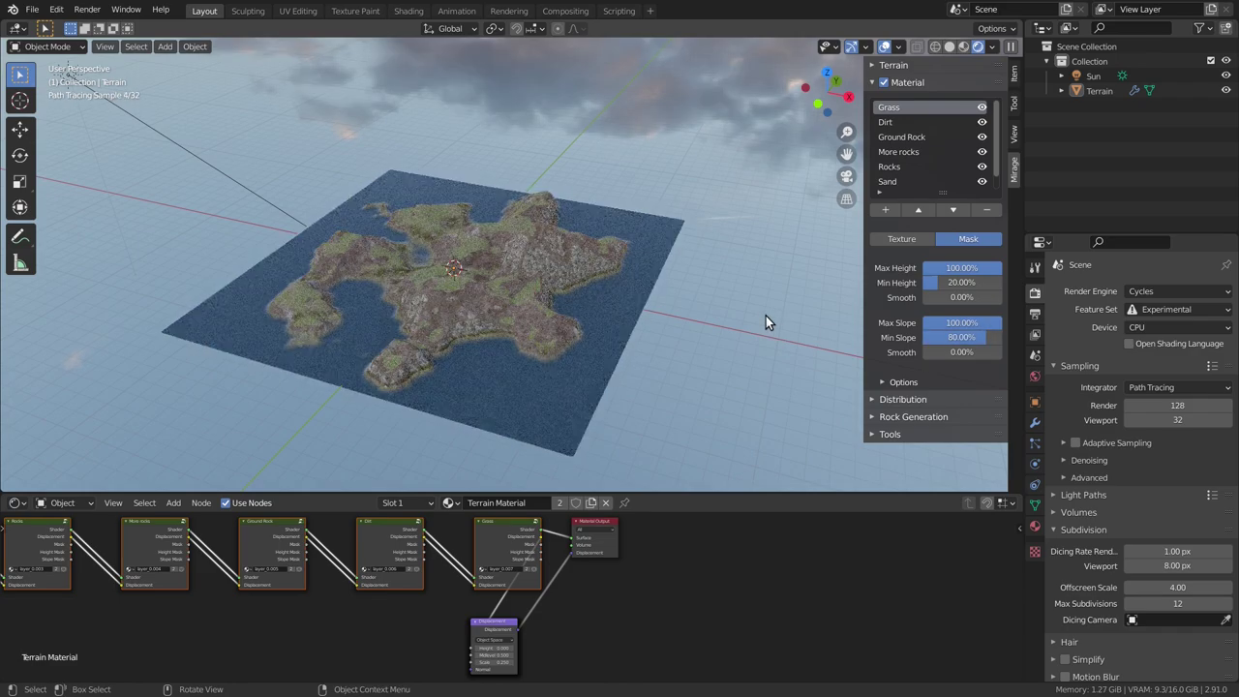
Move the Displacement and Output nodes right and change the Displacement node's Scale from 0.250 to 0.500.
mouse_move(515, 625)
mouse_down()
mouse_move(629, 613)
mouse_move(630, 559)
mouse_up()
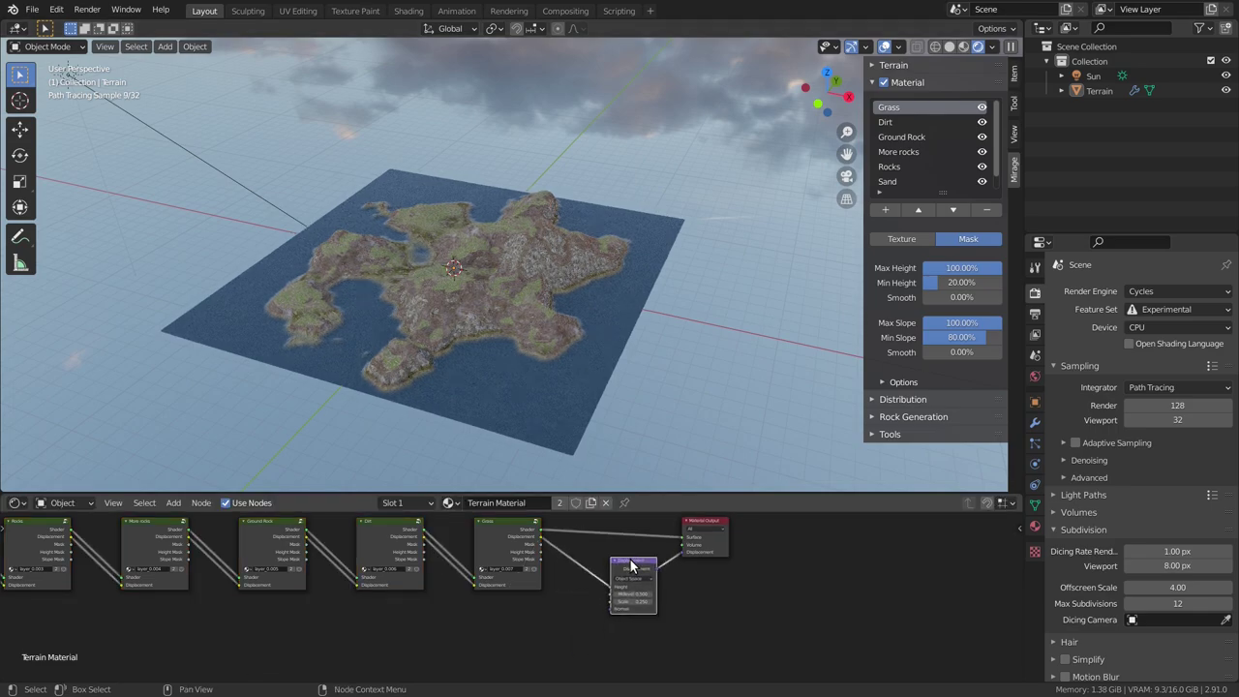
key(Home)
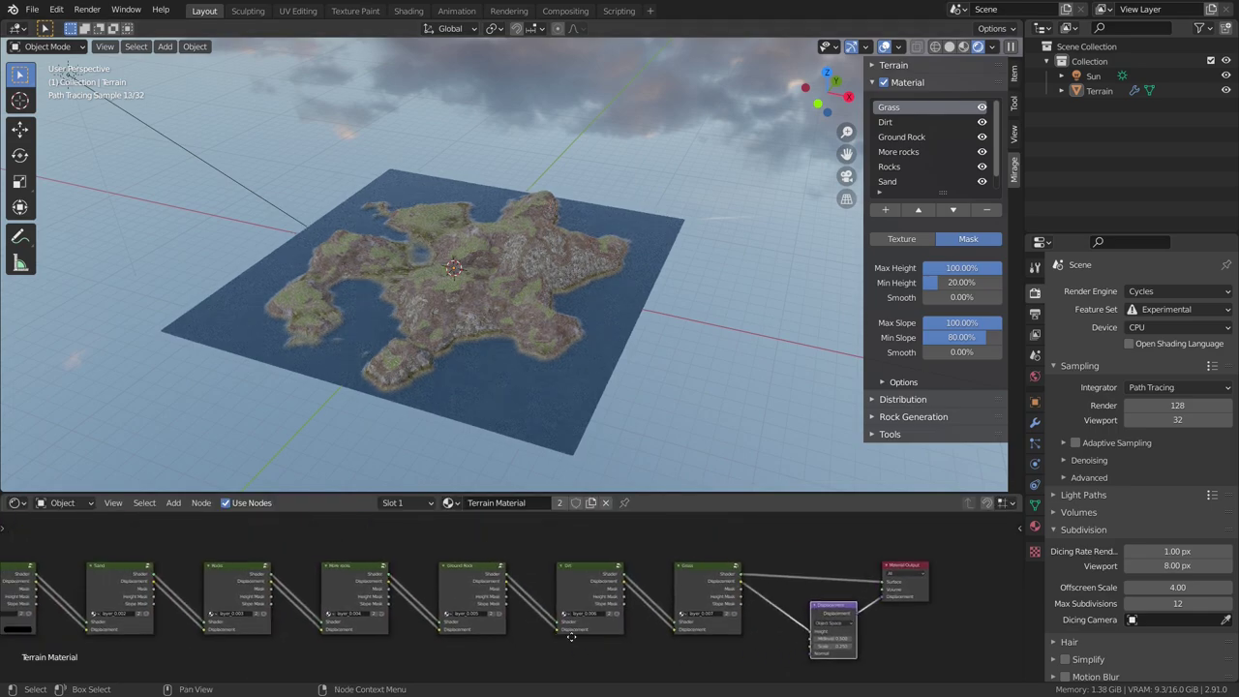
scroll(364, 615, up, 1)
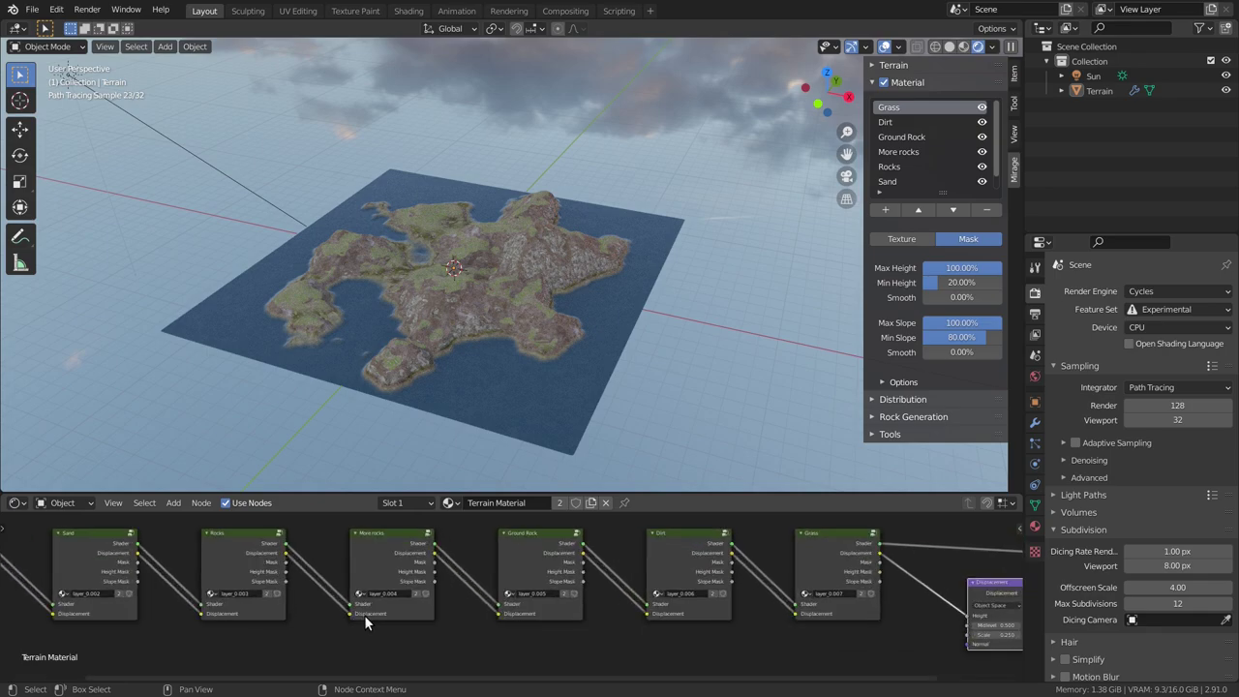
scroll(364, 615, up, 2)
mouse_move(211, 582)
middle_down()
mouse_move(900, 605)
mouse_move(426, 561)
middle_up()
text(.5)
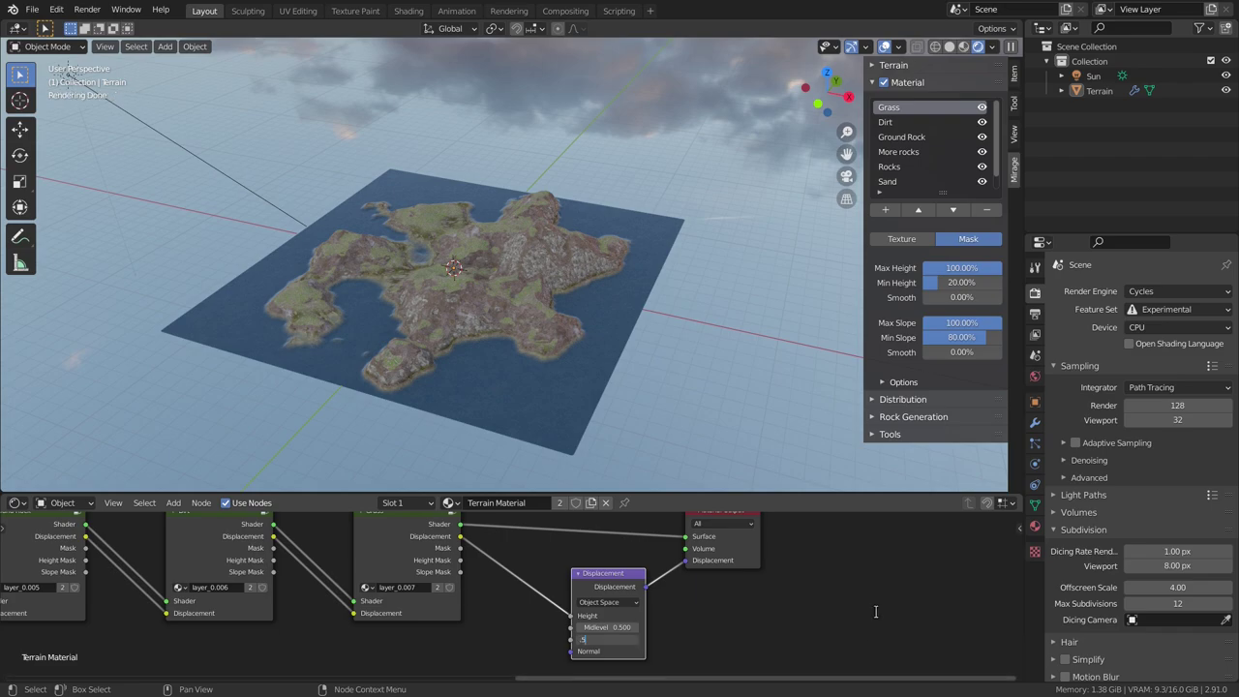
key(Return)
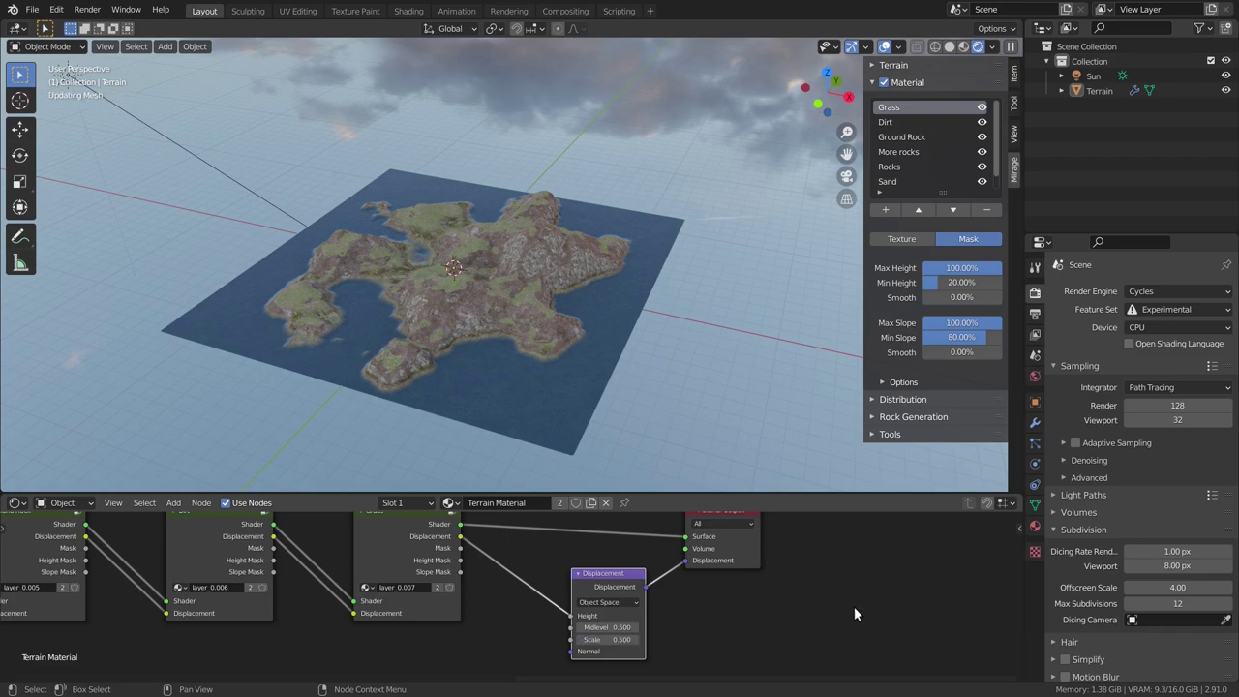